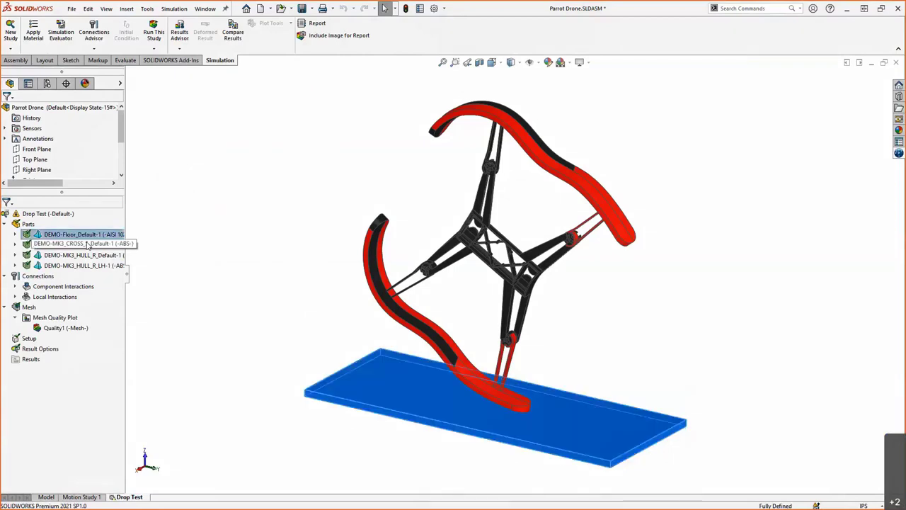
right_click(88, 245)
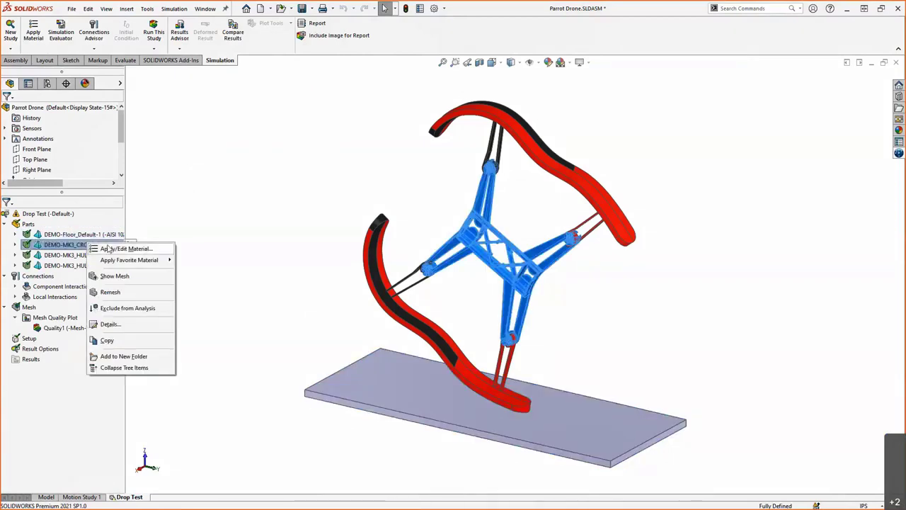
left_click(145, 248)
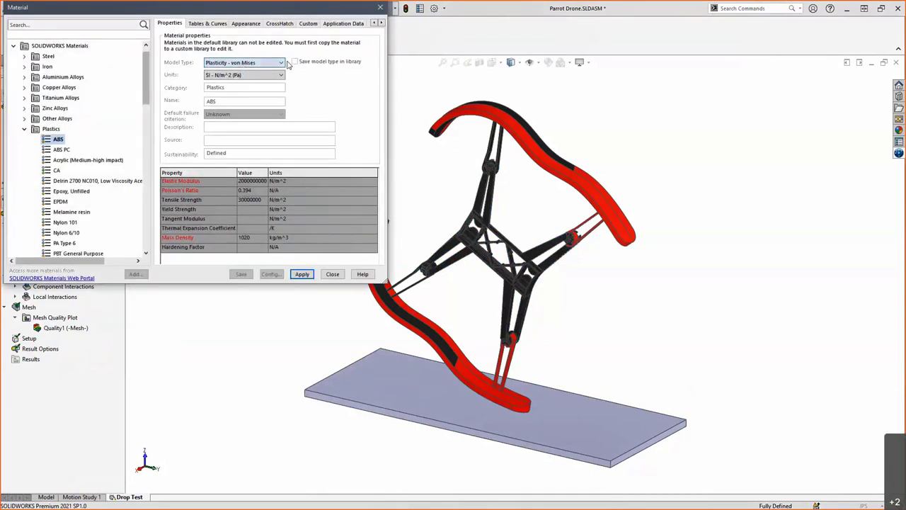
left_click(281, 63)
left_click(278, 77)
left_click(332, 274)
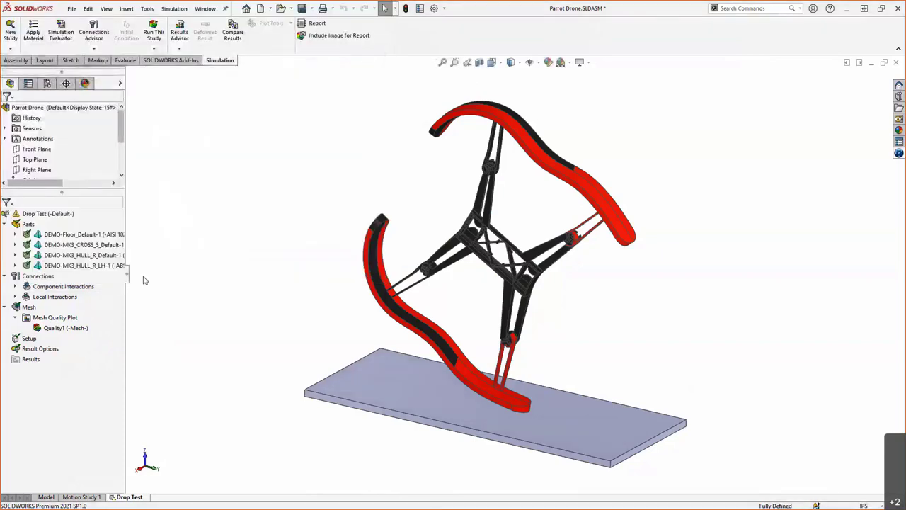
left_click(16, 297)
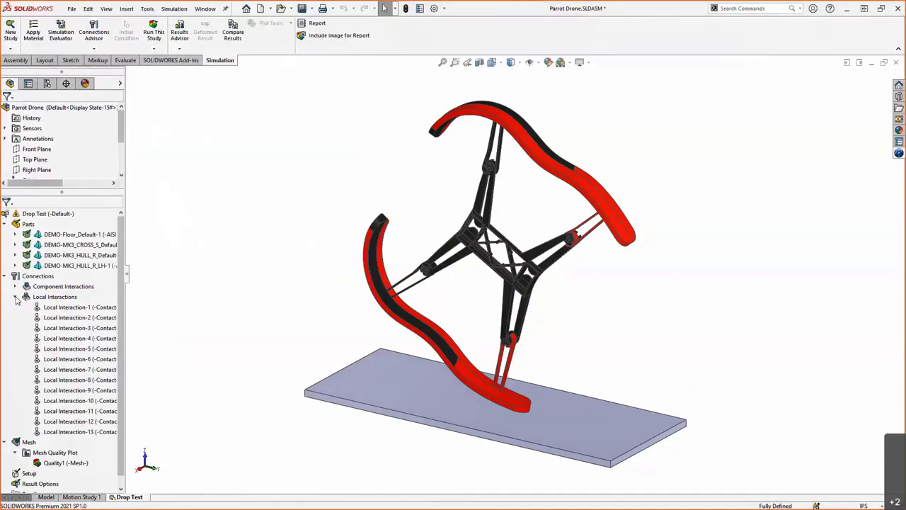
left_click(73, 307)
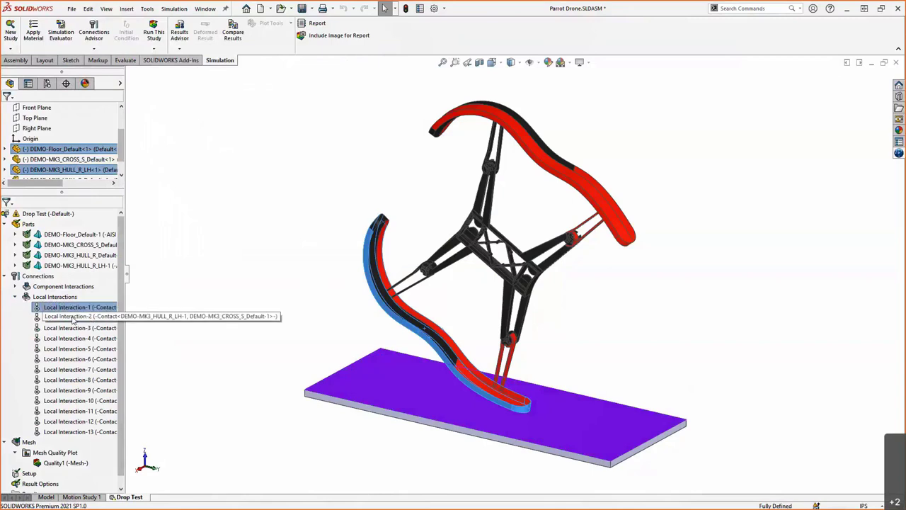
left_click(72, 318)
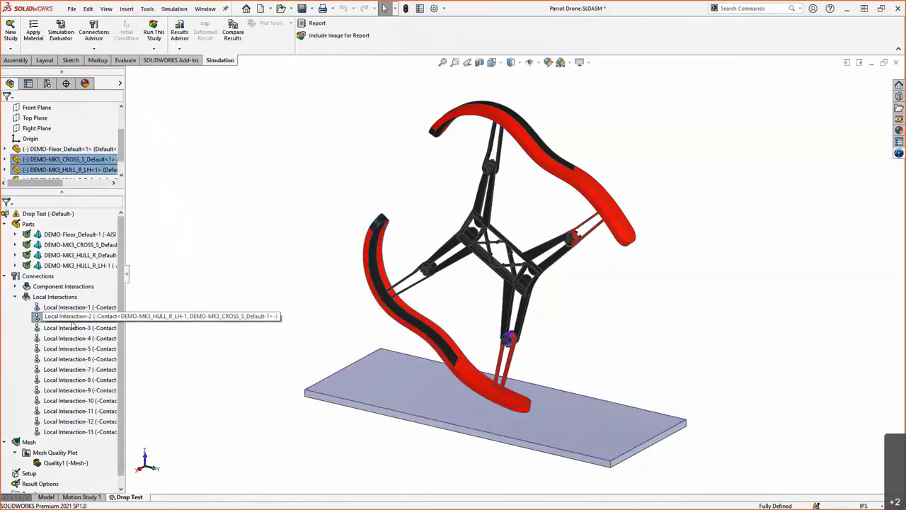
left_click(71, 328)
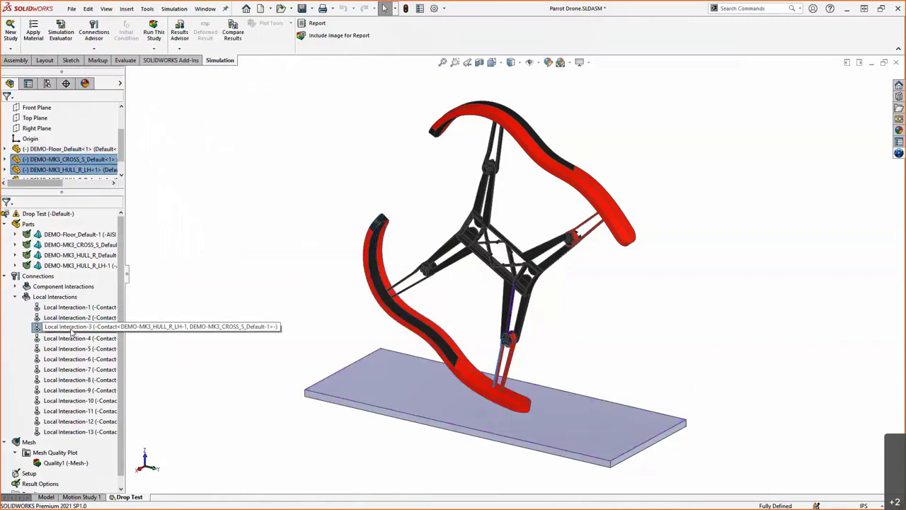
left_click(70, 338)
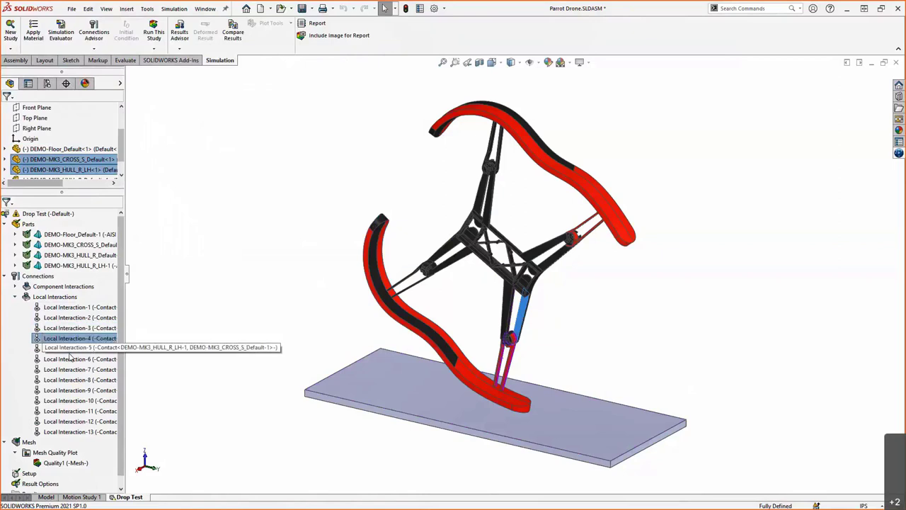
left_click(70, 349)
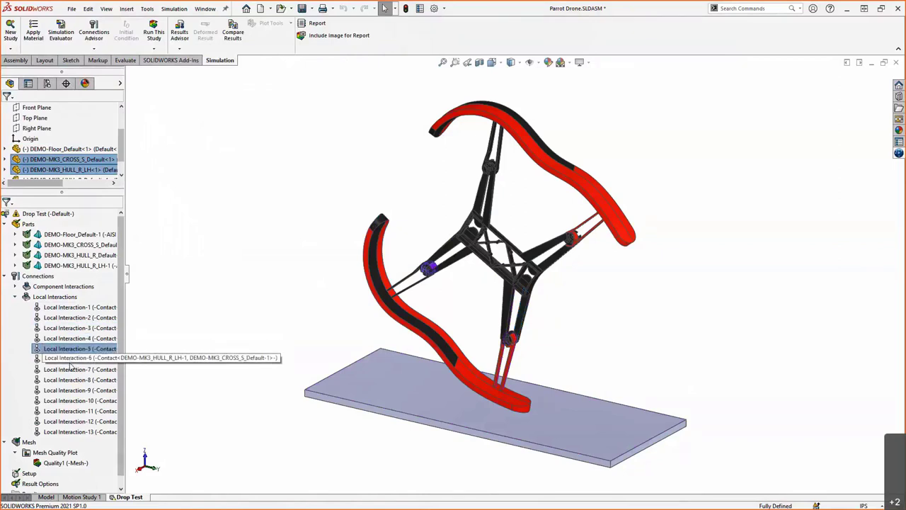
left_click(69, 369, "shift")
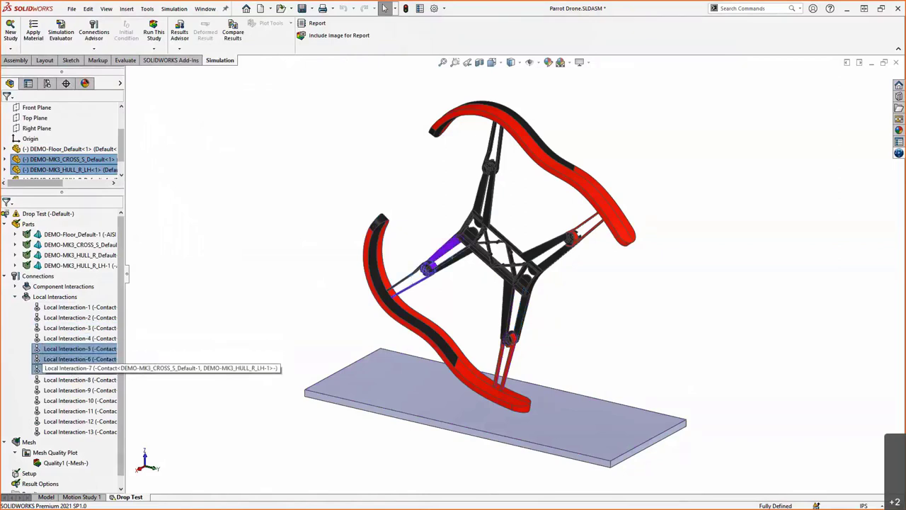
scroll(447, 289, "down", 5)
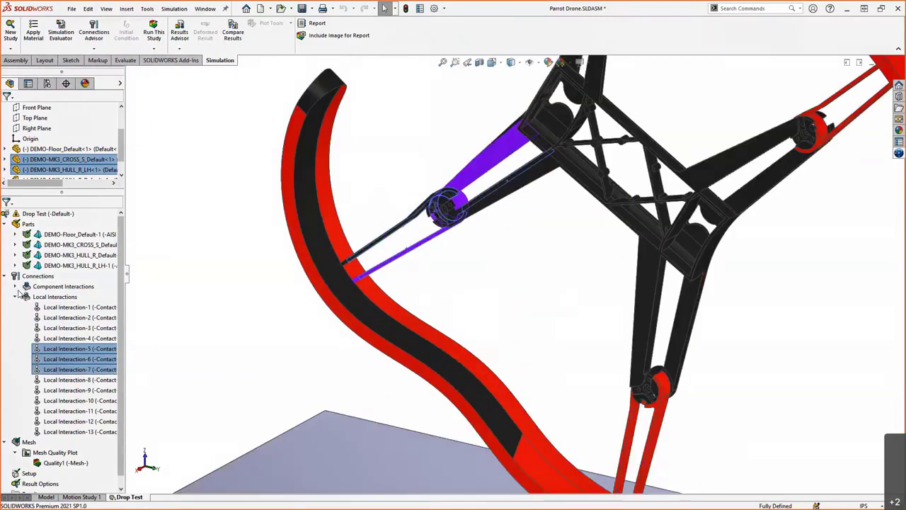
left_click(16, 296)
left_click(5, 275)
left_click(203, 237)
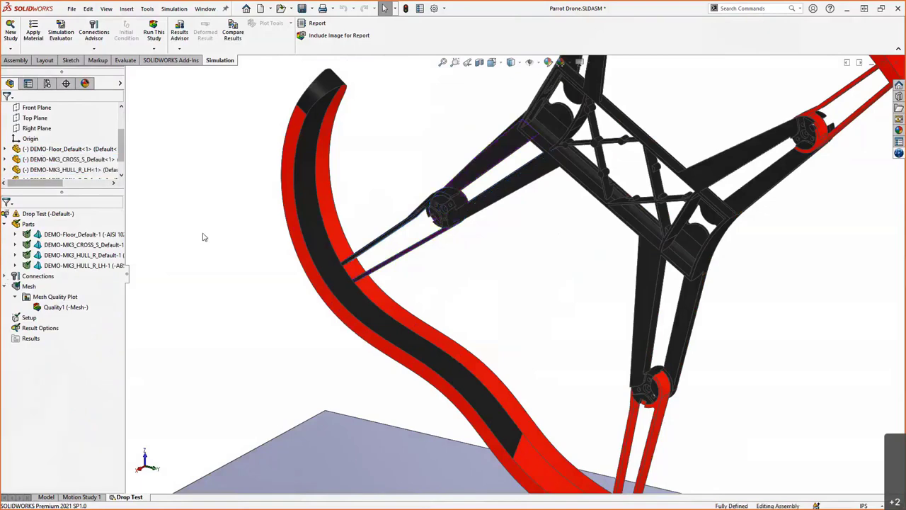
key("ctrl+7")
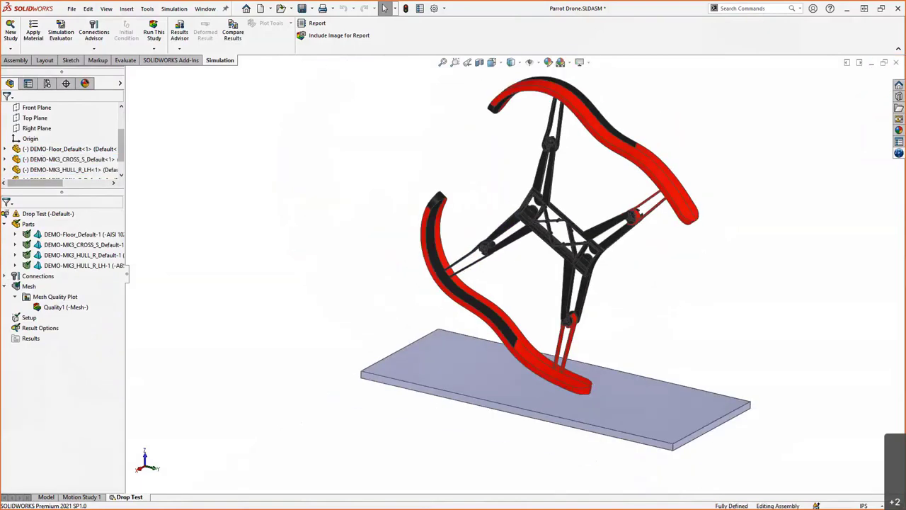
right_click(25, 318)
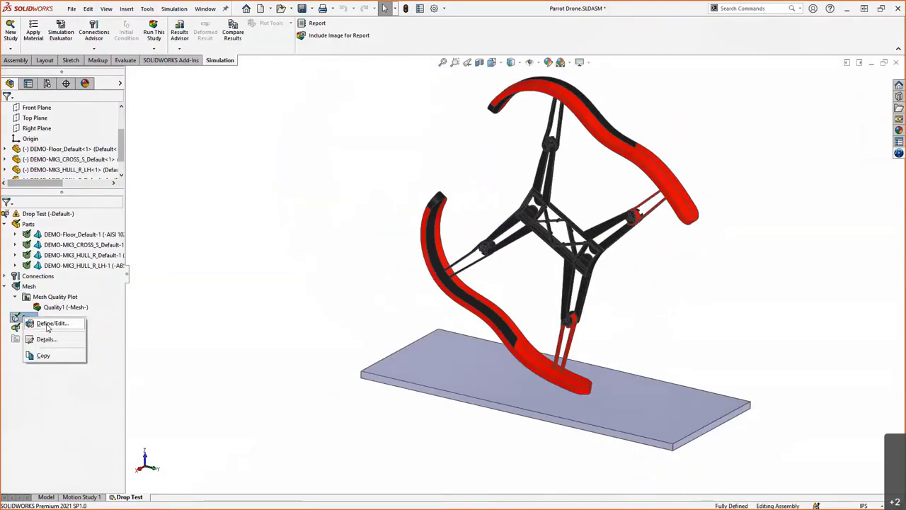
left_click(50, 322)
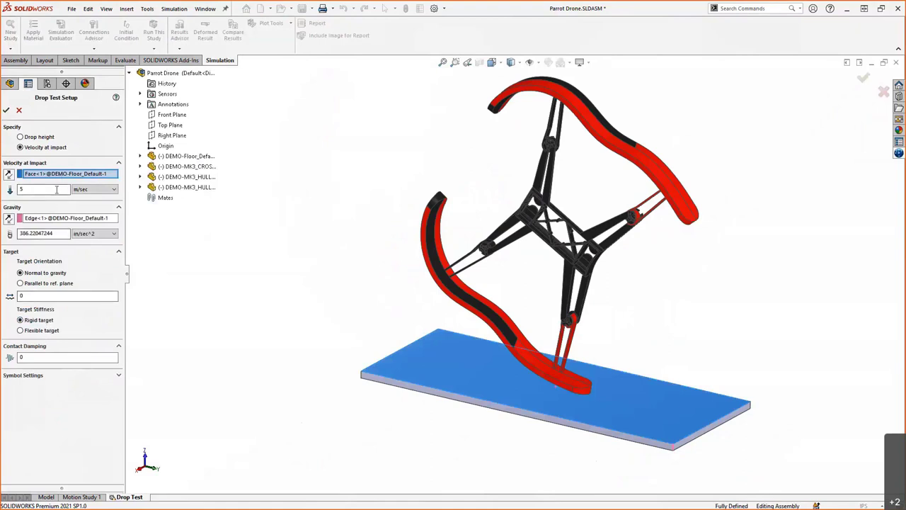
left_click(56, 190)
left_click(52, 219)
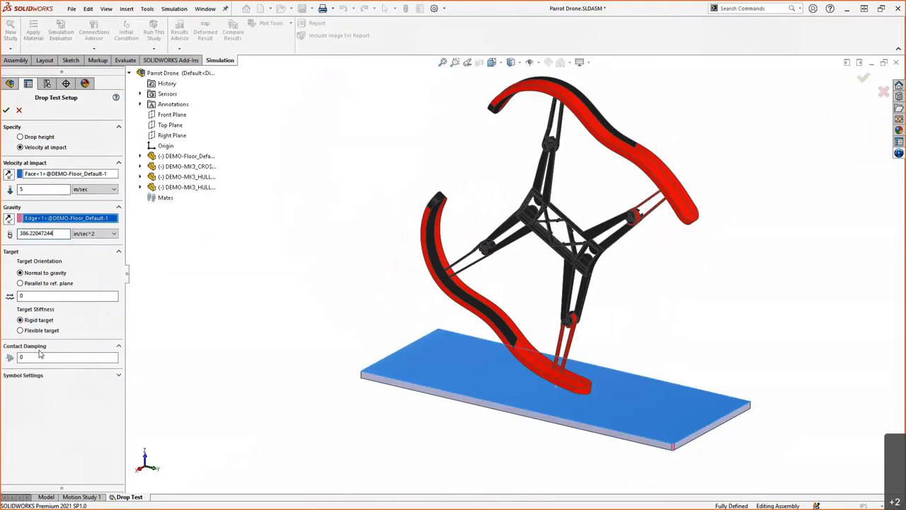
left_click(6, 110)
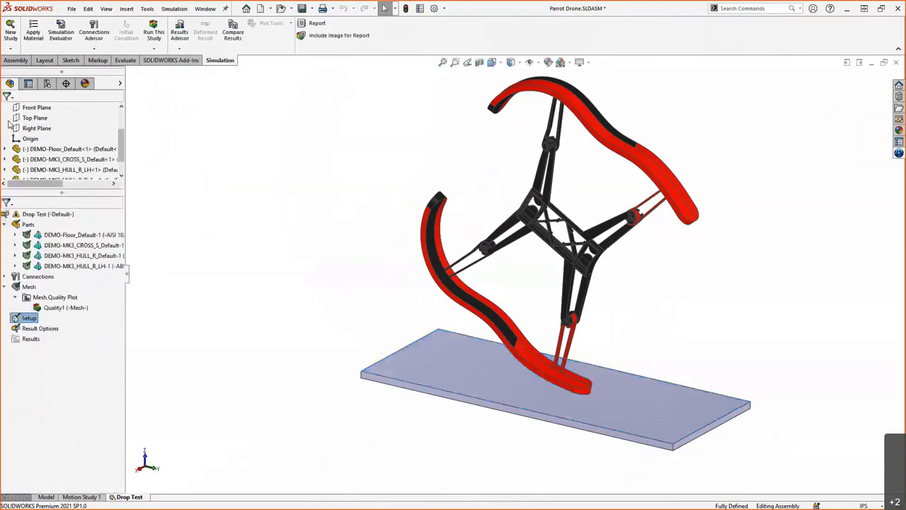
right_click(41, 330)
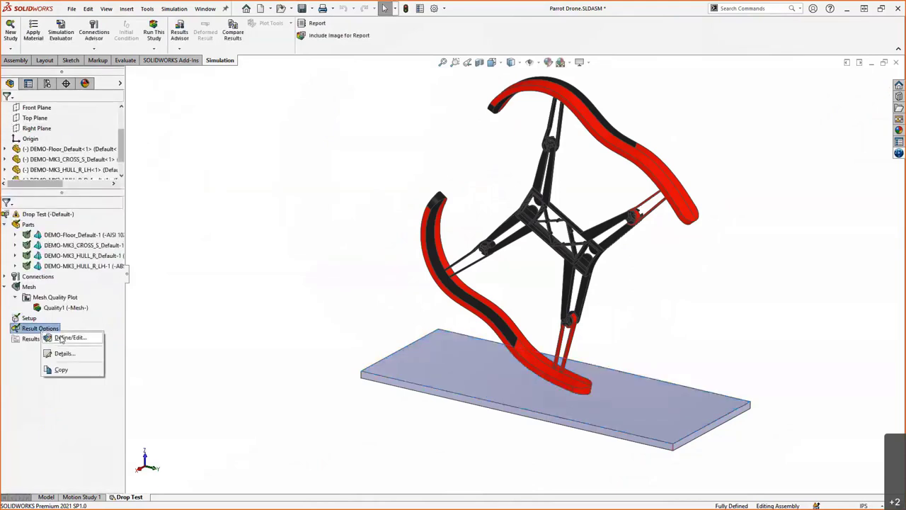
left_click(67, 337)
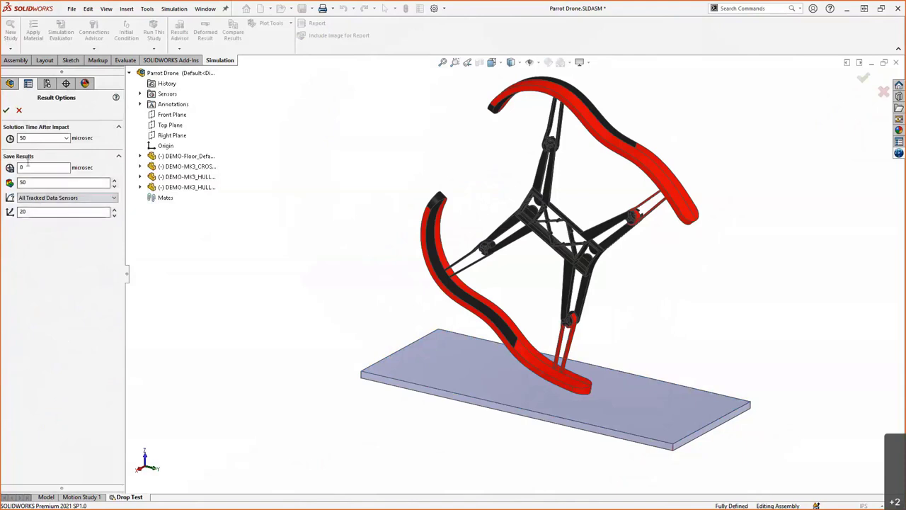
left_click(19, 110)
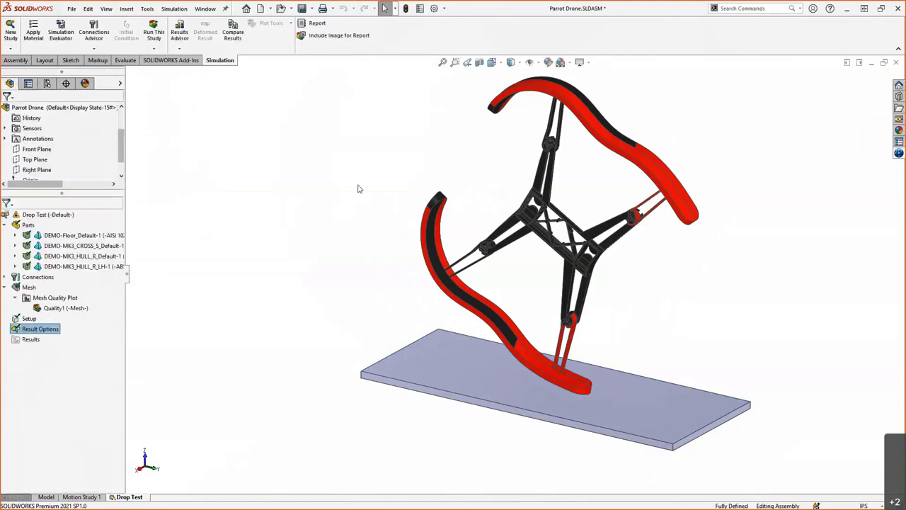
left_click(467, 88)
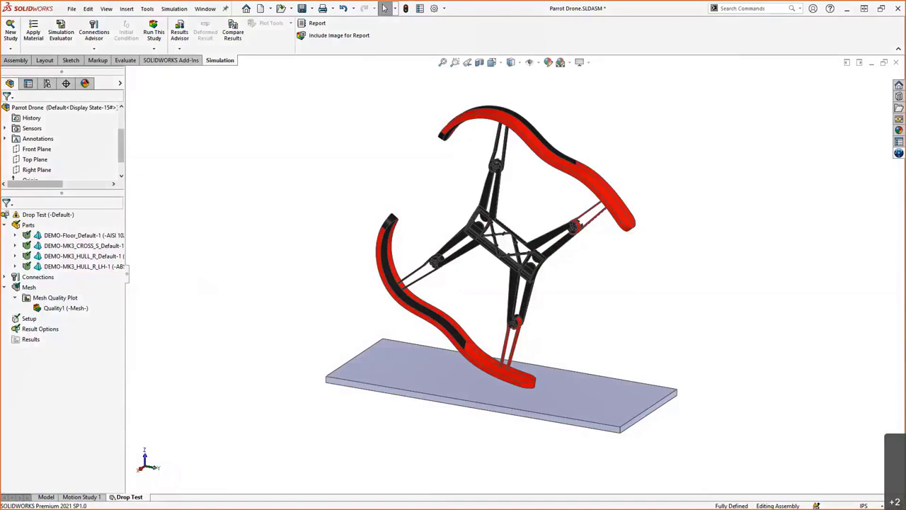
Step: Confirm the 3DEXPERIENCE add-in is enabled in the Add-Ins list
left_click(444, 9)
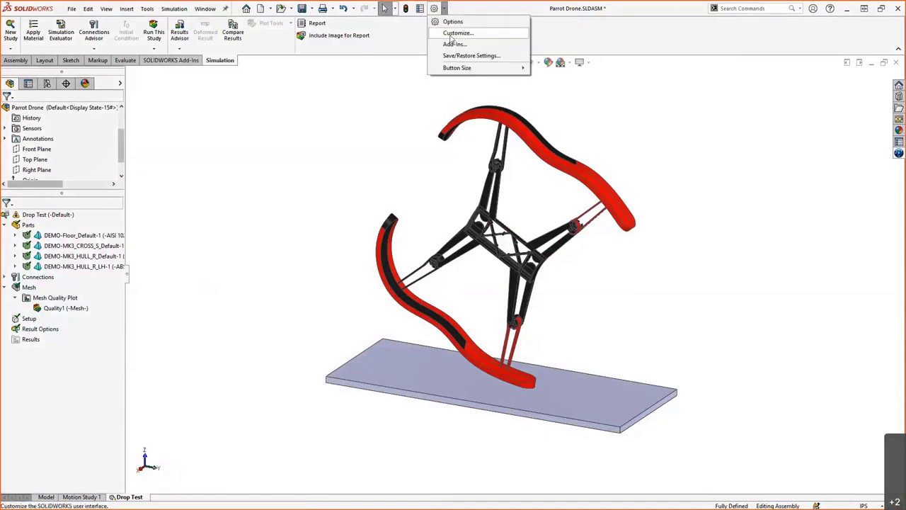
left_click(451, 45)
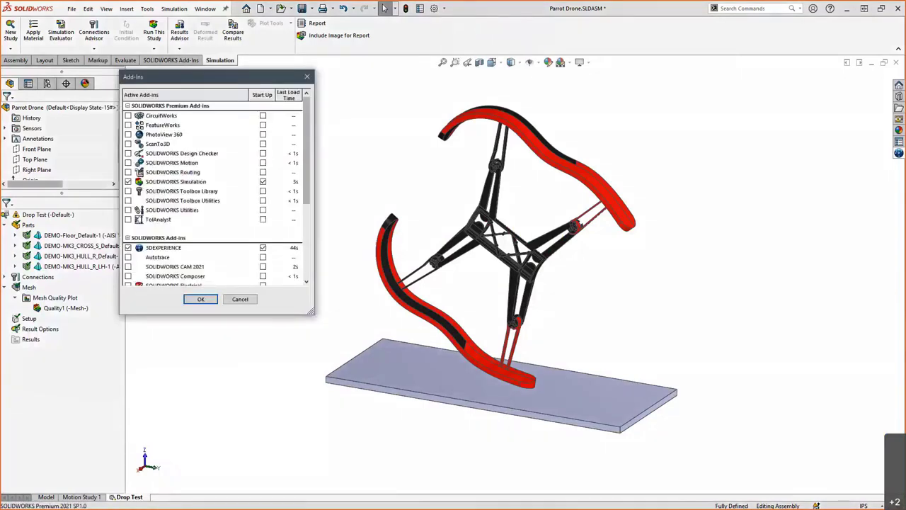
scroll(191, 223, "down", 5)
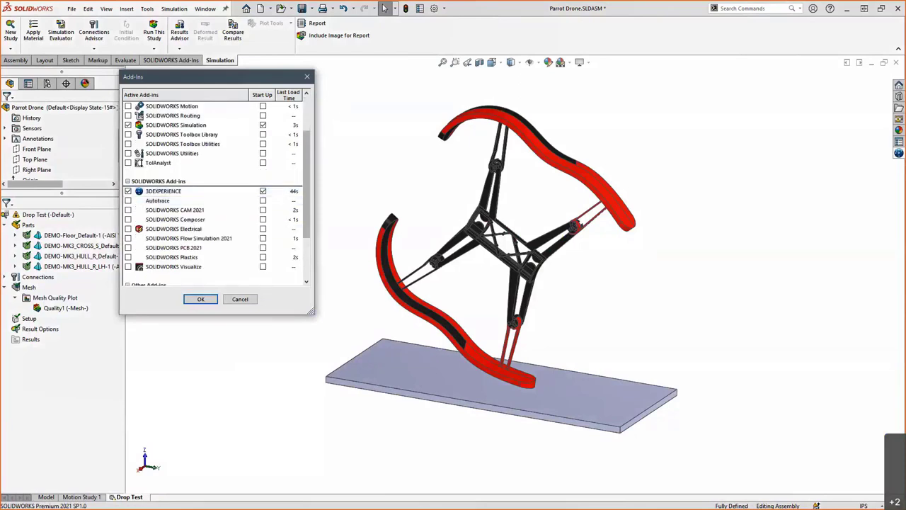
left_click(200, 298)
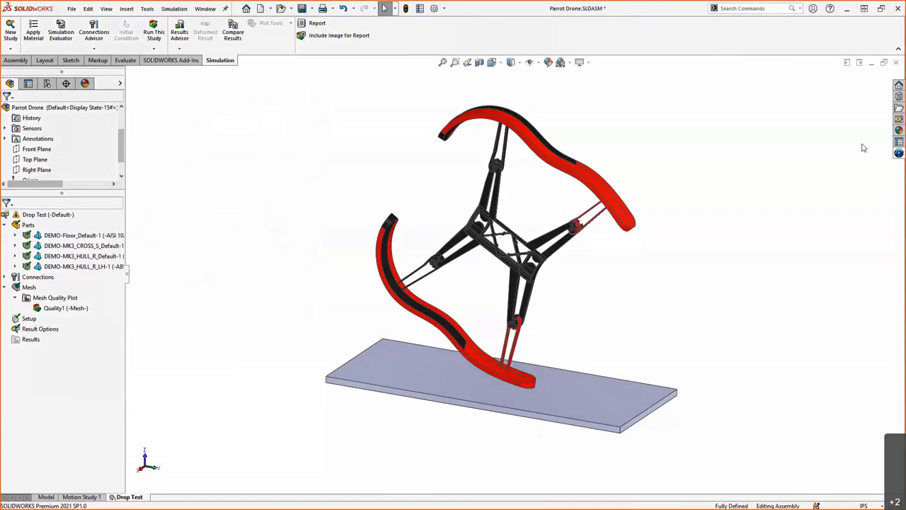
Step: In the 3DEXPERIENCE task pane's Simulation tab, start saving the Parrot Drone assembly to 3DEXPERIENCE
left_click(897, 159)
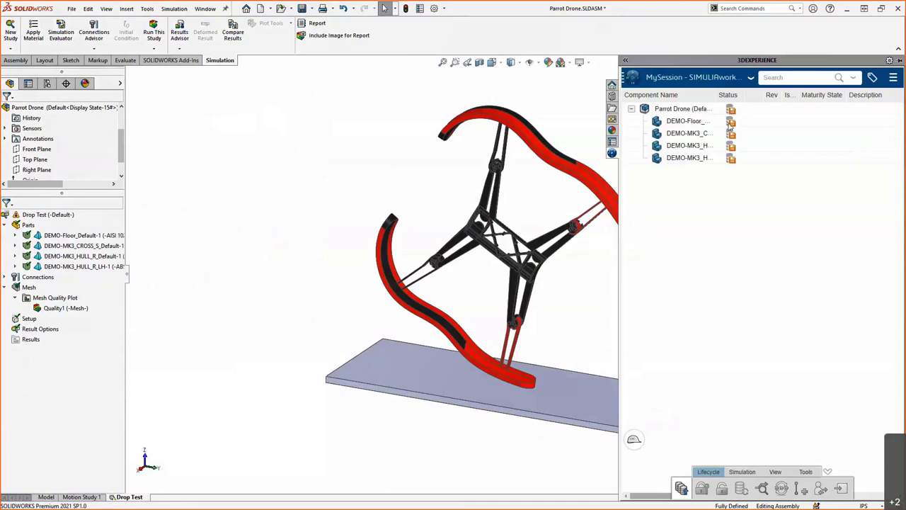
mouse_move(729, 125)
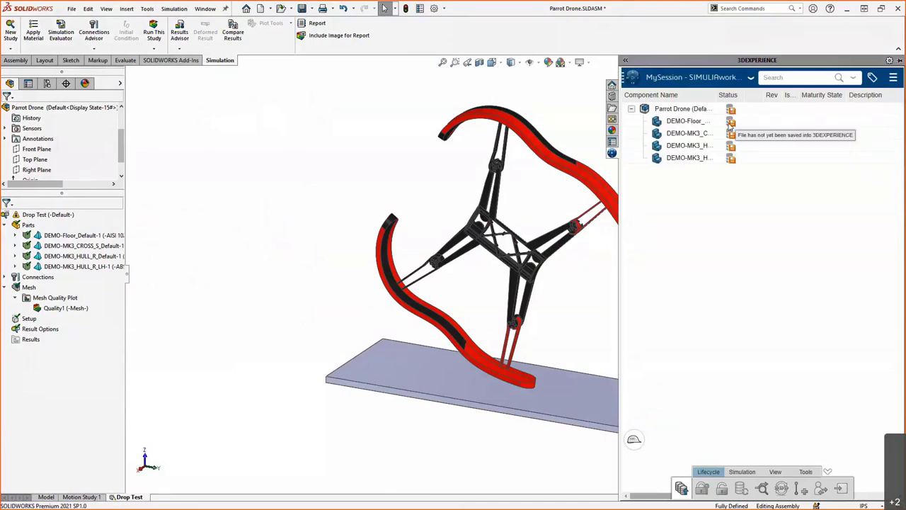
left_click(742, 471)
key("ctrl+s")
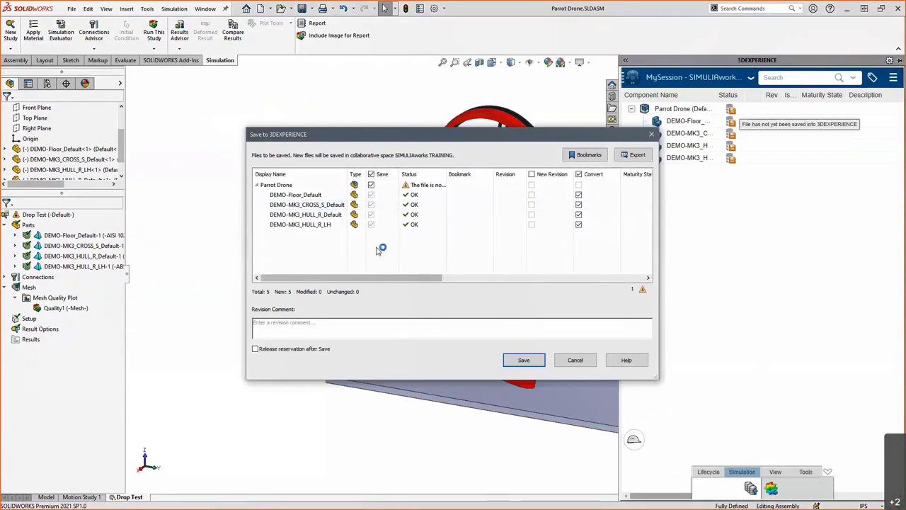
Step: Save the five drone files with revision comment 'SME ANALYSIS', releasing the reservation afterwards
left_click(322, 321)
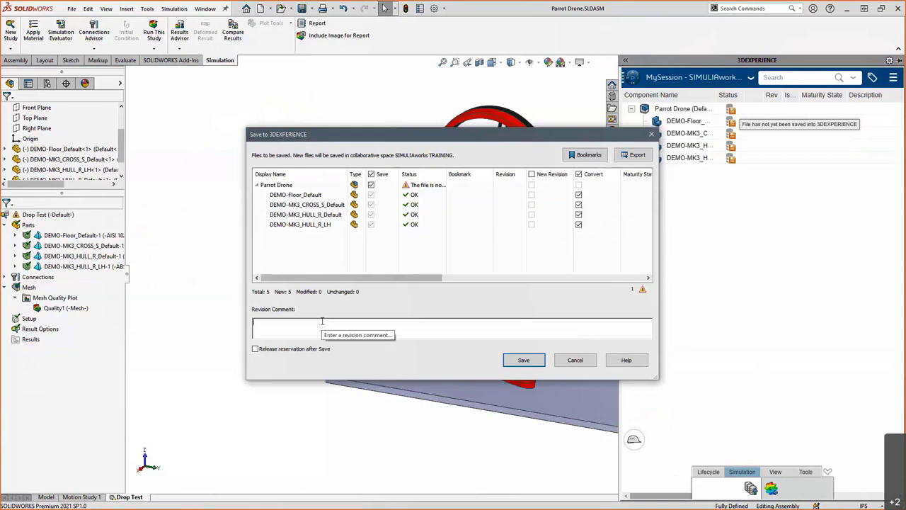
type("SME ANALYSIS")
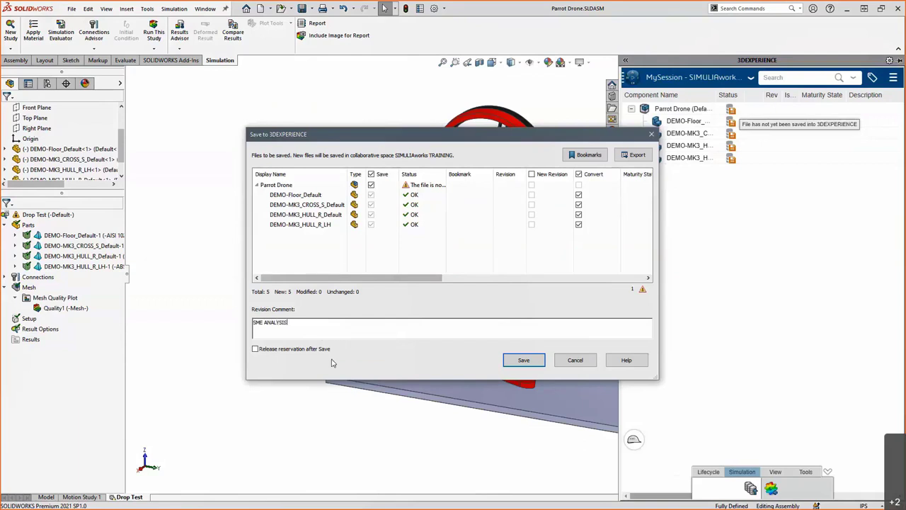
left_click(314, 351)
left_click(522, 363)
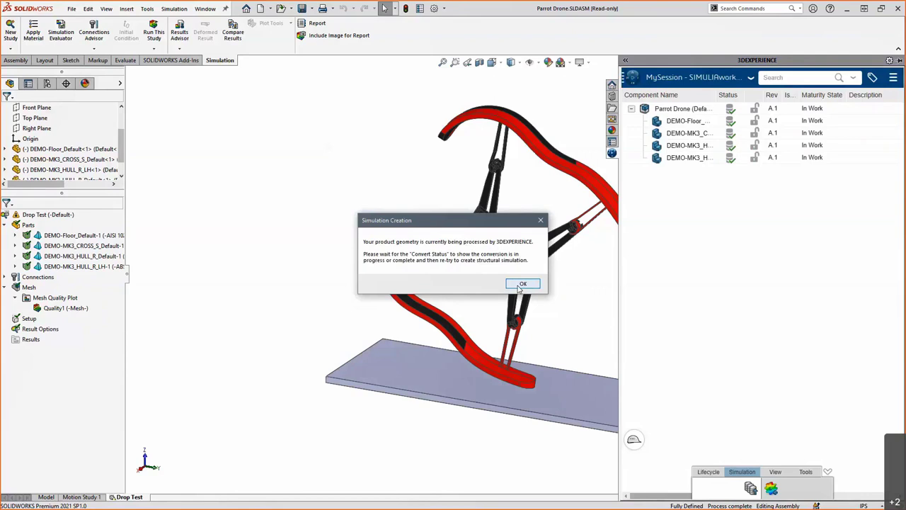
Step: Dismiss the geometry-processing notice, then acknowledge the drop-test simulation is ready in 3DEXPERIENCE
left_click(522, 285)
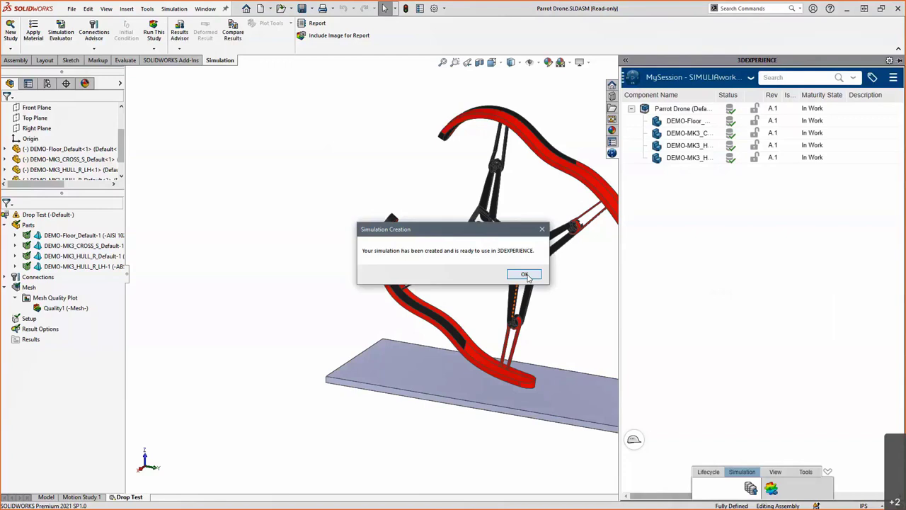
left_click(525, 275)
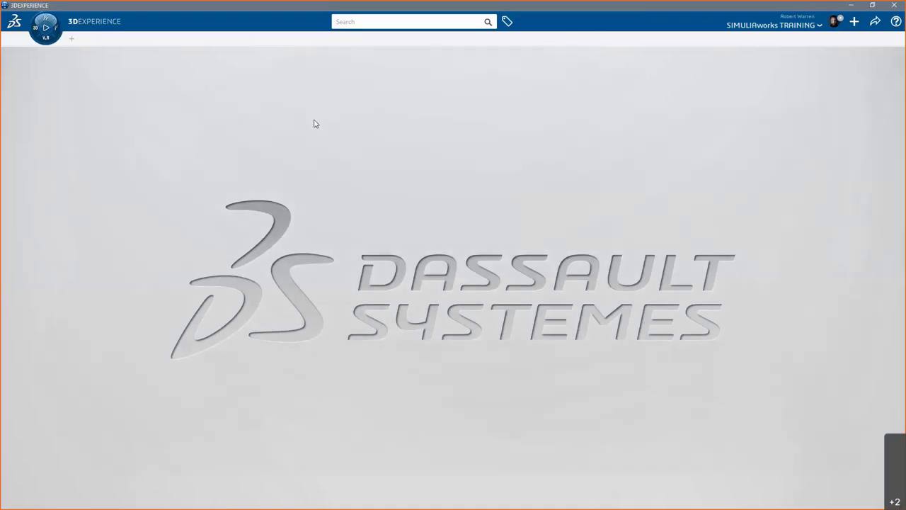
Step: Launch Mechanical Scenario Creation from My Favorite Apps in the compass panel
left_click(45, 28)
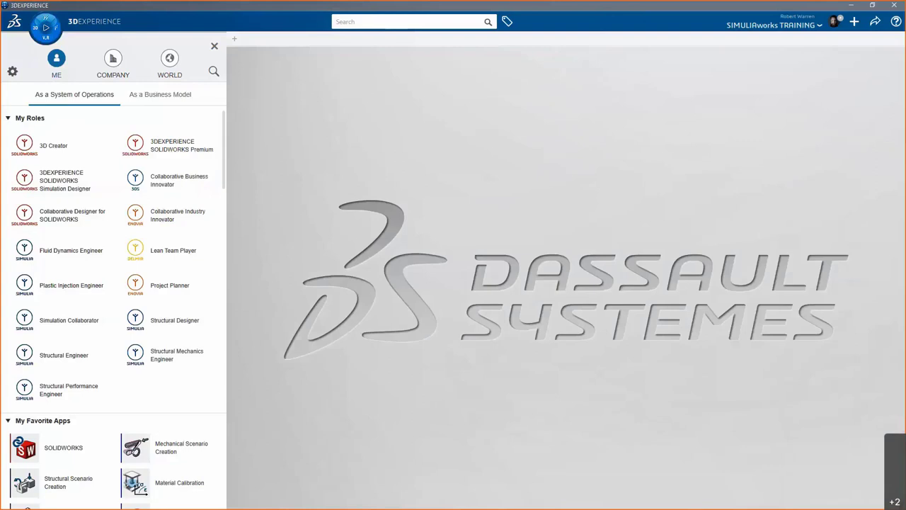
left_click_drag(223, 165, 228, 223)
scroll(219, 197, "down", 1)
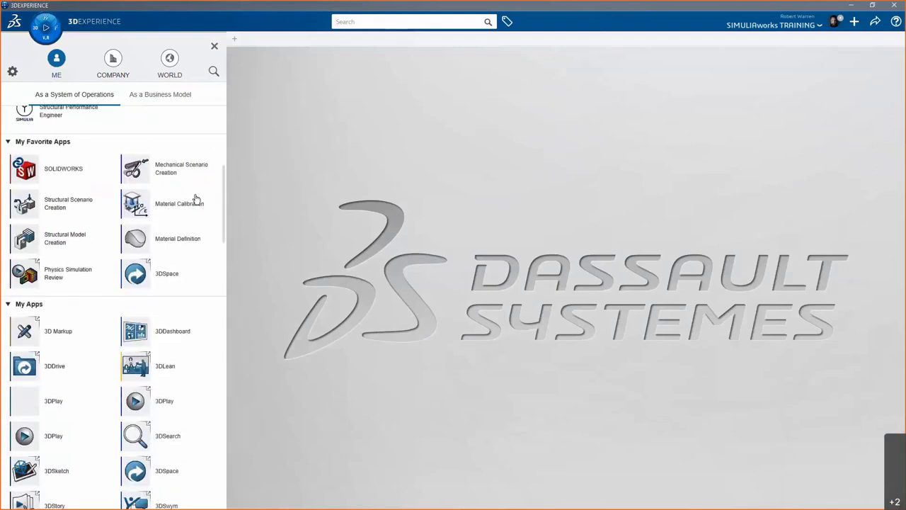
left_click(165, 173)
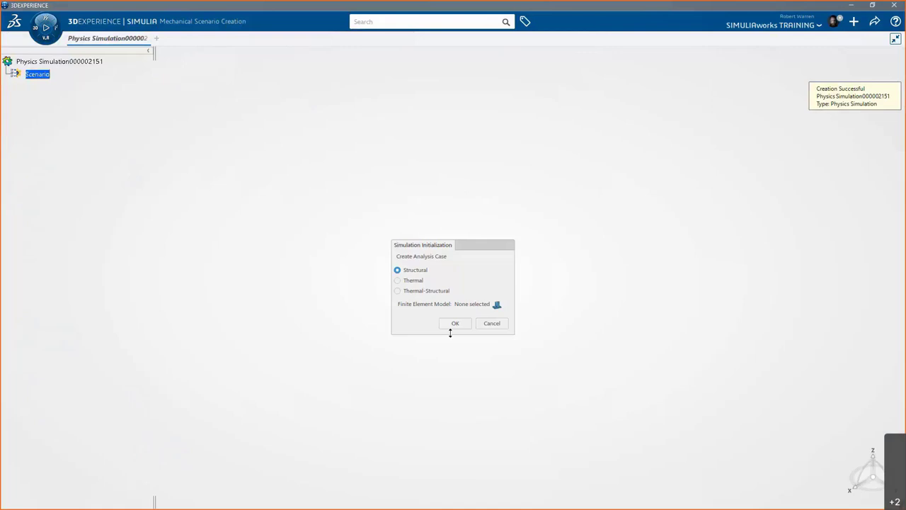
Step: Create a Structural case and select the Parrot Drone product found by searching 'Parrot*'
left_click(454, 325)
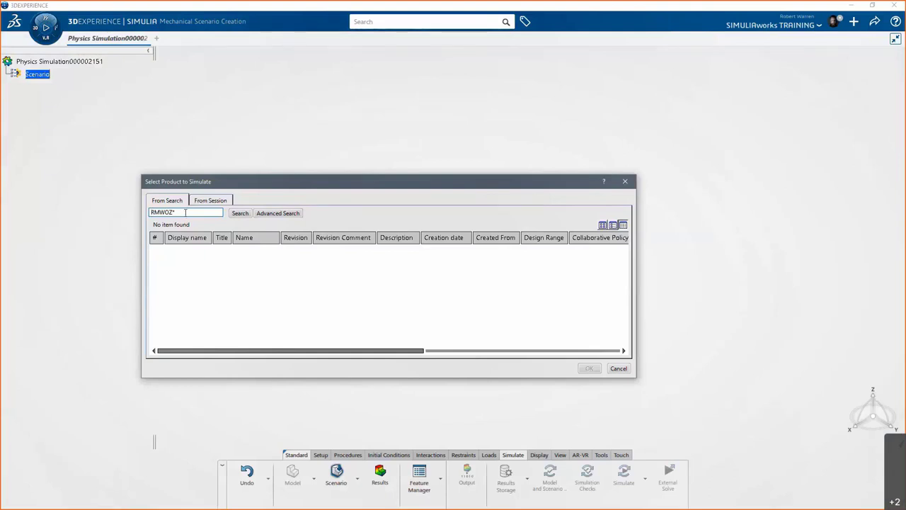
left_click_drag(174, 212, 148, 212)
type("Parrot*")
key("Return")
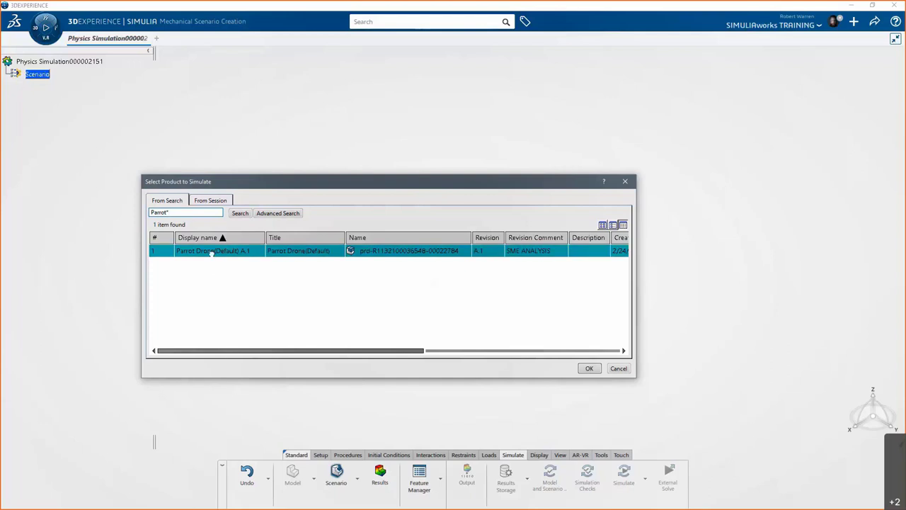
left_click(590, 369)
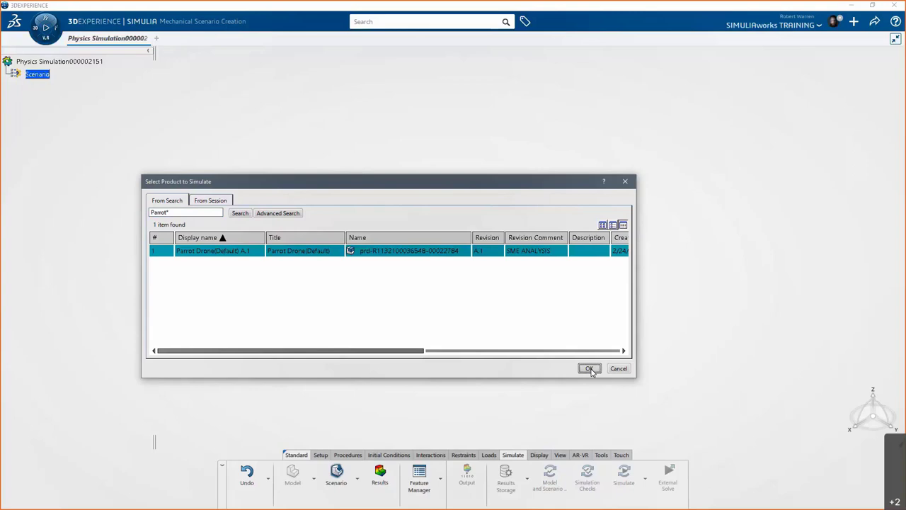
left_click(590, 369)
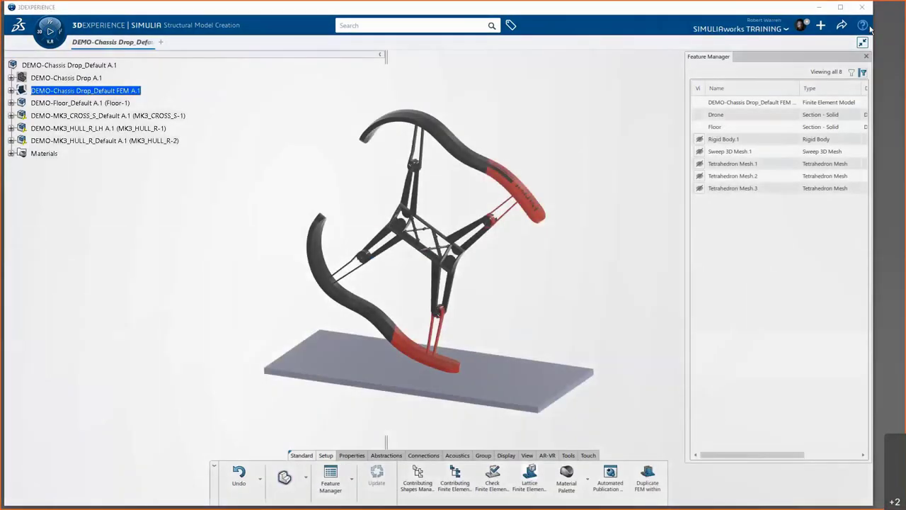
Step: Maximize the window and expand the chassis FEM's Nodes and Elements to review Sweep 3D Mesh.1
left_click(840, 8)
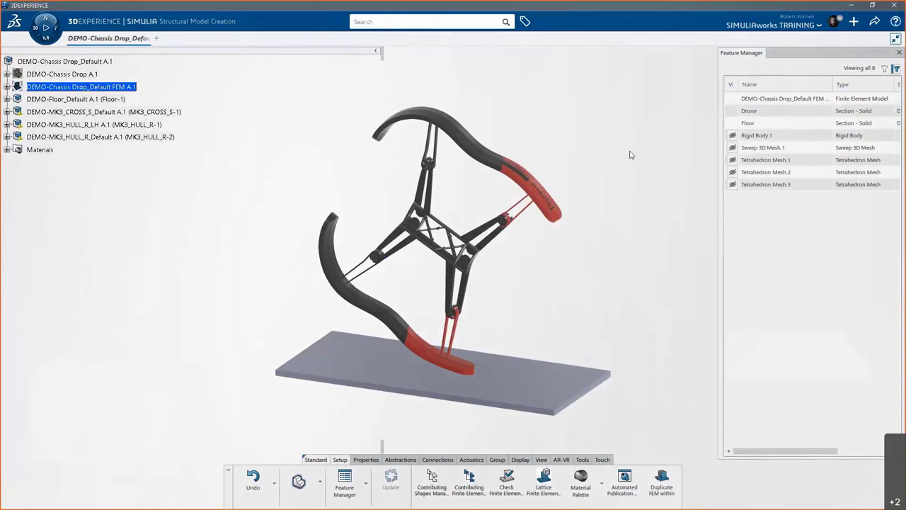
middle_click_drag(550, 219, 611, 251)
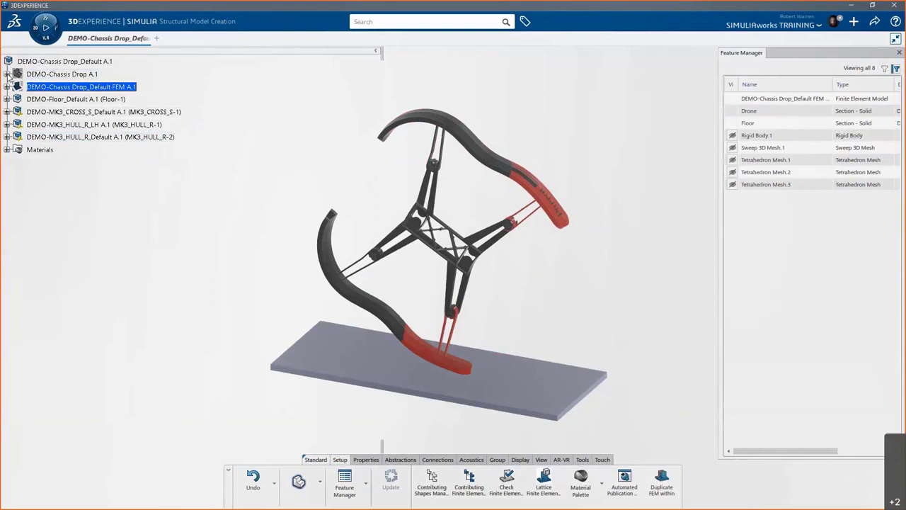
left_click(7, 74)
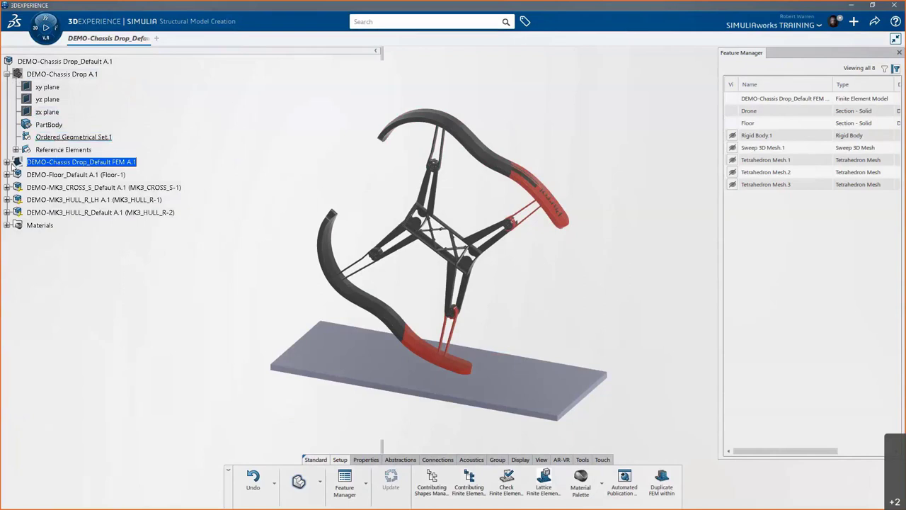
double_click(56, 161)
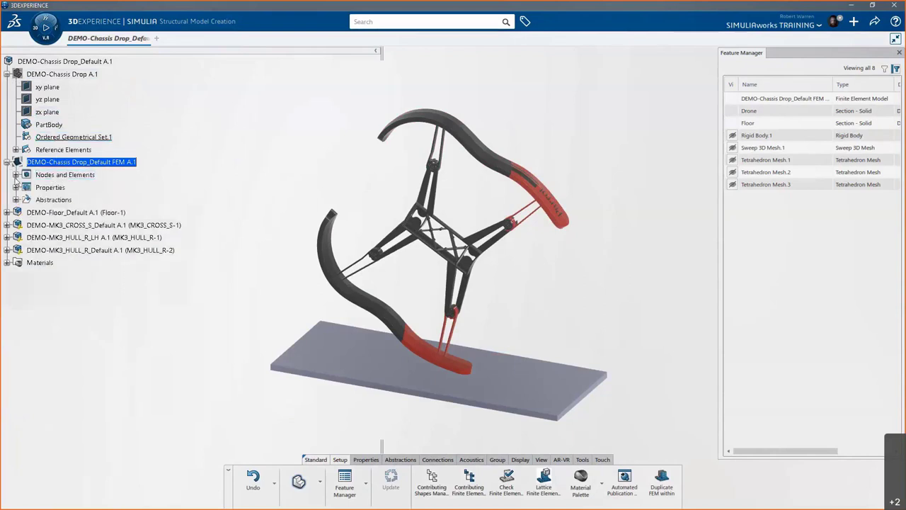
double_click(61, 176)
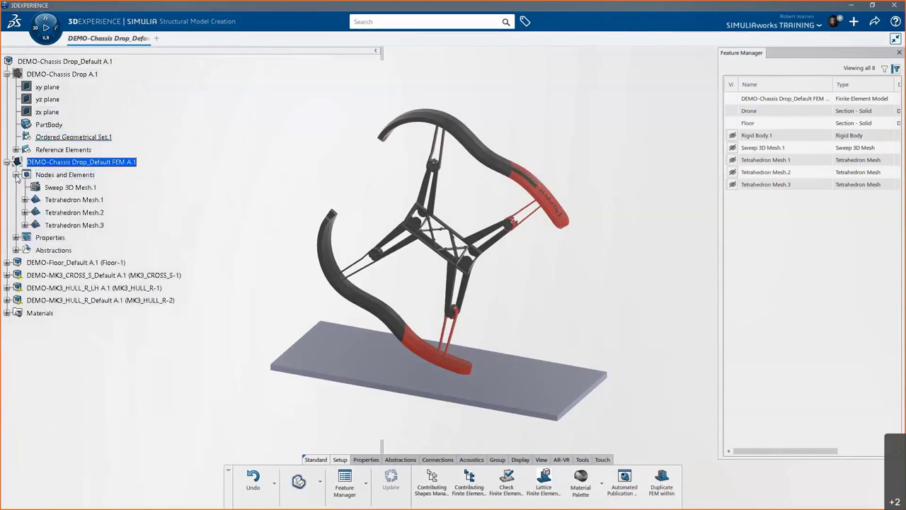
left_click(71, 188)
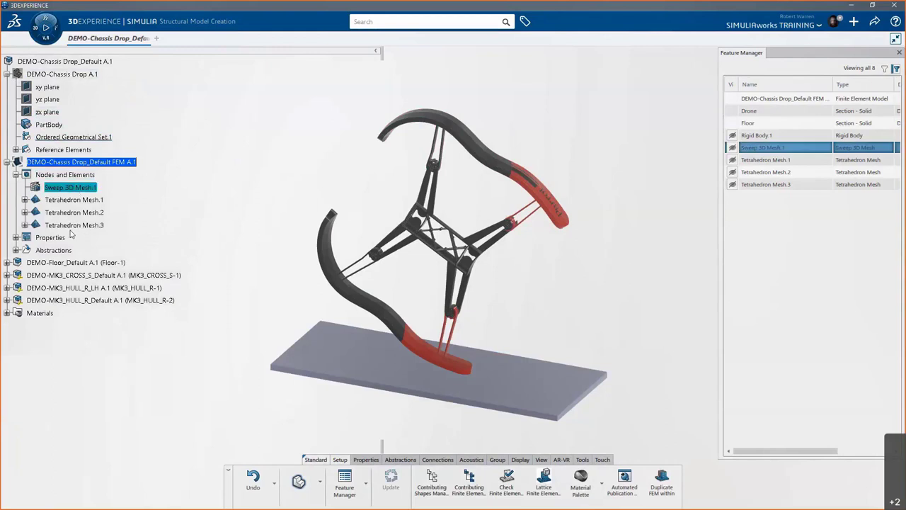
left_click(17, 175)
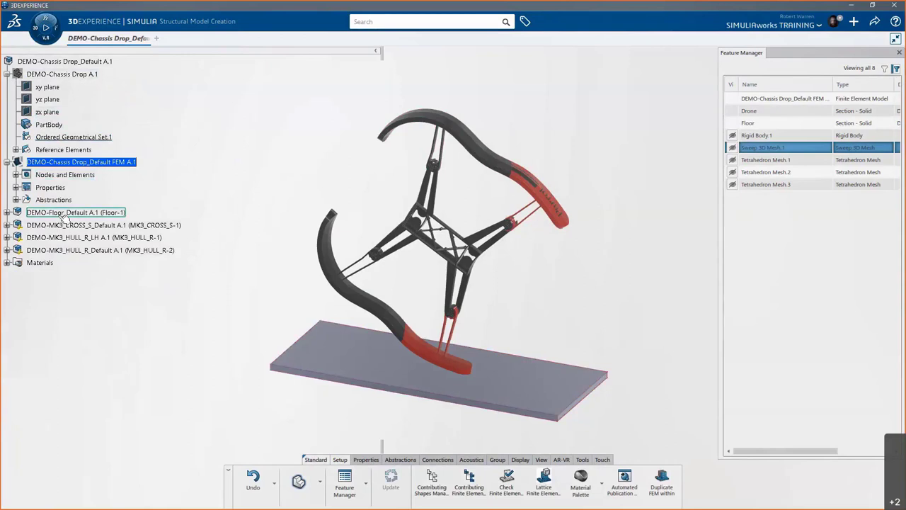
Step: Expand the DEMO-Floor, MK3_CROSS_S, MK3_HULL_R_LH and MK3_HULL_R parts and the Materials list
left_click(7, 213)
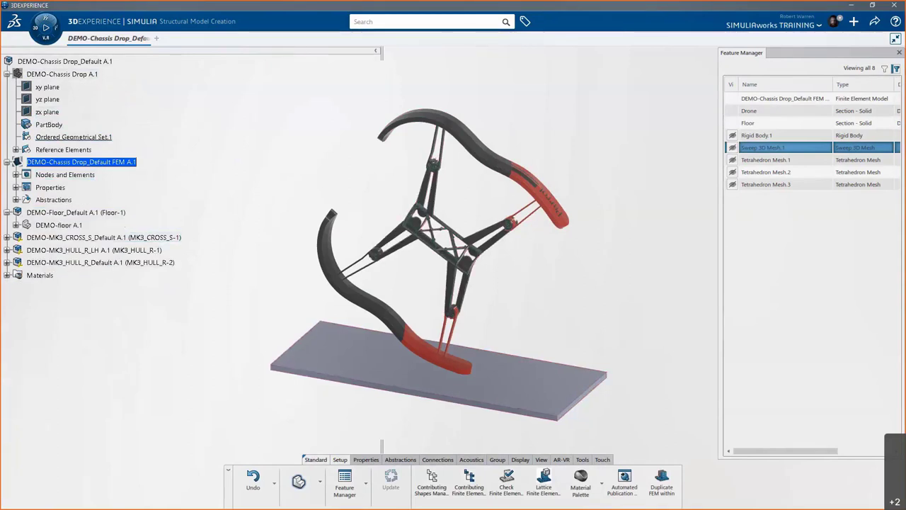
left_click(6, 237)
left_click(6, 262)
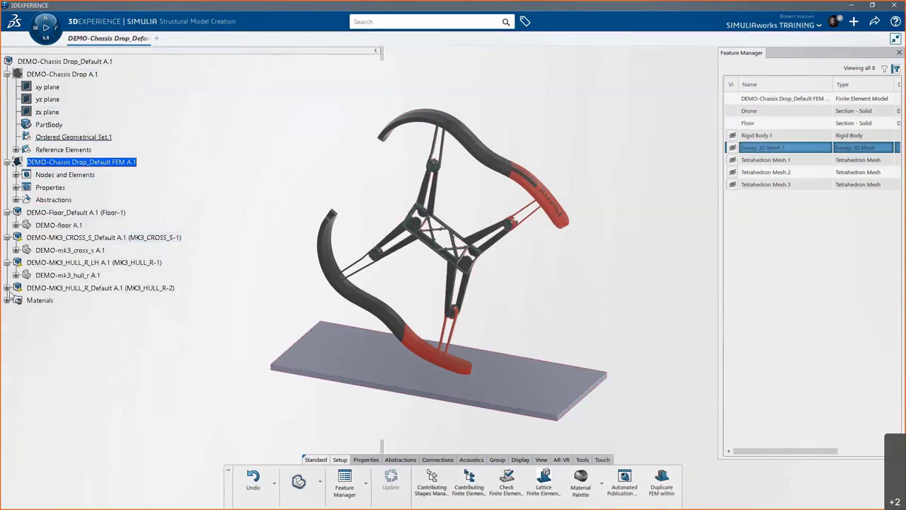
left_click(6, 287)
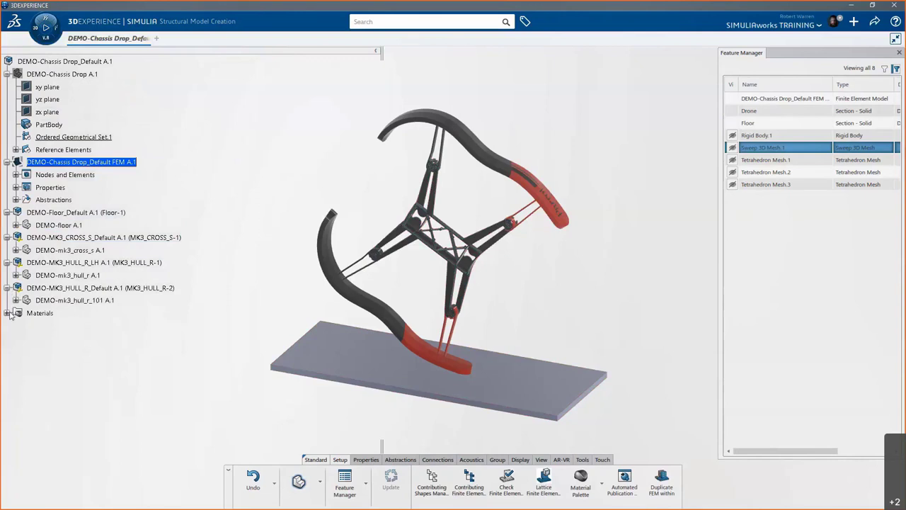
left_click(7, 313)
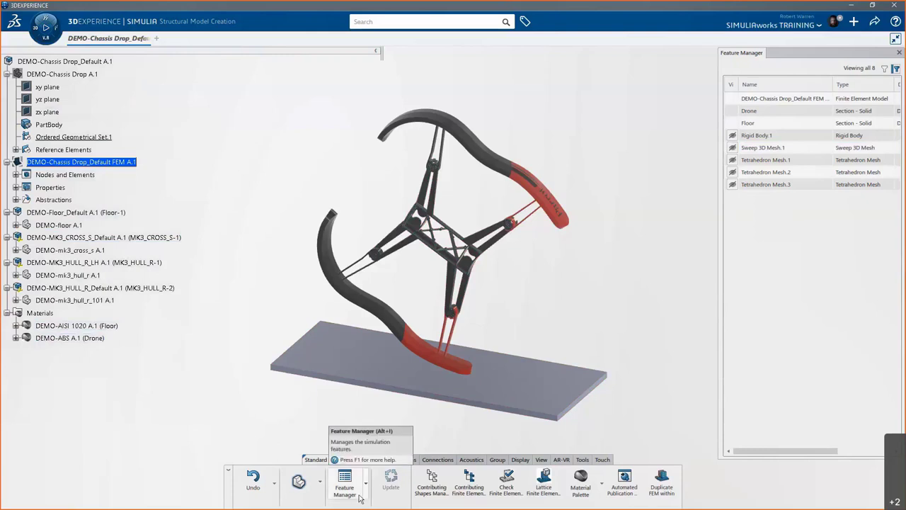
left_click(319, 483)
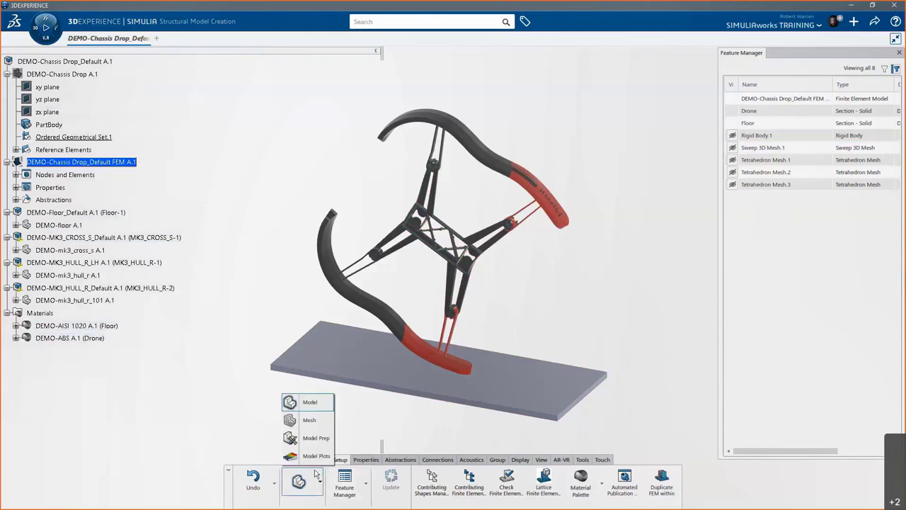
Step: Switch to the Mesh workbench and browse the surface triangle and tetrahedron mesh variants
left_click(310, 420)
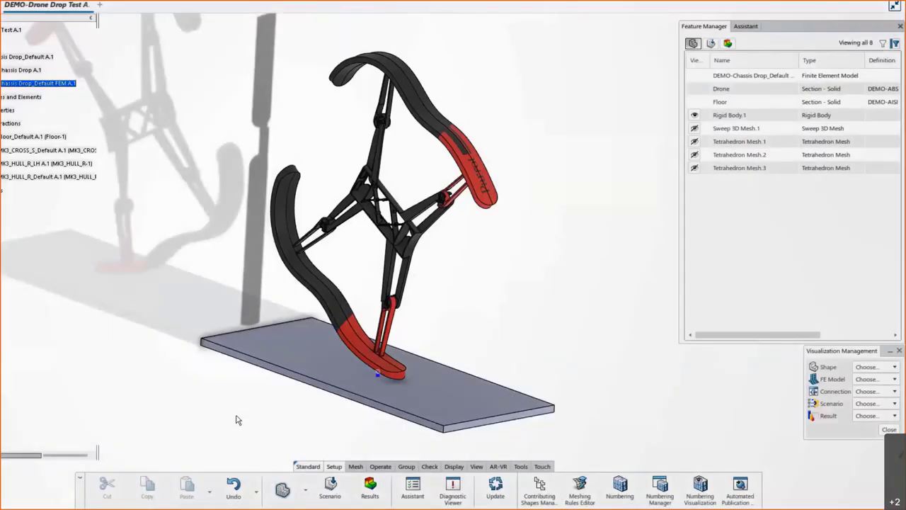
left_click(355, 466)
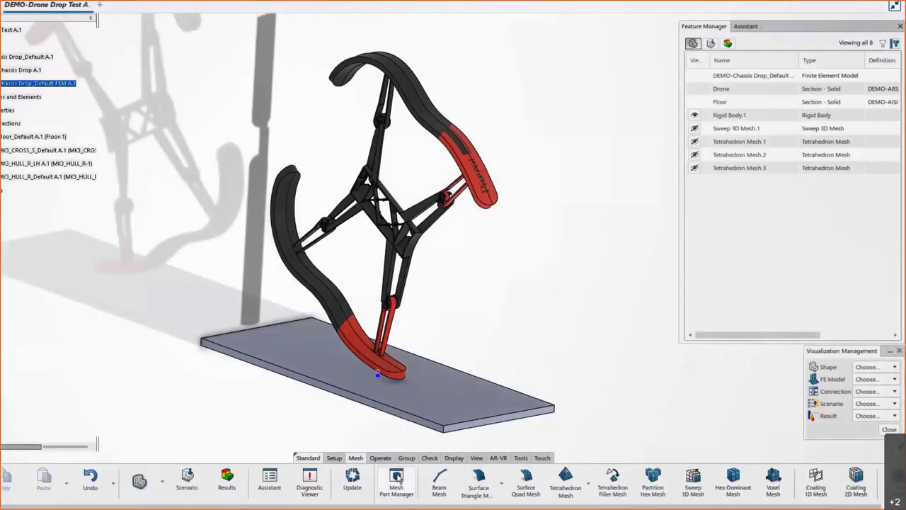
left_click(504, 490)
left_click(503, 490)
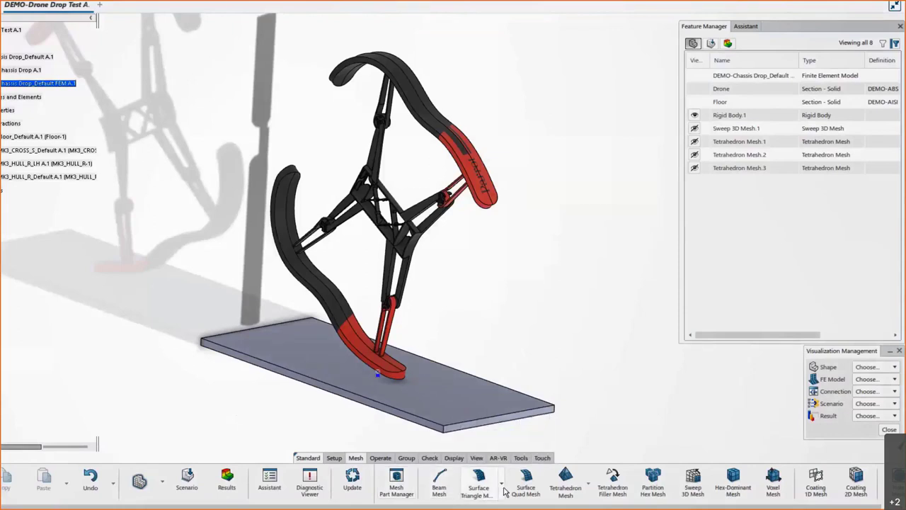
left_click(589, 489)
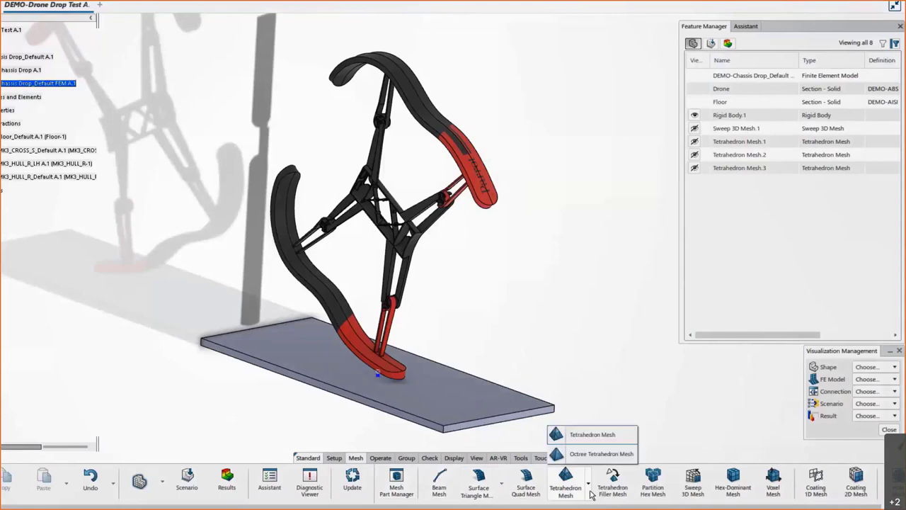
left_click(589, 488)
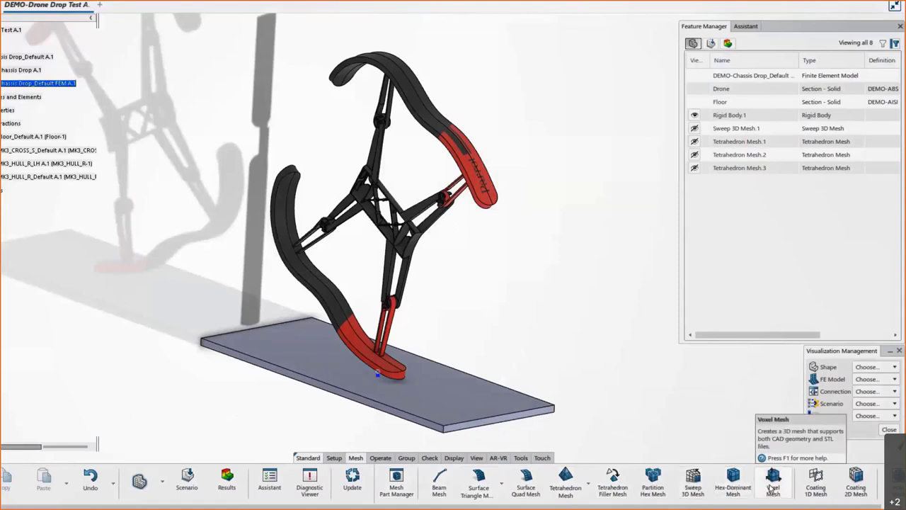
Step: Hide all shapes and show Sweep 3D Mesh.1 plus Tetrahedron Mesh.1, .2 and .3
left_click(874, 368)
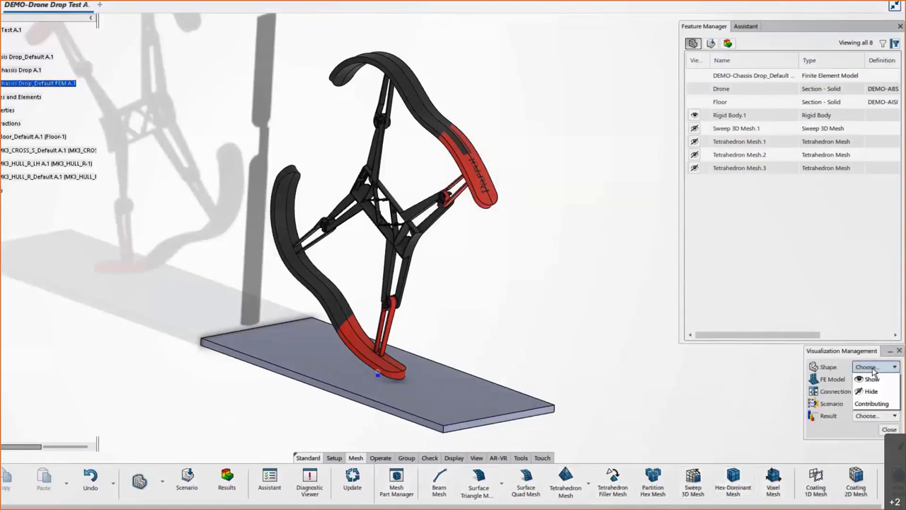
left_click(871, 391)
left_click(694, 129)
mouse_move(368, 424)
middle_mouse_down()
mouse_move(362, 380)
mouse_move(374, 410)
mouse_move(354, 427)
middle_mouse_up()
left_click(694, 141)
left_click(695, 156)
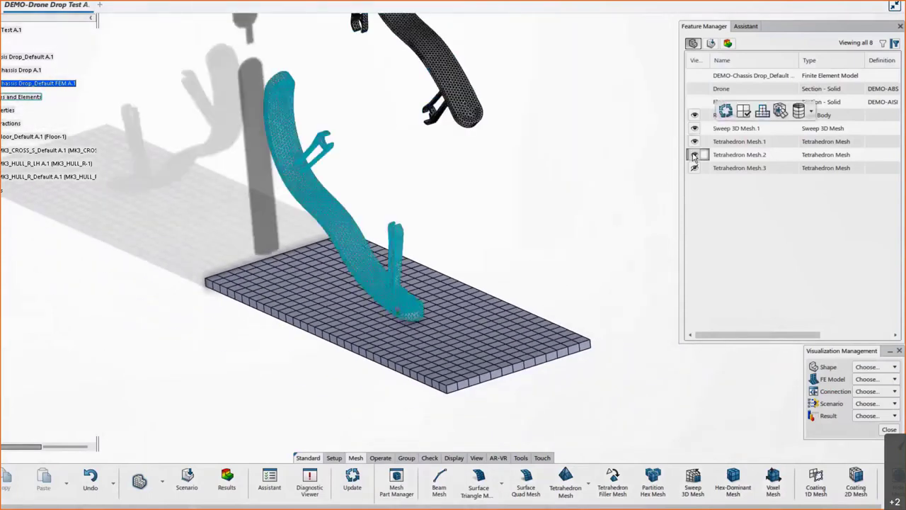
middle_click_drag(449, 202, 647, 263)
scroll(416, 144, "up", 3)
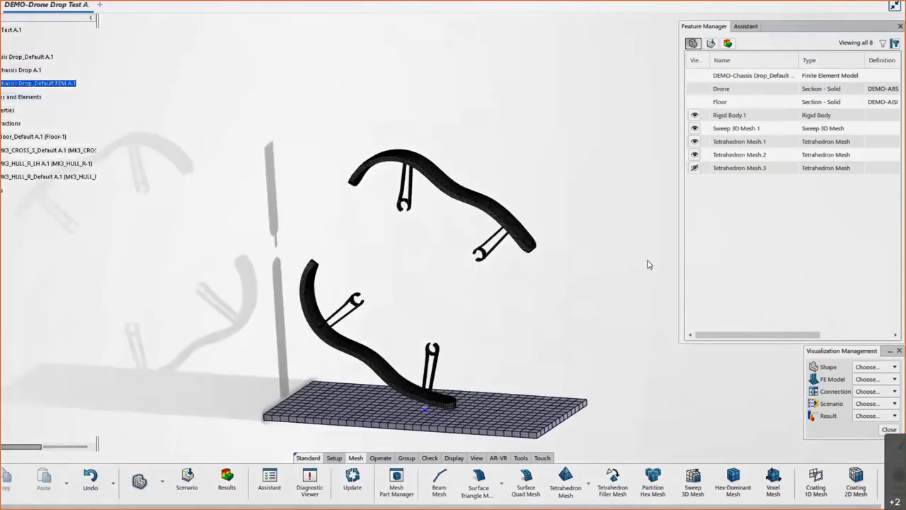
left_click(695, 168)
middle_click_drag(658, 212, 500, 416)
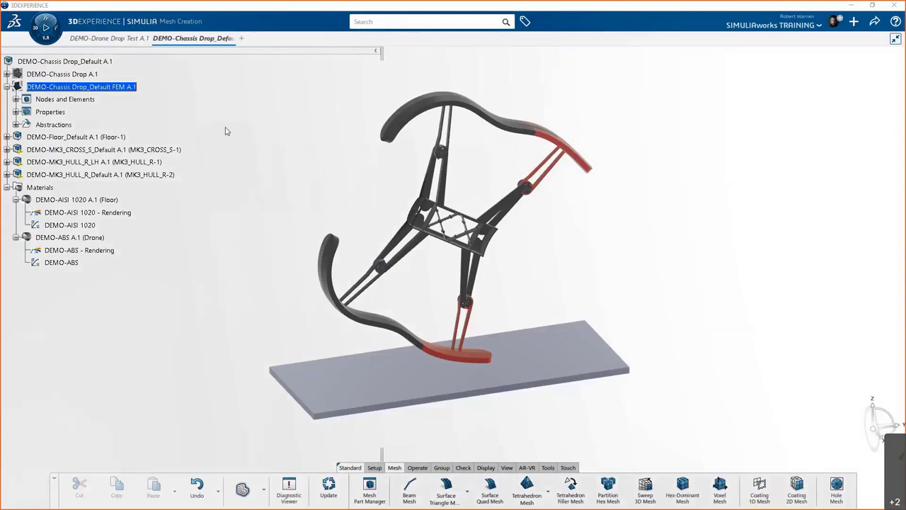
Step: Open the compass panel of roles and apps from the chassis drop tab
left_click(45, 42)
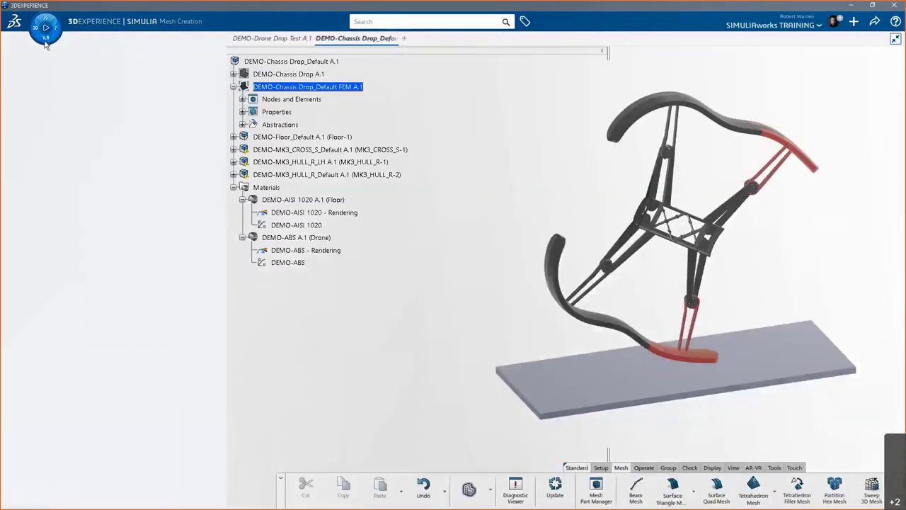
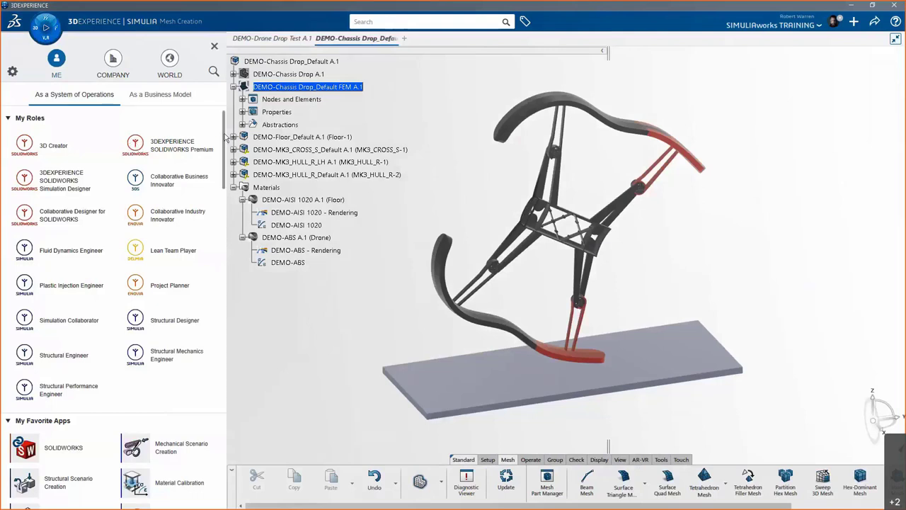
Step: Launch Mechanical Scenario Creation from My Favorite Apps for the Drone Drop Test scenario
left_click_drag(226, 138, 207, 198)
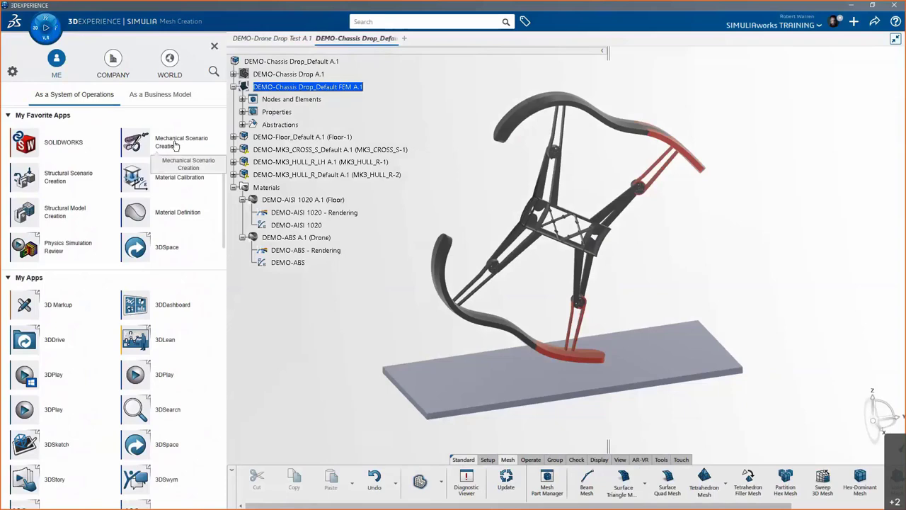
left_click(175, 145)
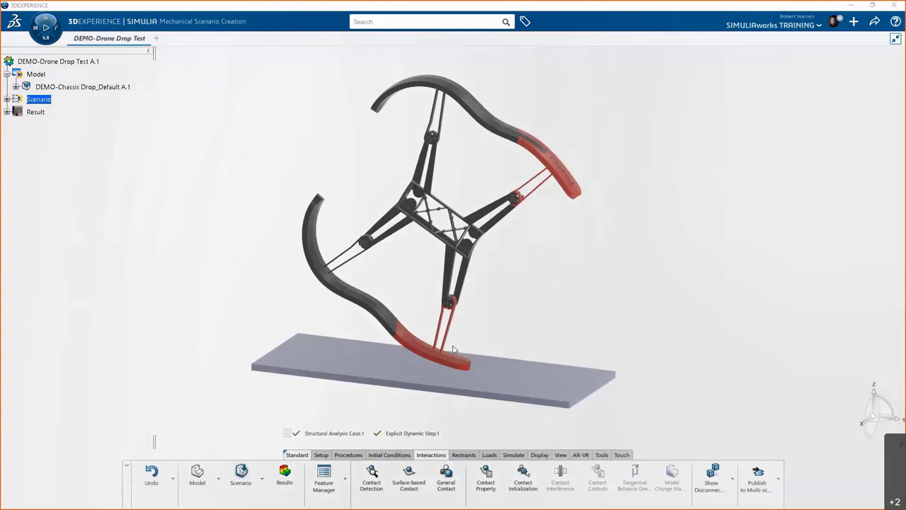
Step: Add the Assistant panel beside Feature Manager and show its Setup checklist and commands
left_click(346, 476)
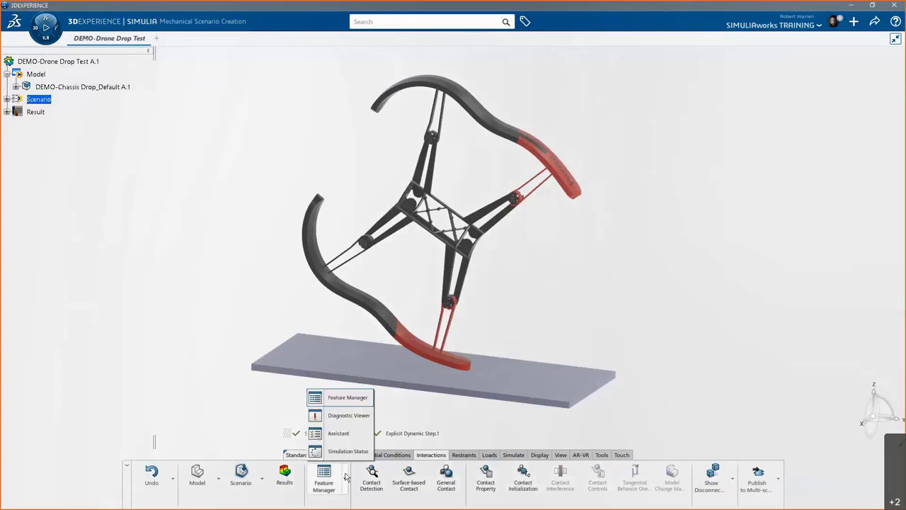
left_click(341, 398)
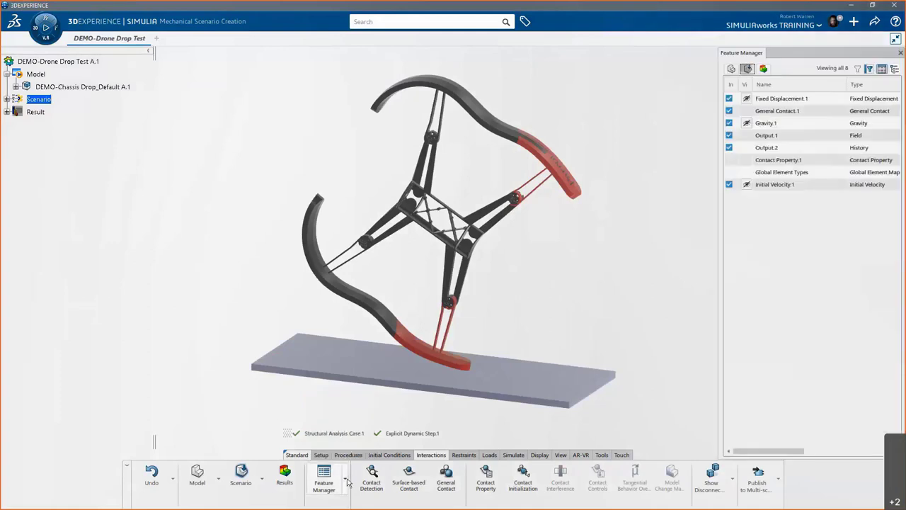
left_click(346, 477)
left_click(344, 435)
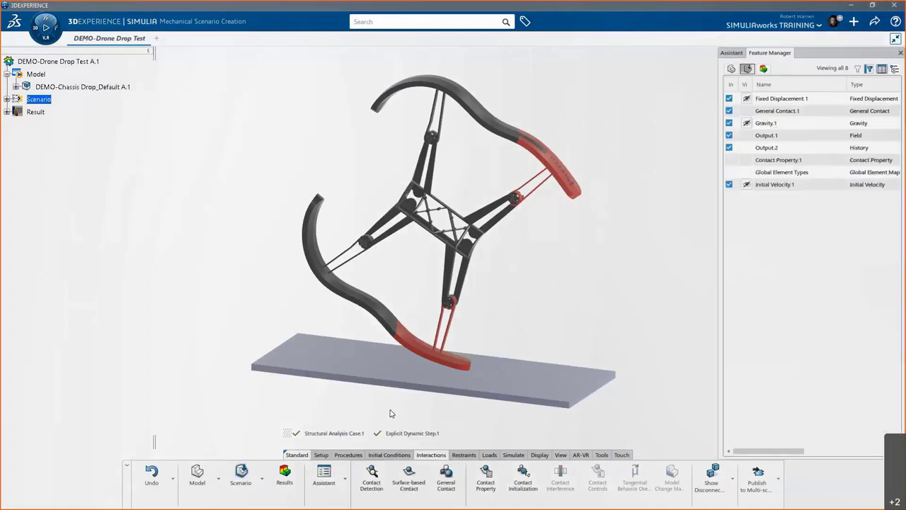
left_click(730, 53)
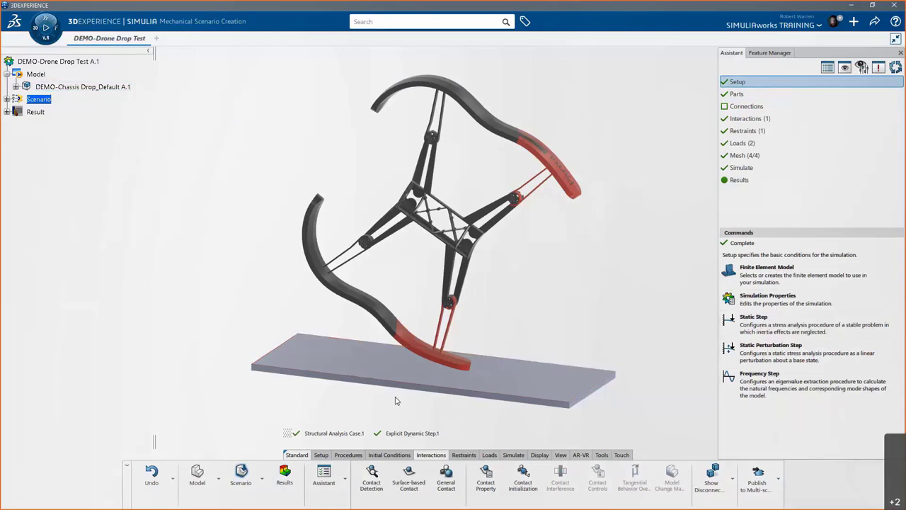
left_click(322, 455)
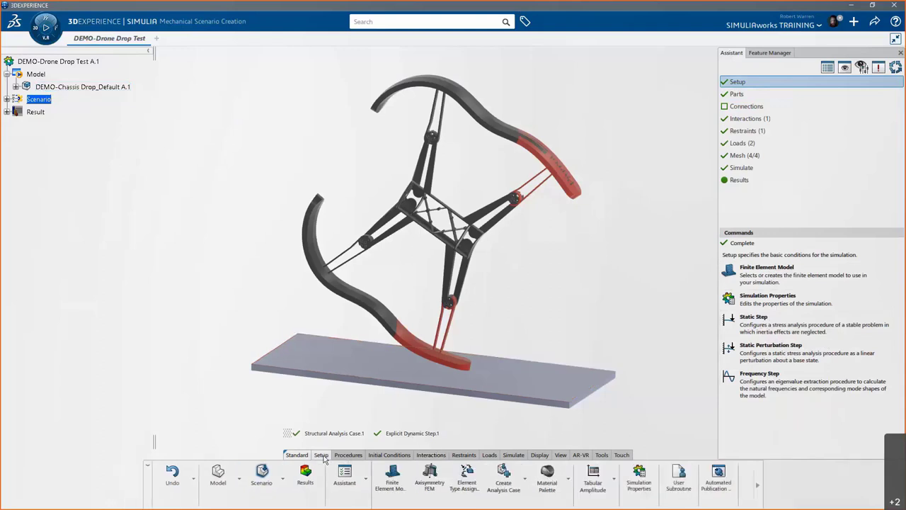
Step: Inspect Explicit Dynamic Step.1 including Advanced options, close it unchanged, and proceed to Parts
left_click(346, 457)
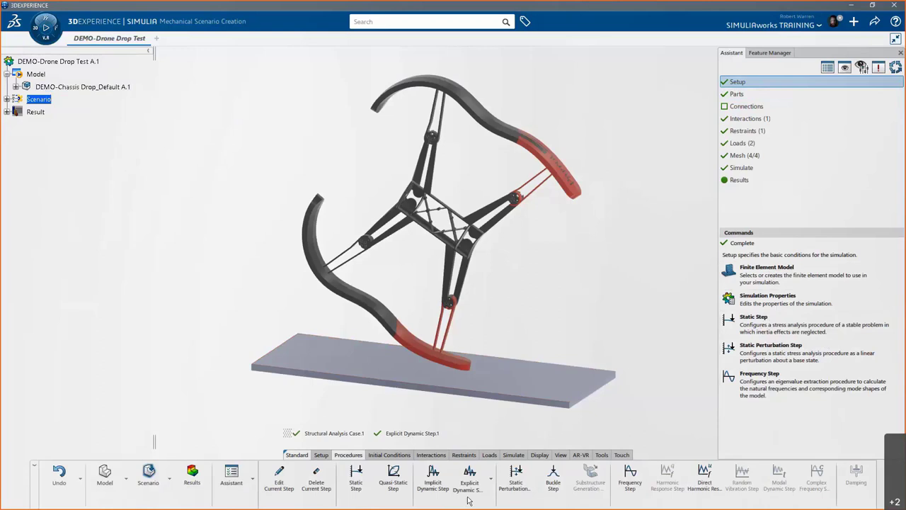
left_click(490, 480)
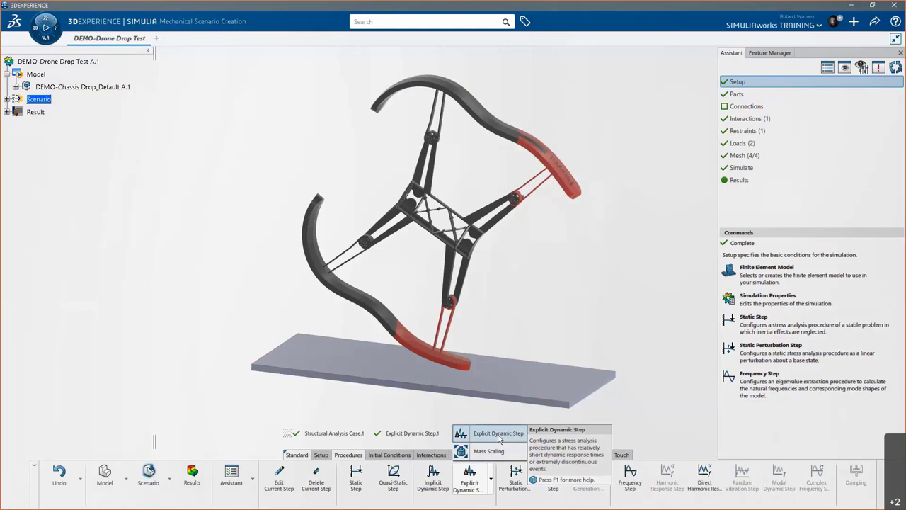
left_click(500, 433)
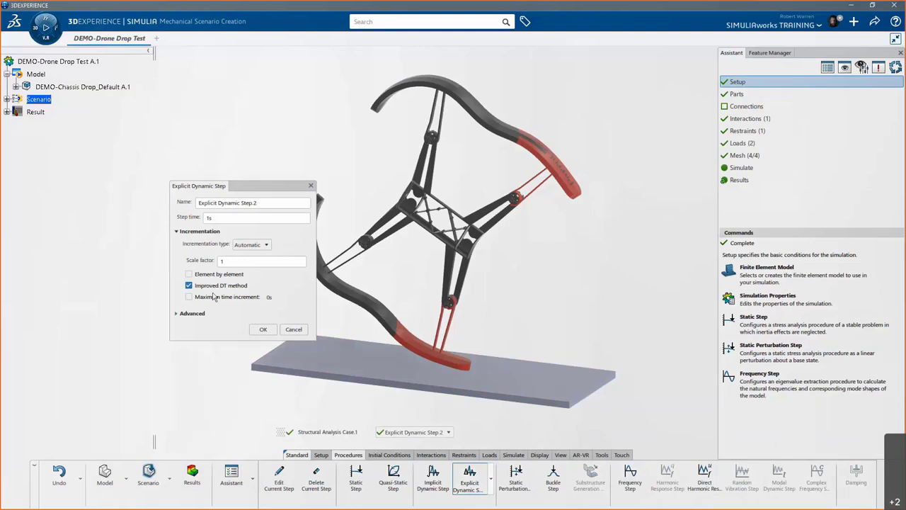
left_click(177, 313)
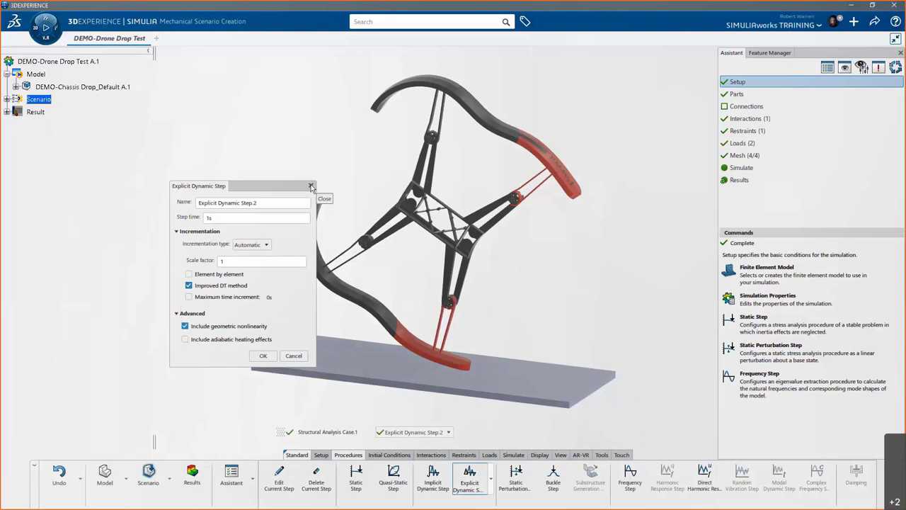
left_click(311, 187)
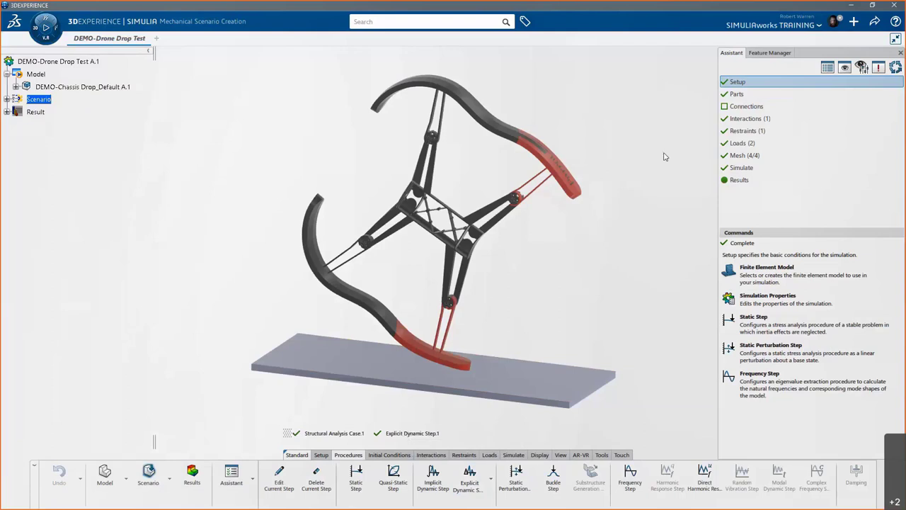
left_click(740, 96)
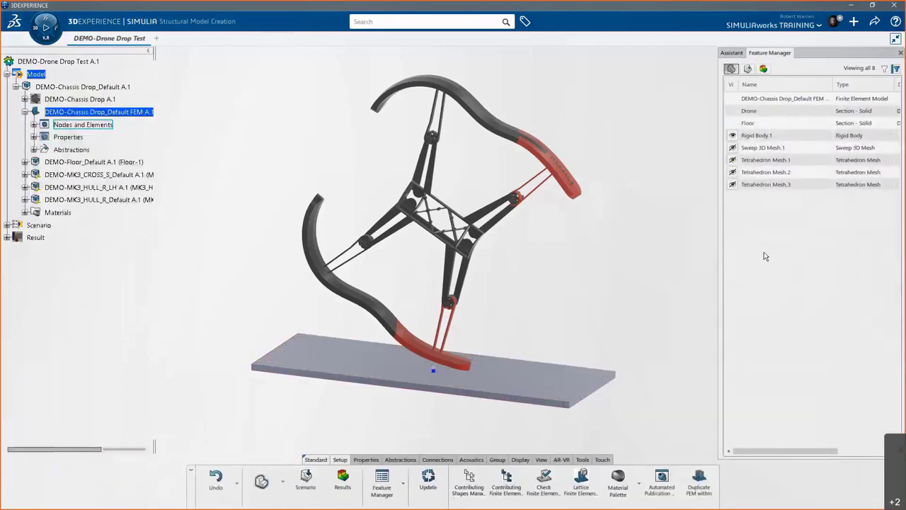
Step: Look over the optional Connections step and its commands, then proceed to Interactions
left_click(732, 53)
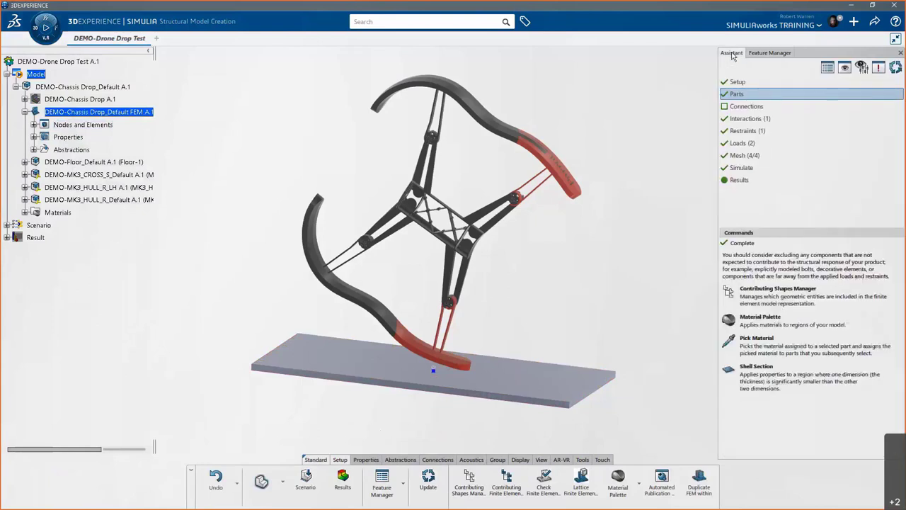
left_click(754, 108)
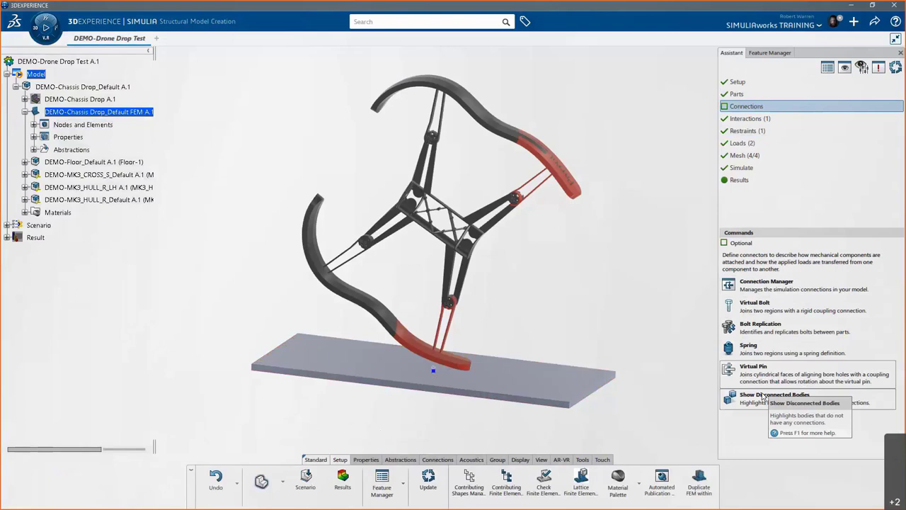
left_click(446, 461)
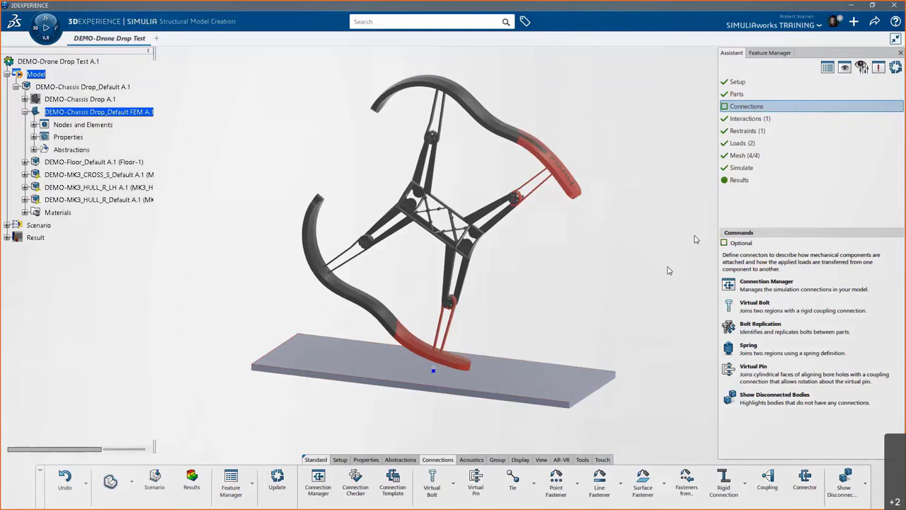
left_click(755, 119)
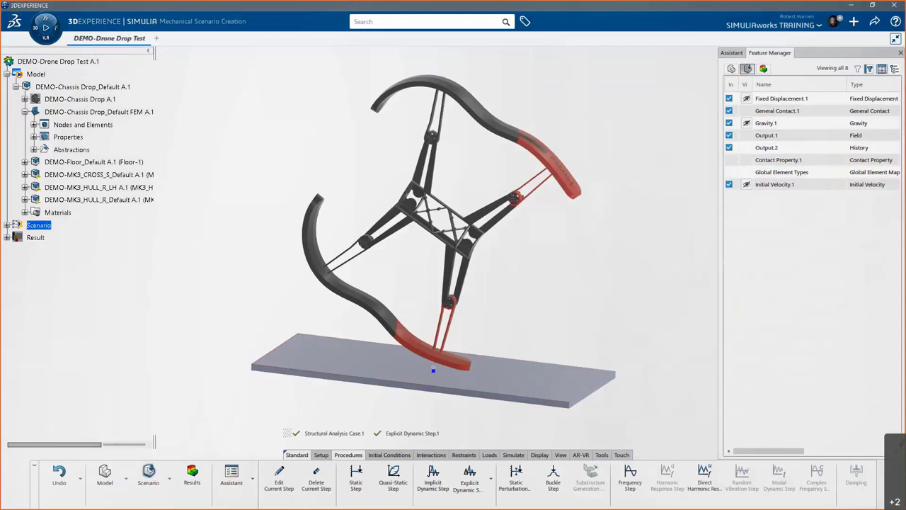
Step: Verify General Contact.1 uses all surfaces with Contact Property.1 and accept it unchanged
left_click(431, 455)
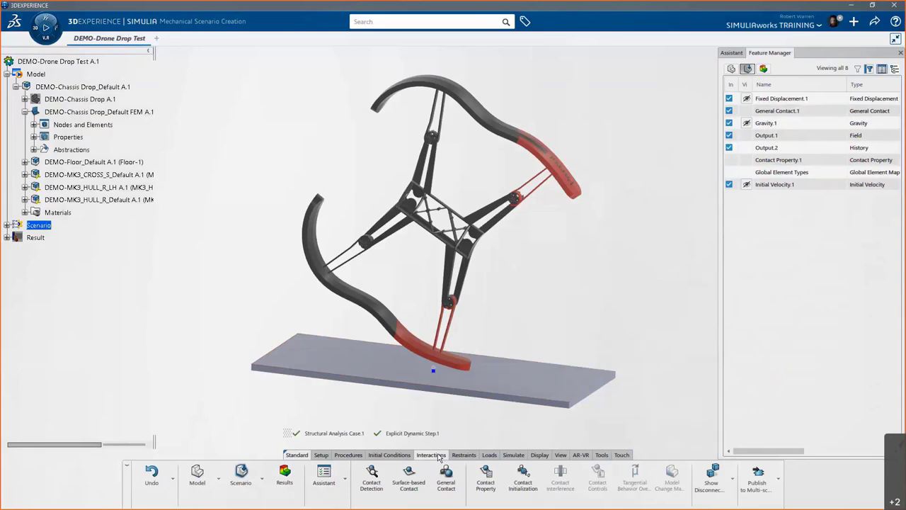
left_click(734, 480)
double_click(787, 111)
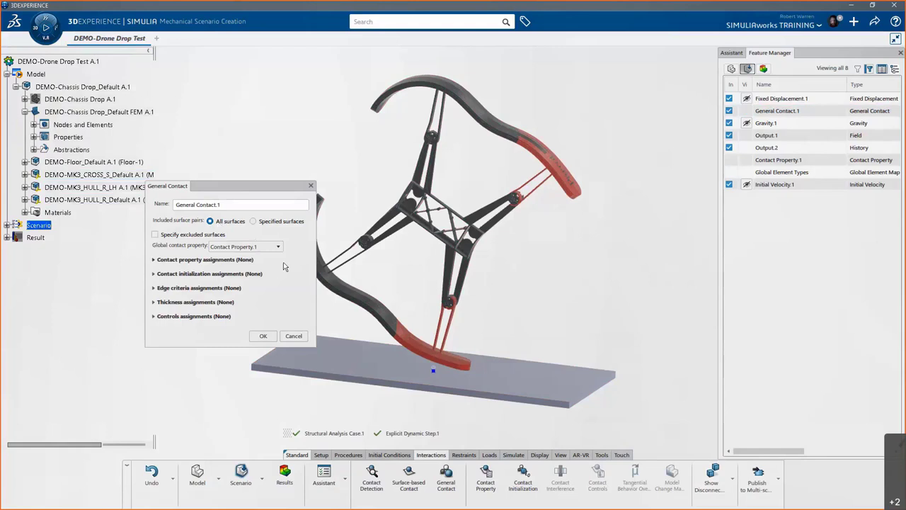
left_click(264, 337)
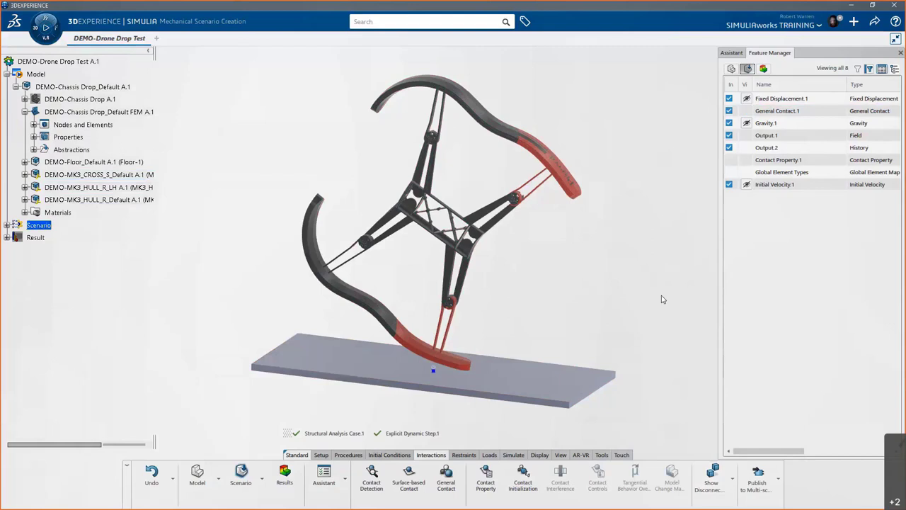
left_click(734, 53)
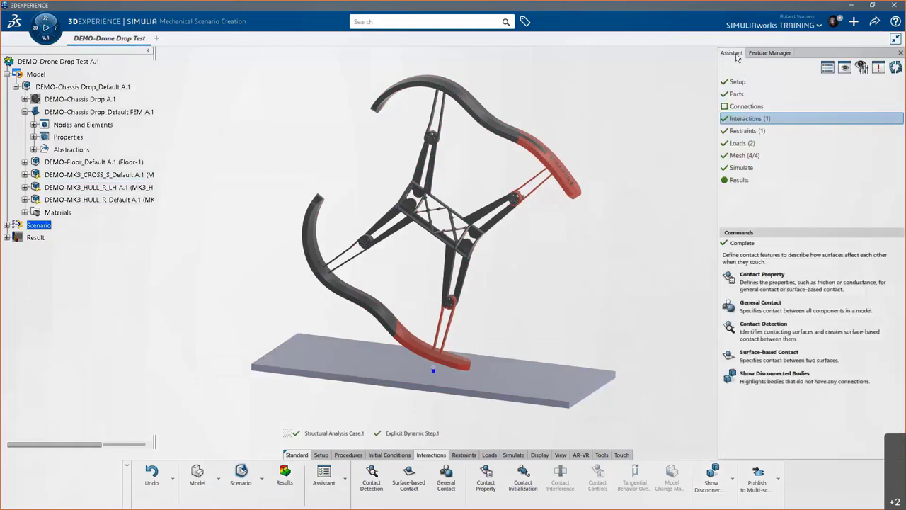
Step: Review the Restraints step and its restraint commands
left_click(755, 134)
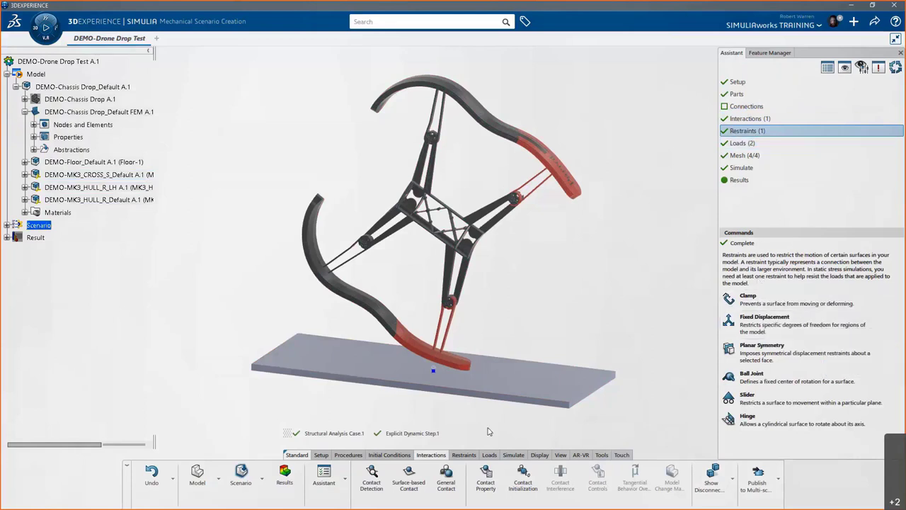
left_click(466, 456)
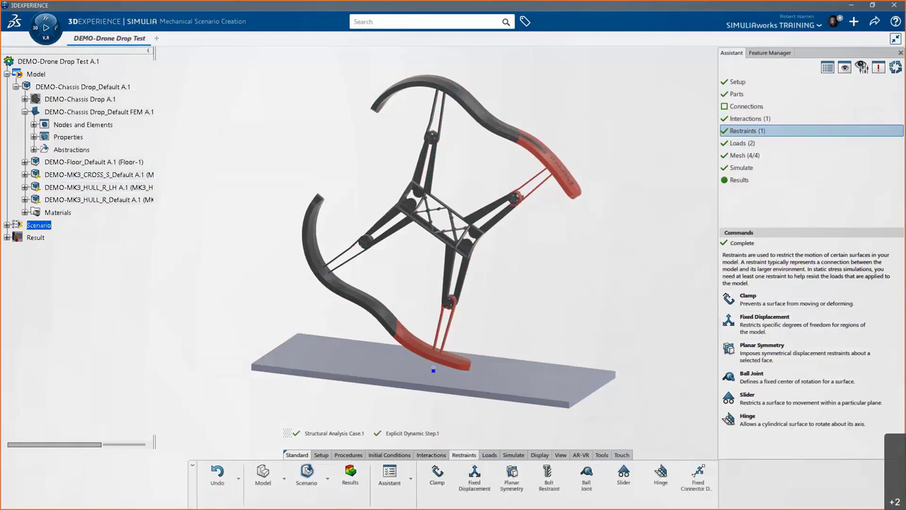
left_click(769, 54)
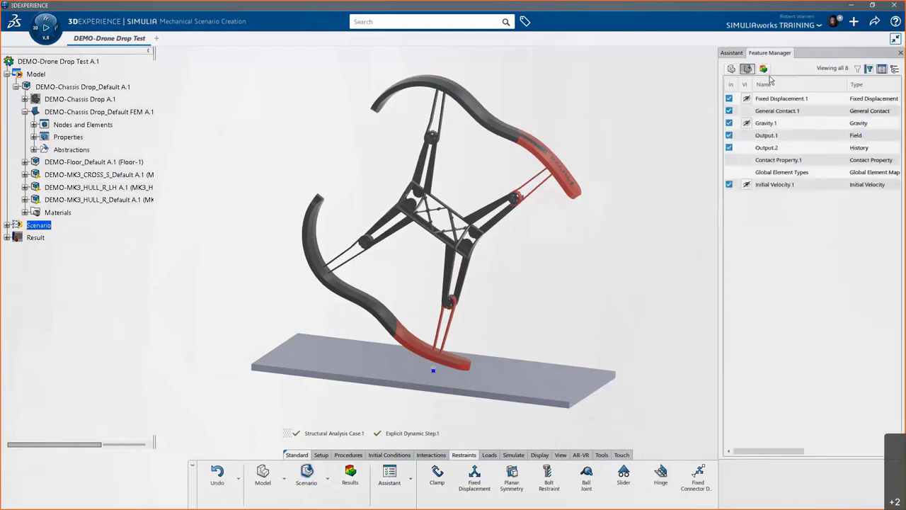
left_click(732, 54)
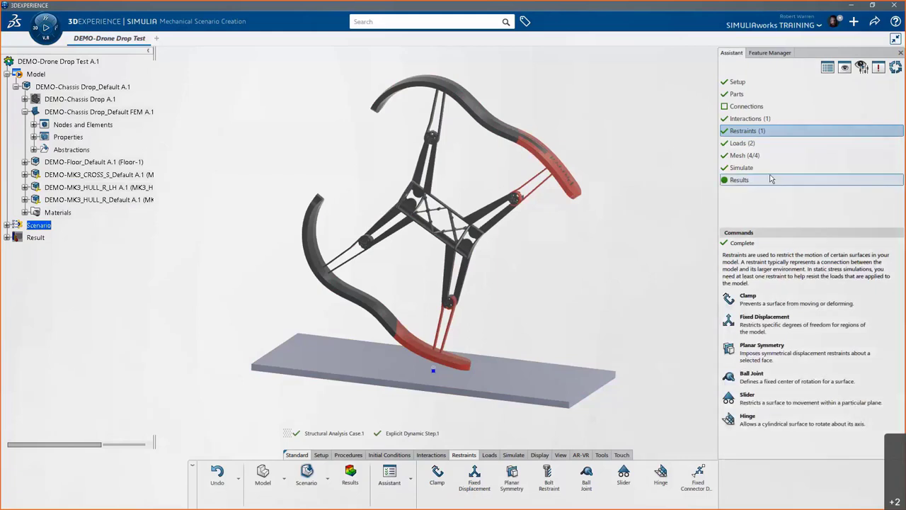
Step: Review the Loads step's load tools and return to the eight-feature list
left_click(746, 145)
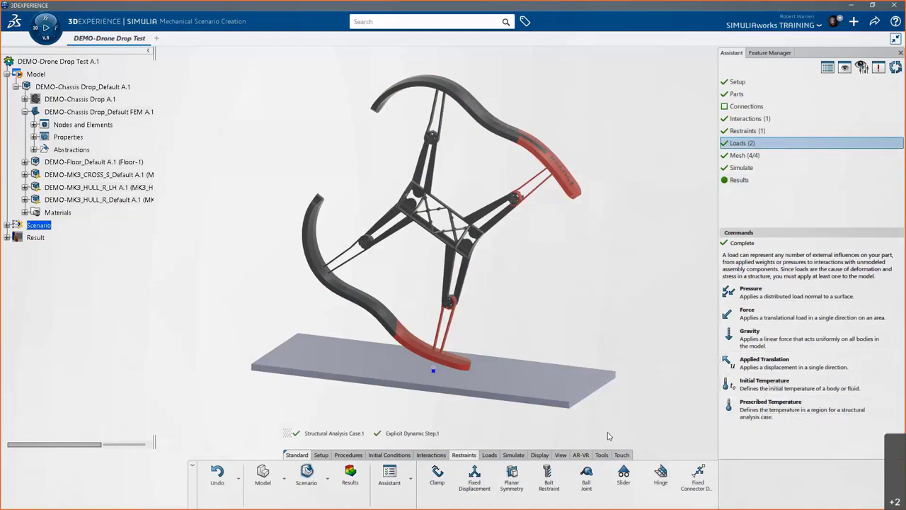
left_click(489, 455)
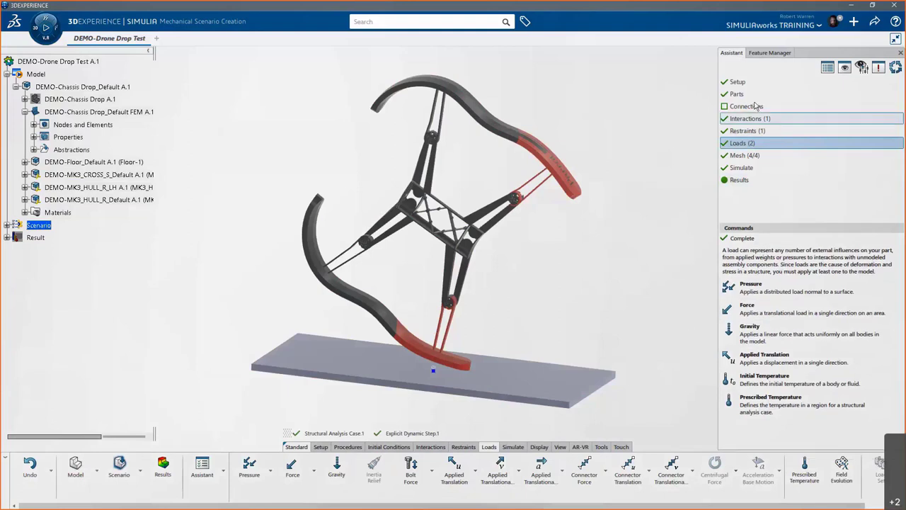
left_click(772, 54)
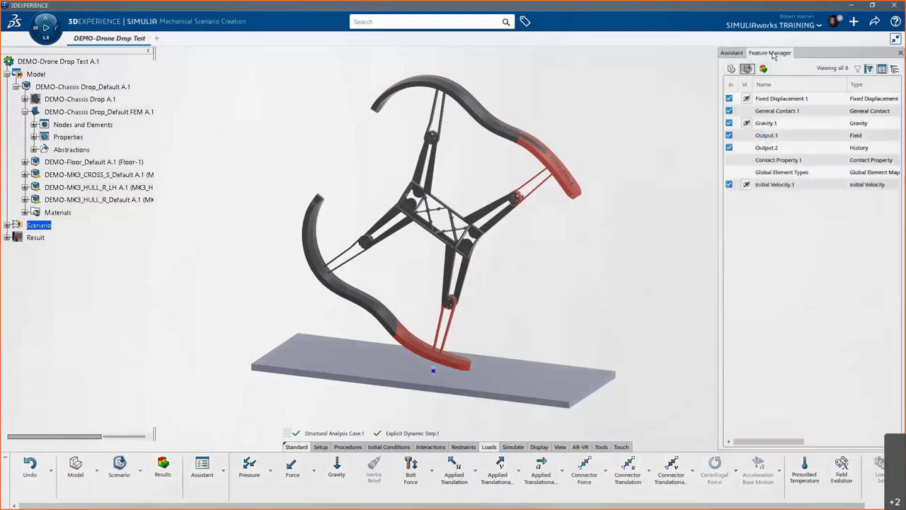
Step: Confirm Fixed Displacement.1, Gravity.1 at −9.81 m/s² and Initial Velocity.1 at −5 m/s unchanged
left_click(794, 101)
double_click(795, 100)
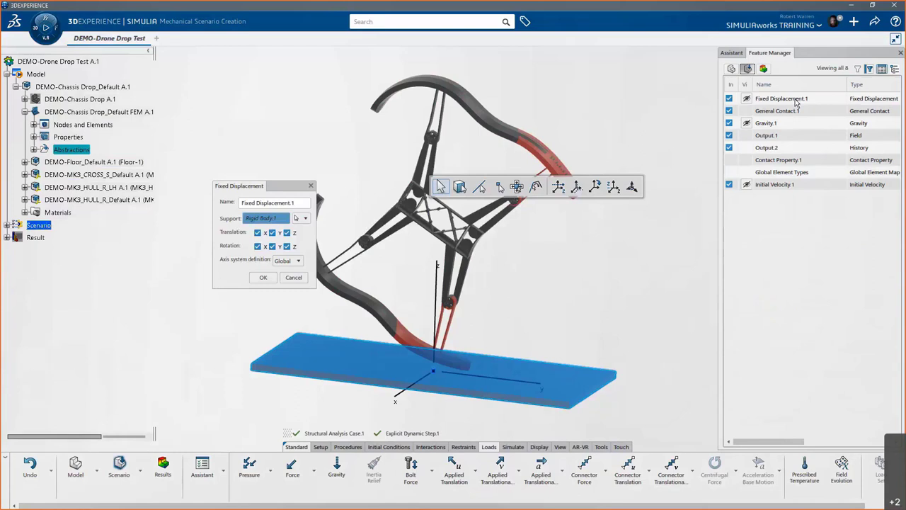
left_click(262, 278)
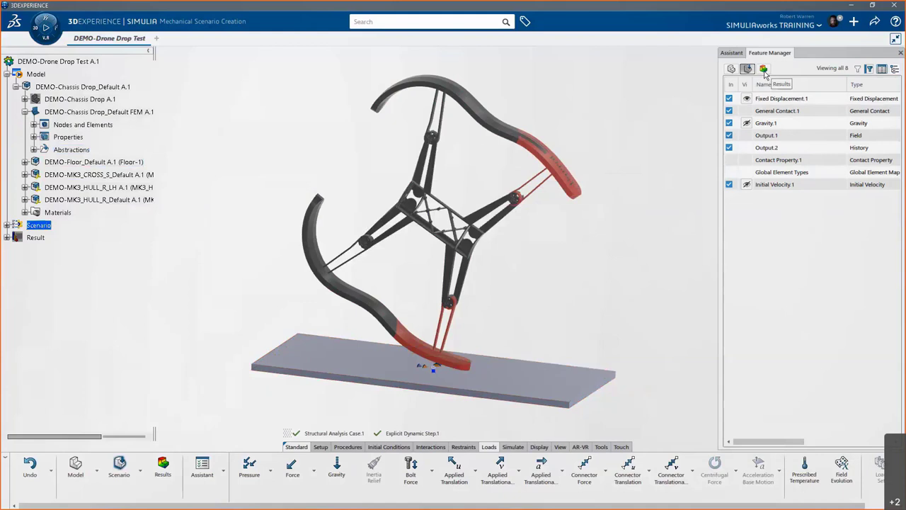
left_click(776, 125)
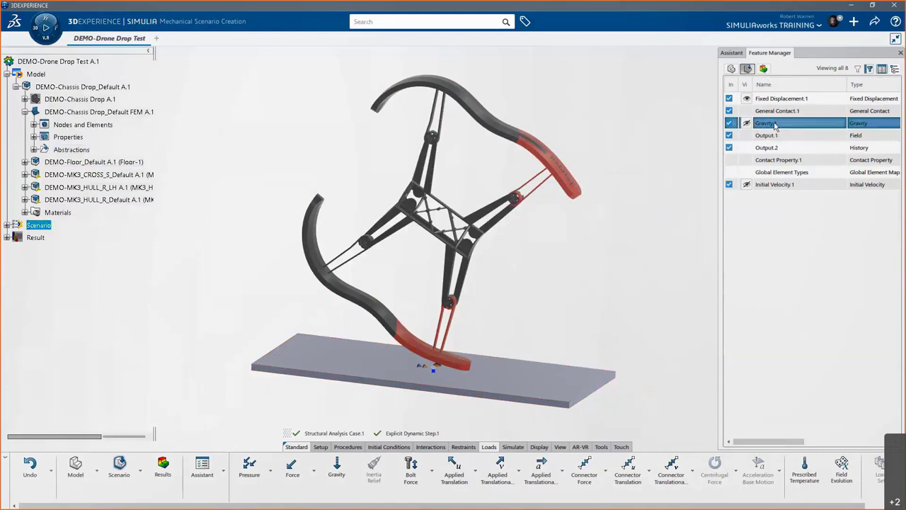
double_click(776, 125)
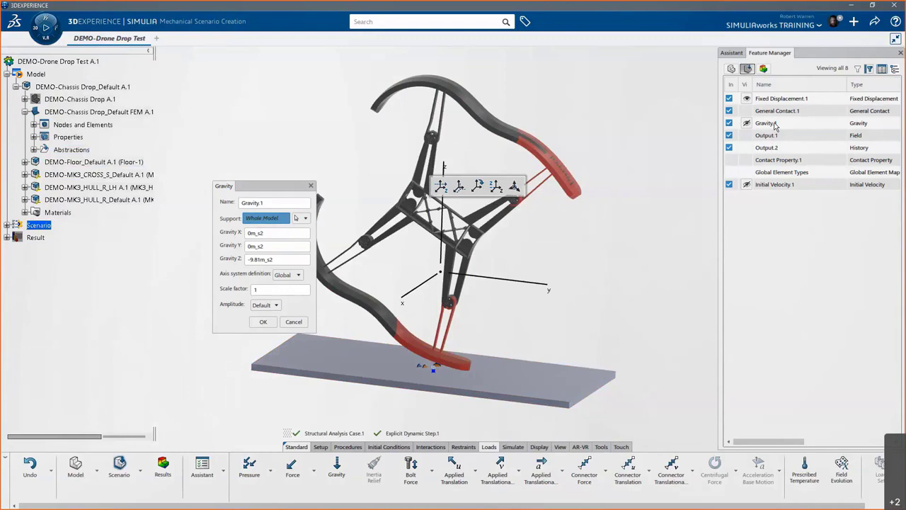
left_click(263, 321)
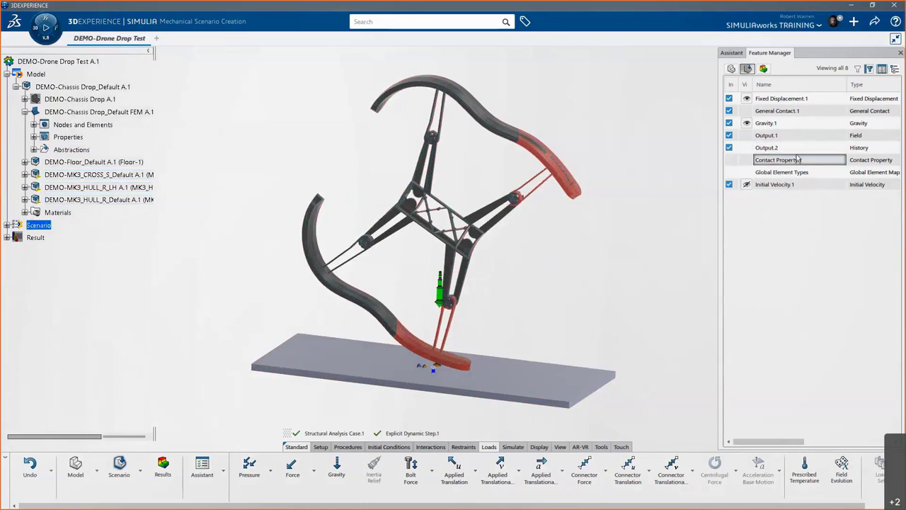
double_click(775, 185)
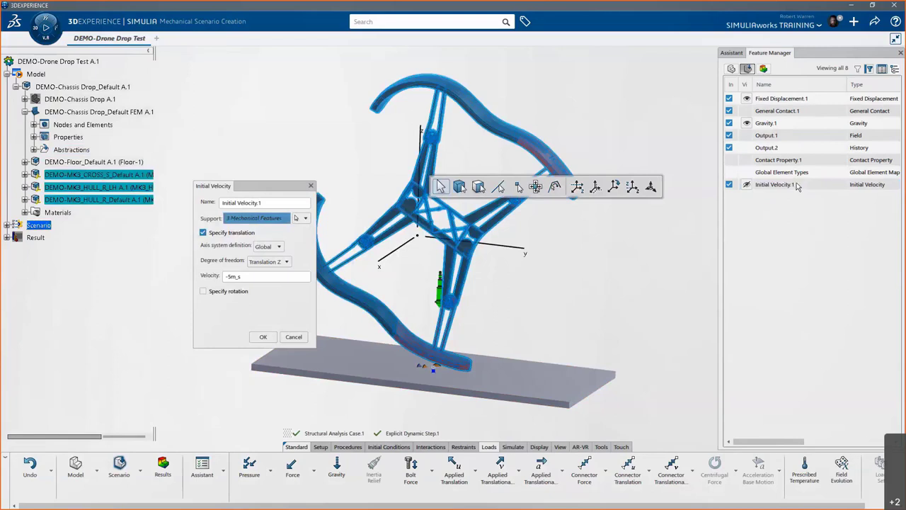
left_click(262, 337)
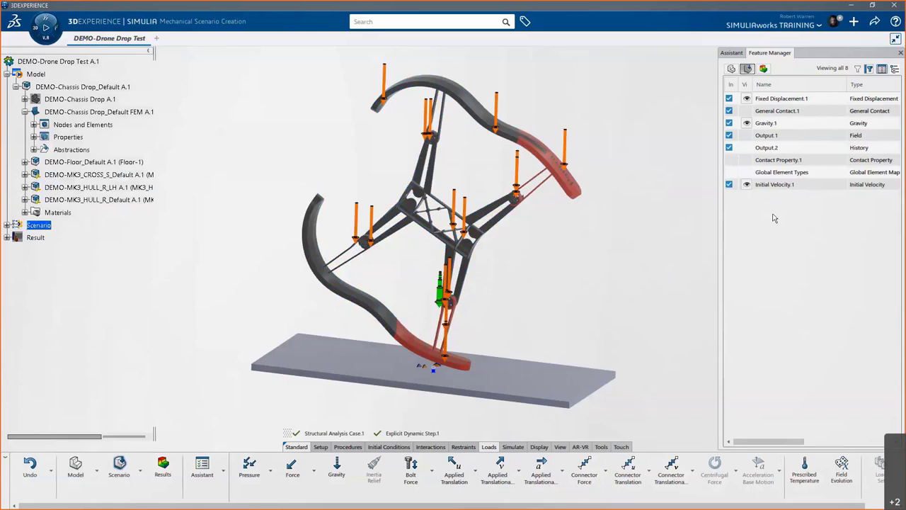
Step: Hide the initial velocity, gravity and fixed displacement symbols, returning to the checklist
left_click(746, 184)
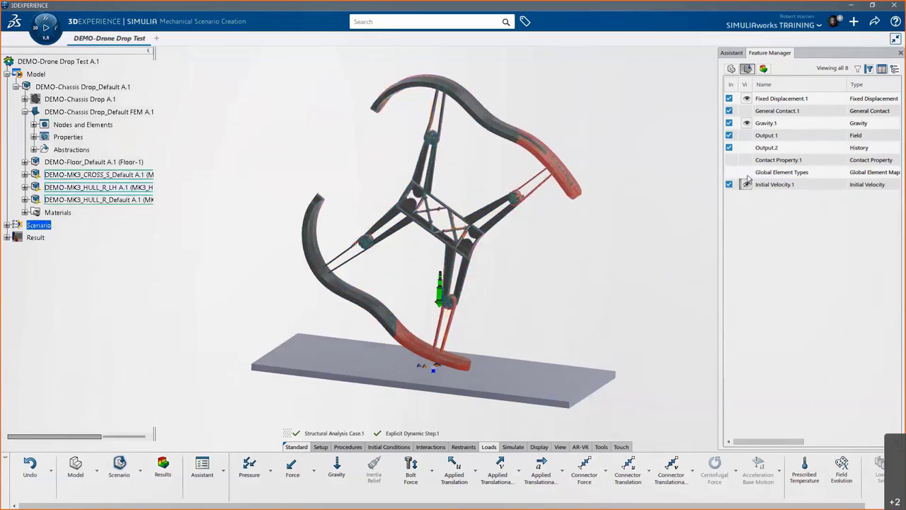
left_click(746, 123)
left_click(747, 99)
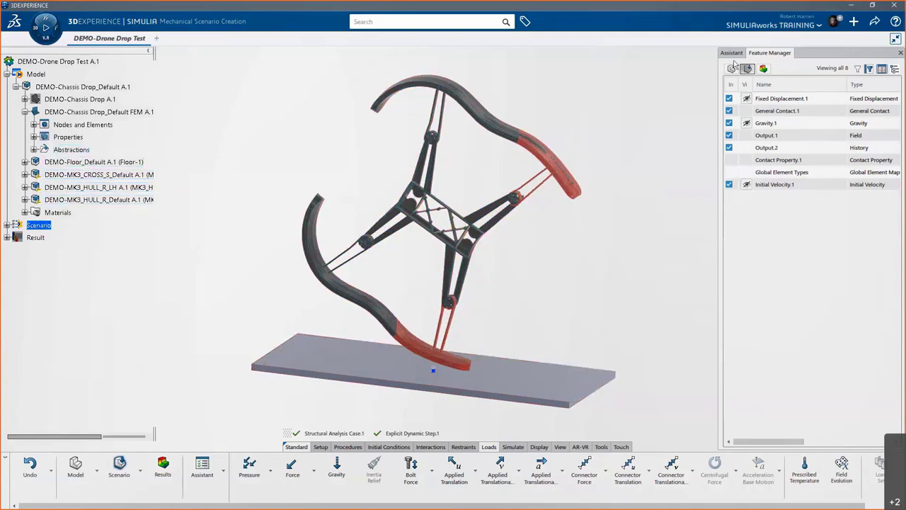
left_click(732, 54)
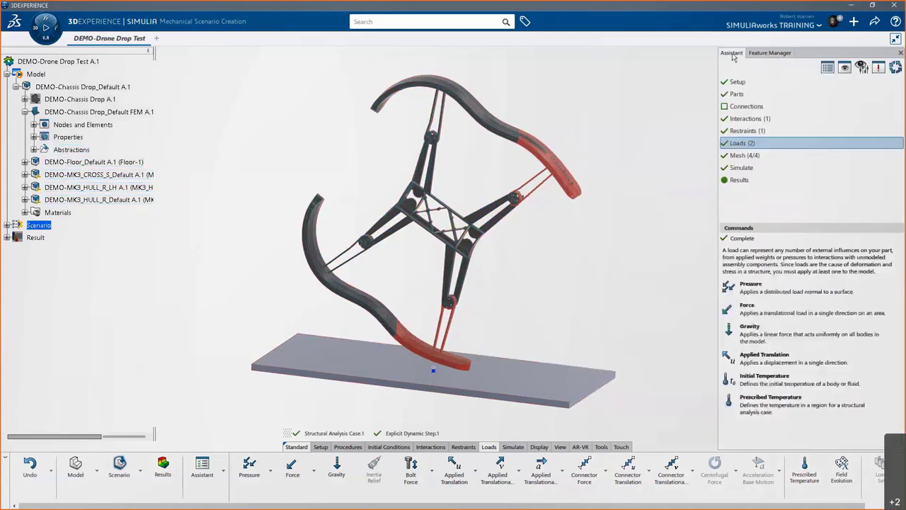
Step: Check the Mesh Part Manager sizes: 3.5 mm and 2.5 mm tetrahedra for the chassis meshes
left_click(756, 156)
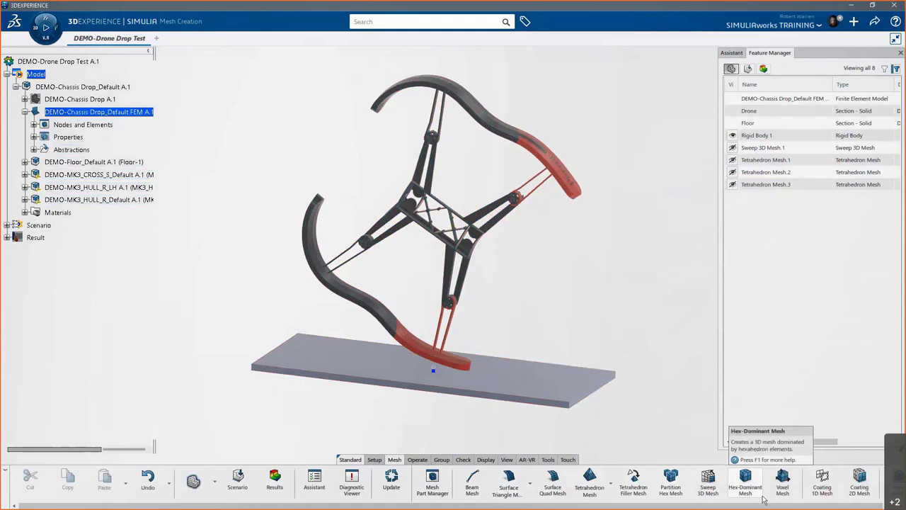
scroll(776, 506, "right", 1)
scroll(800, 505, "right", 1)
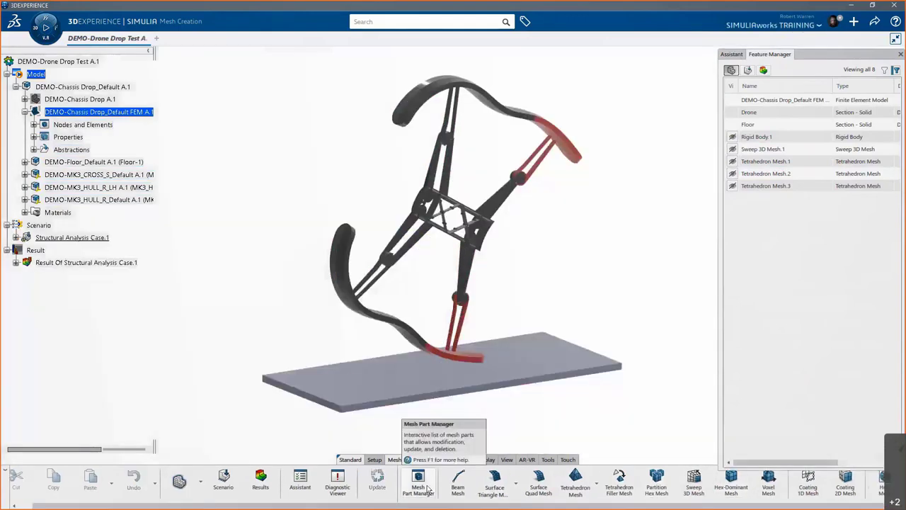
left_click(427, 488)
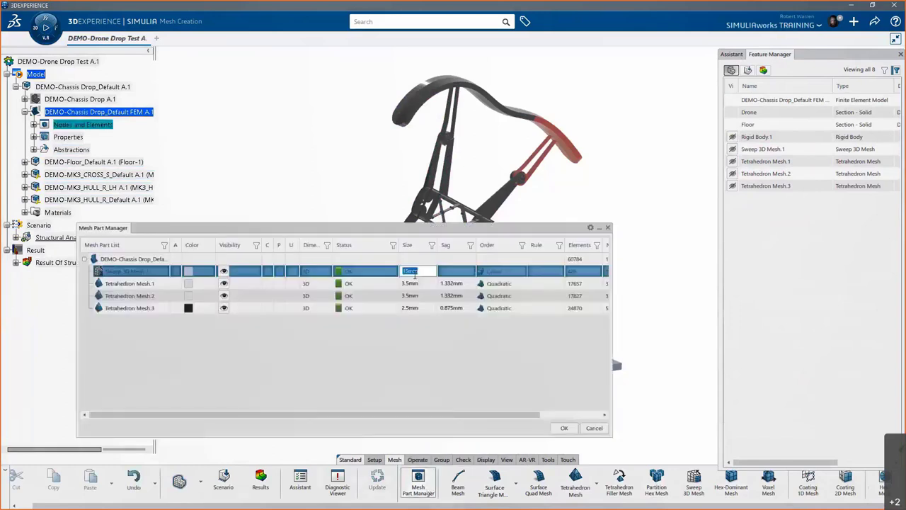
left_click(418, 309)
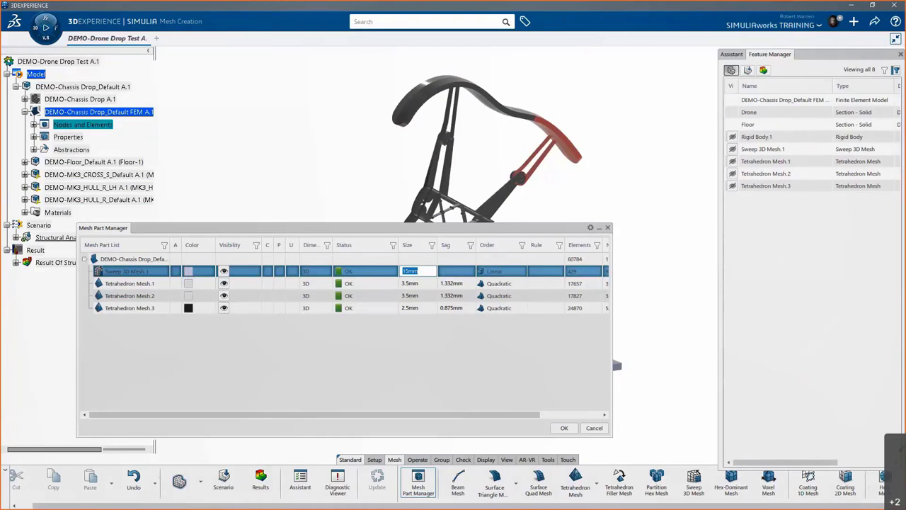
left_click(562, 428)
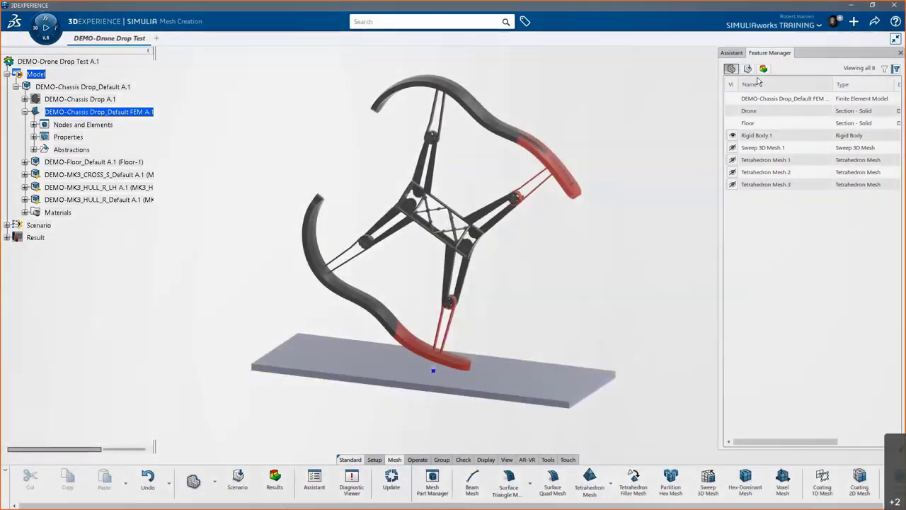
Step: Run the drop-test simulation from the Simulate step and open its results
left_click(732, 53)
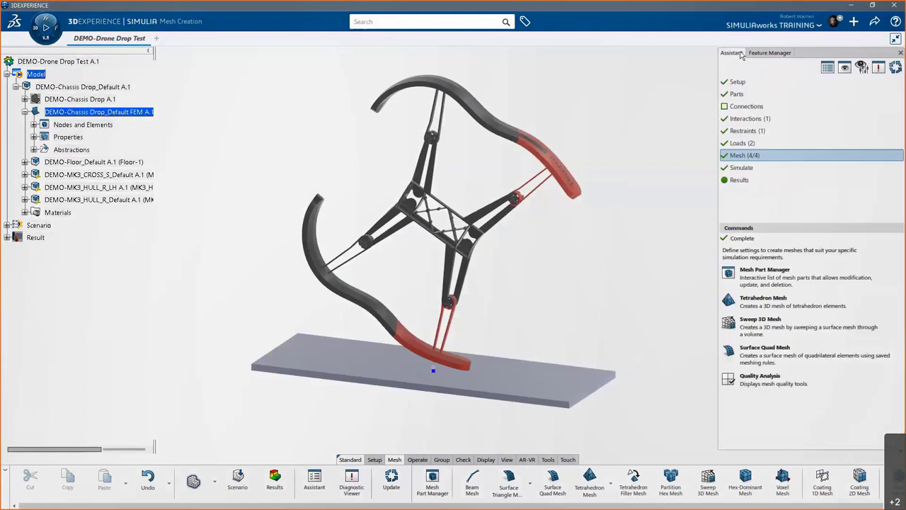
left_click(743, 168)
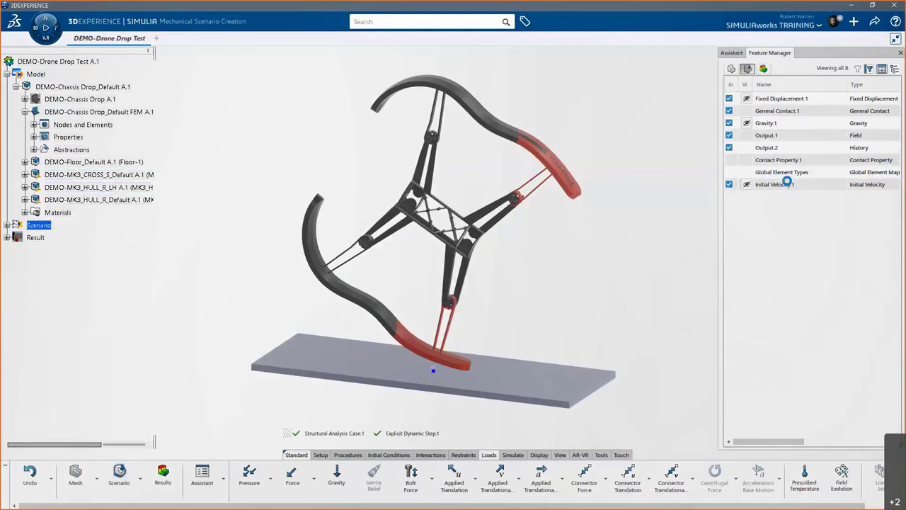
left_click(517, 455)
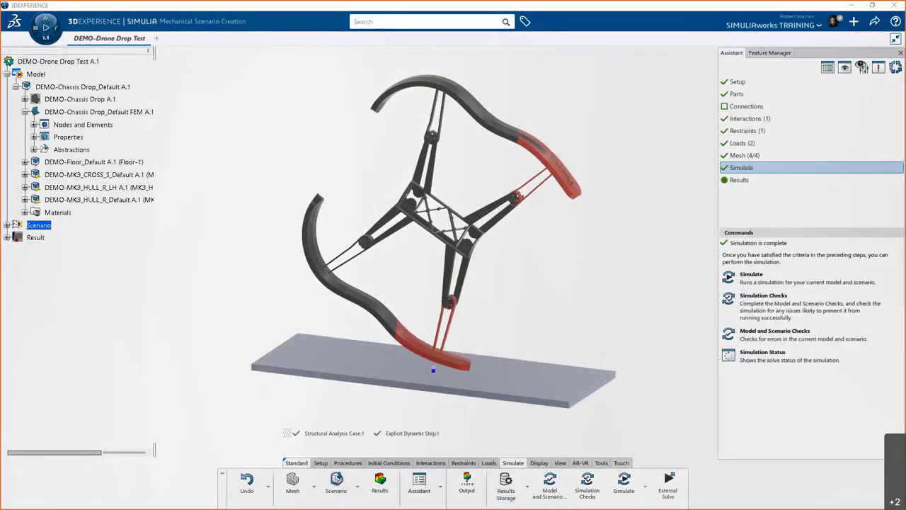
left_click(740, 181)
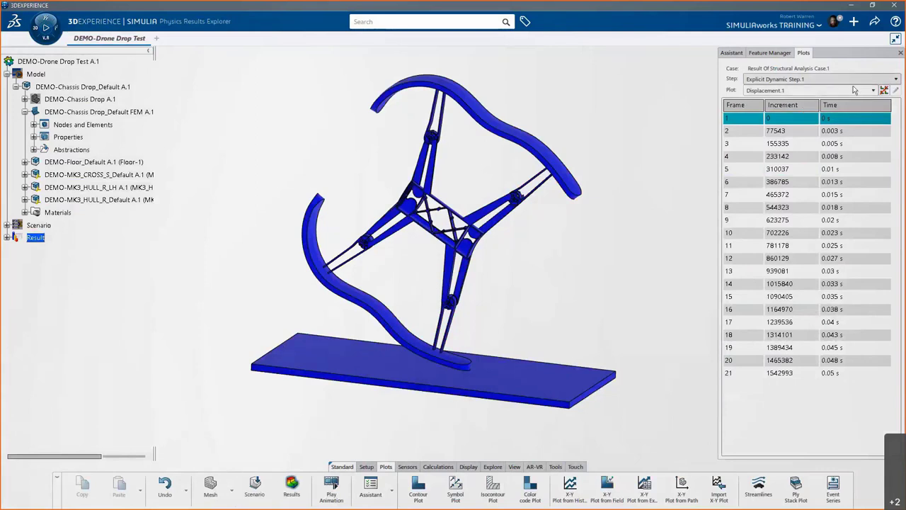
Step: Plot Deformation.1, step it through frames 11–21, then return to frame 1
left_click(856, 90)
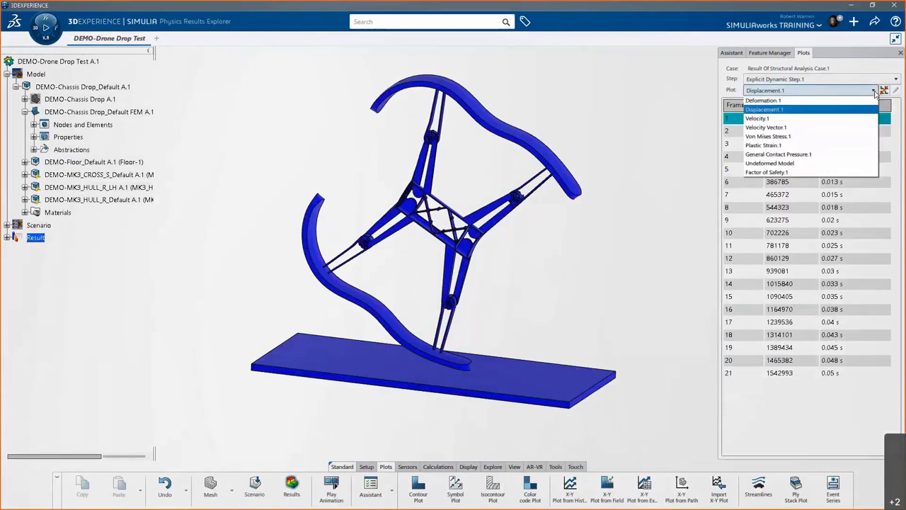
left_click(846, 102)
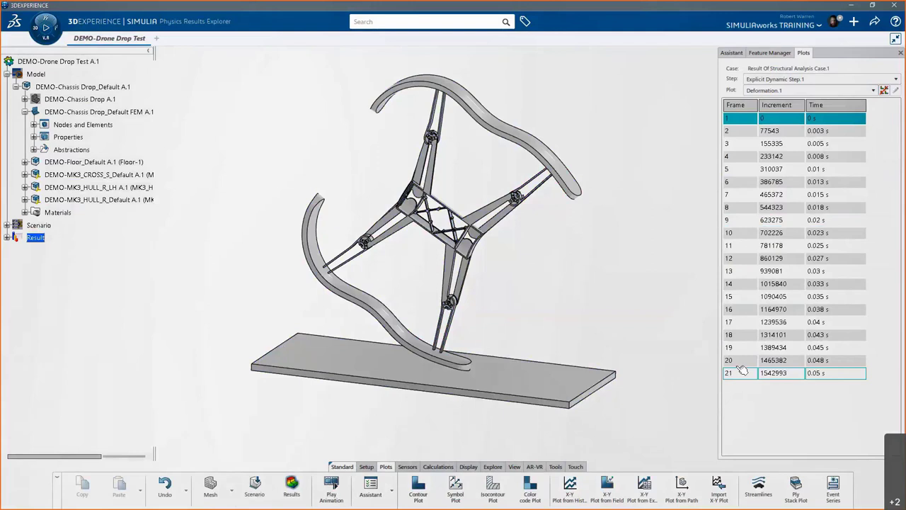
left_click(743, 245)
left_click(745, 259)
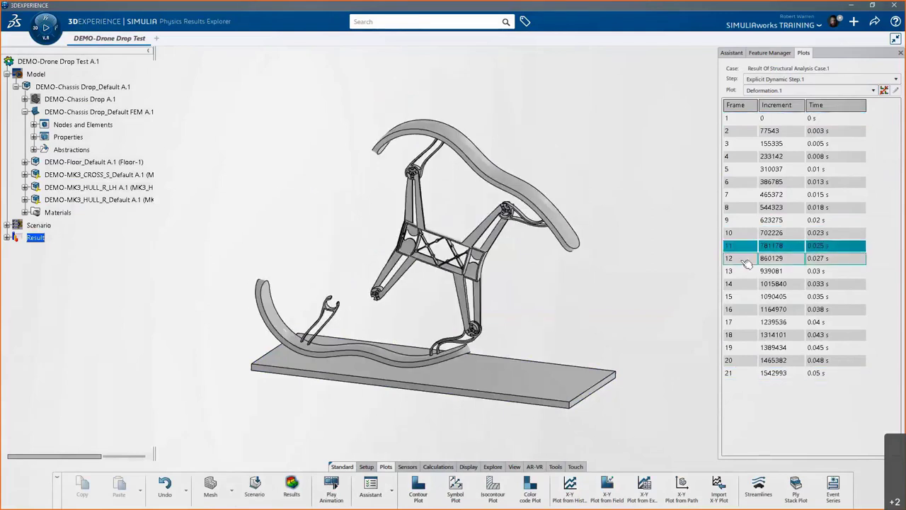
left_click(747, 272)
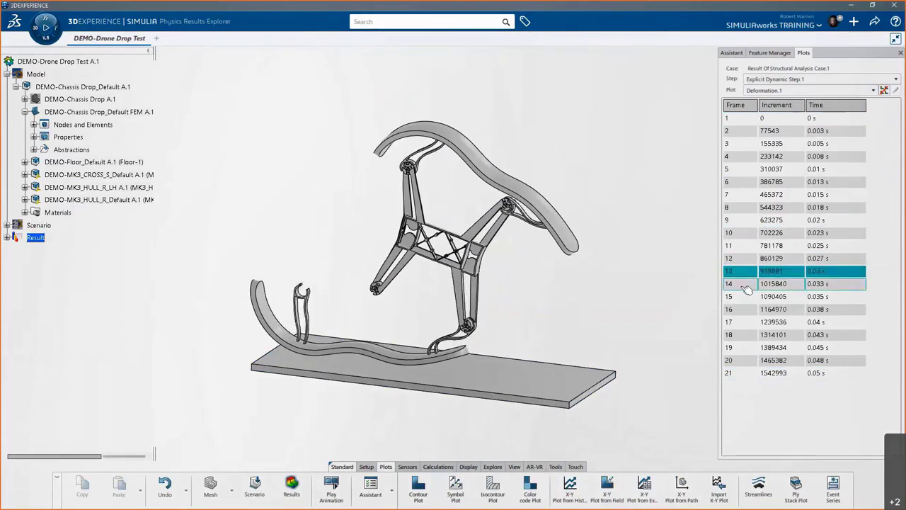
left_click(746, 284)
left_click(747, 296)
left_click(749, 309)
left_click(752, 322)
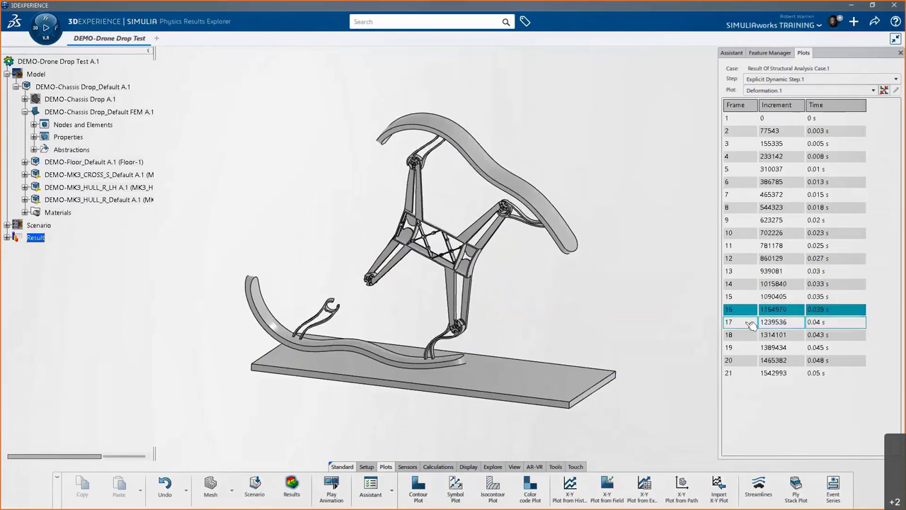
left_click(756, 335)
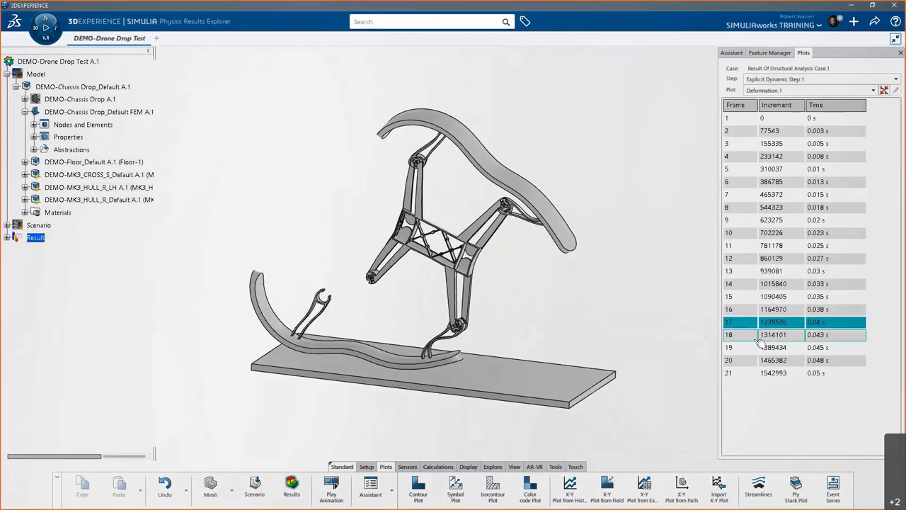
left_click(763, 373)
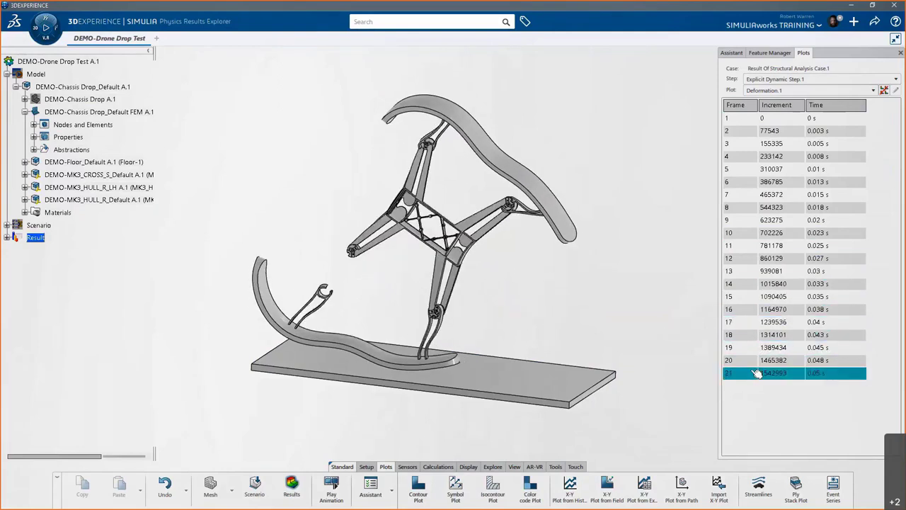
left_click(775, 118)
left_click(786, 91)
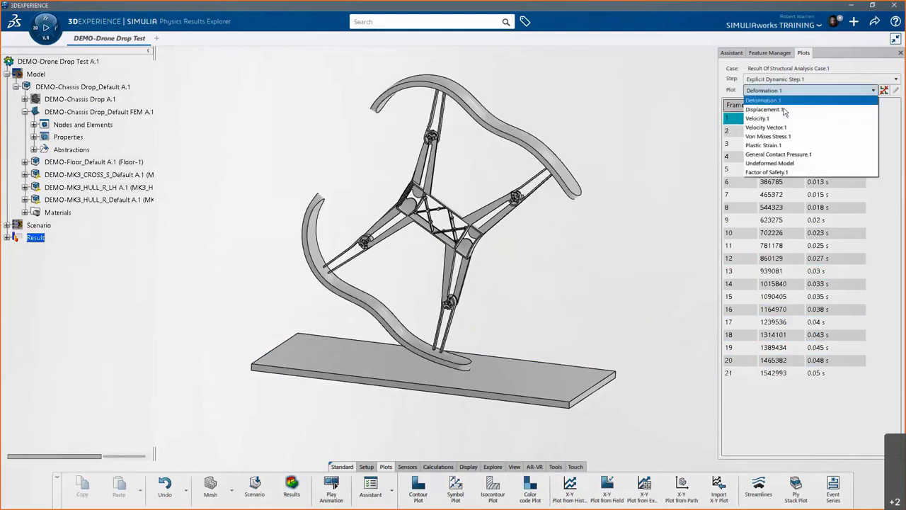
Step: Show Displacement.1 contours on an oblique view of the floor impact and rewind the animation
left_click(765, 110)
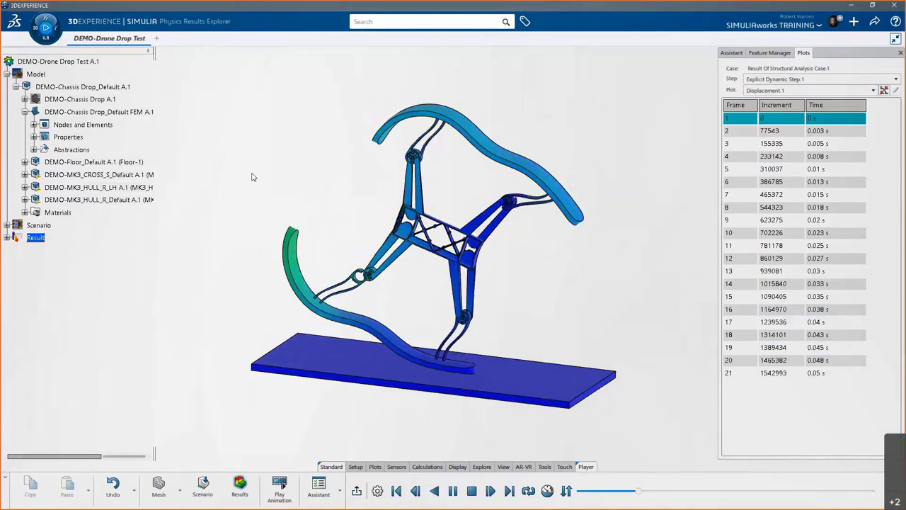
middle_click_drag(539, 283, 579, 265)
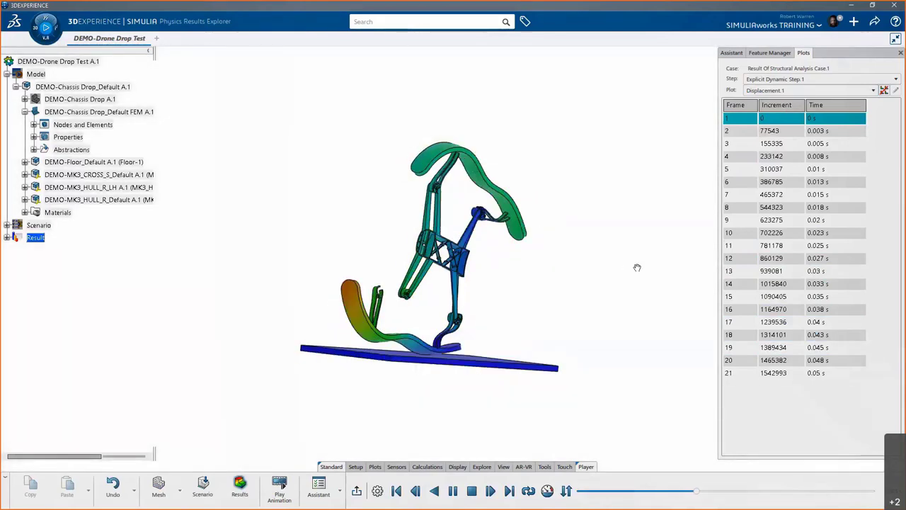
middle_click_drag(634, 268, 631, 297)
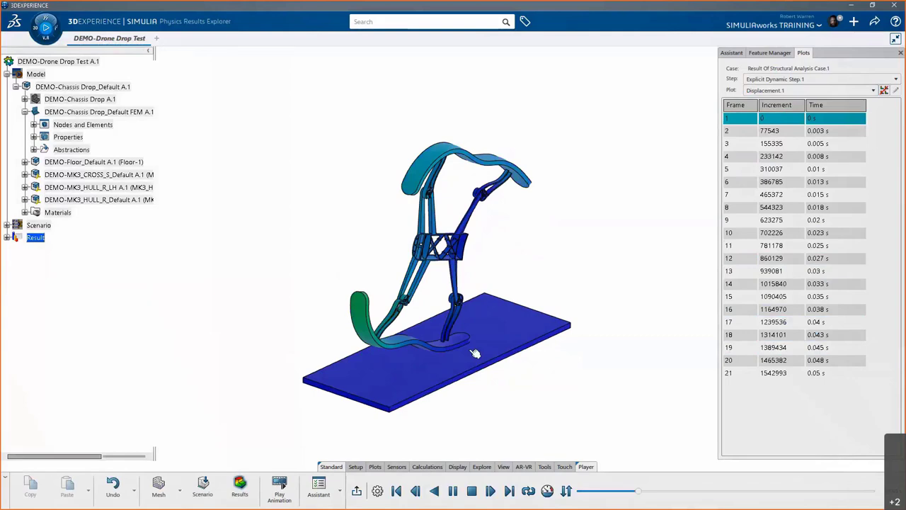
scroll(432, 365, "up", 3)
scroll(429, 364, "up", 2)
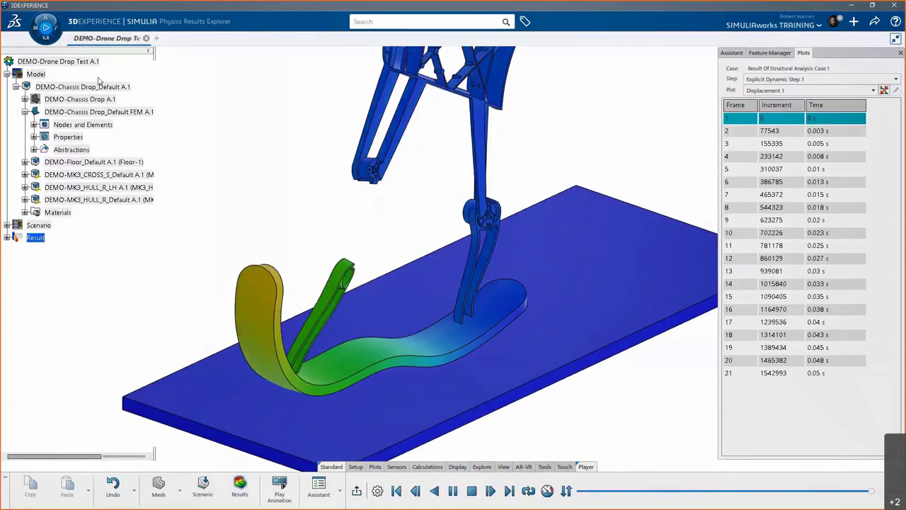
left_click(470, 490)
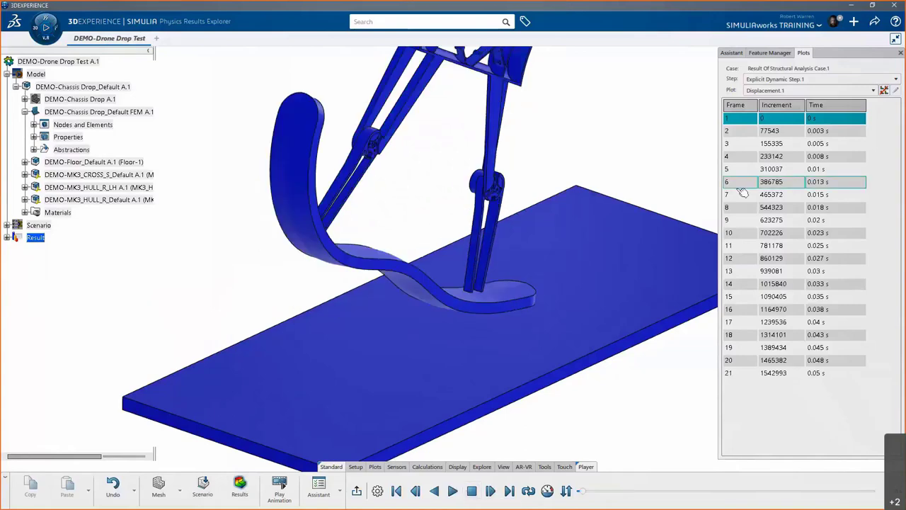
left_click(779, 91)
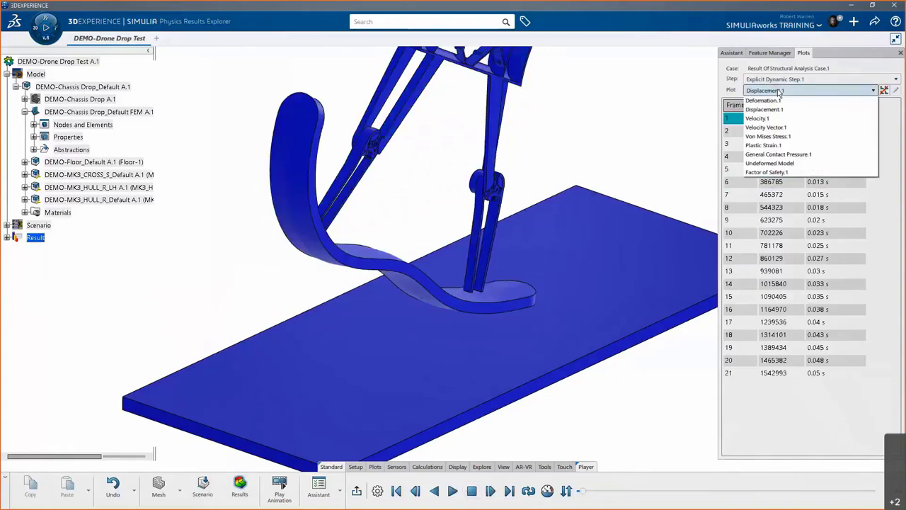
Step: Plot Von Mises Stress.1 with its legend moved to the upper left of the view
left_click(787, 136)
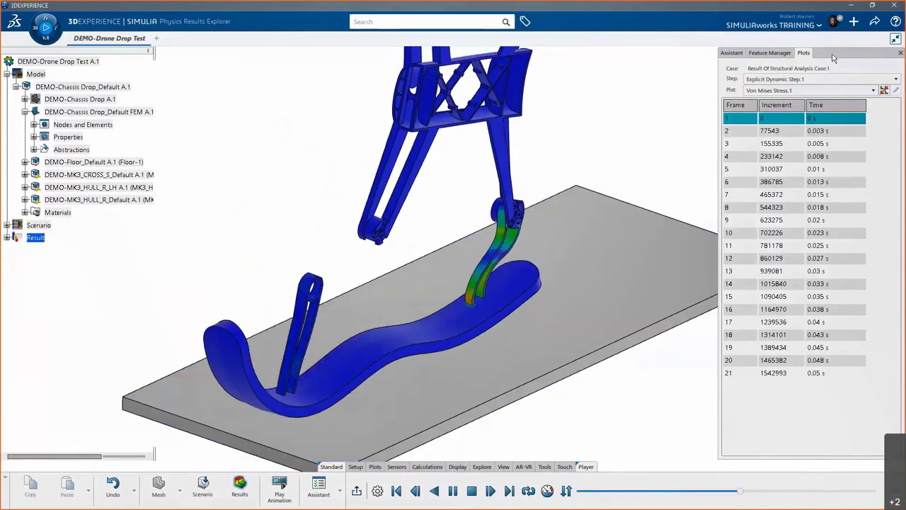
left_click_drag(830, 54, 668, 133)
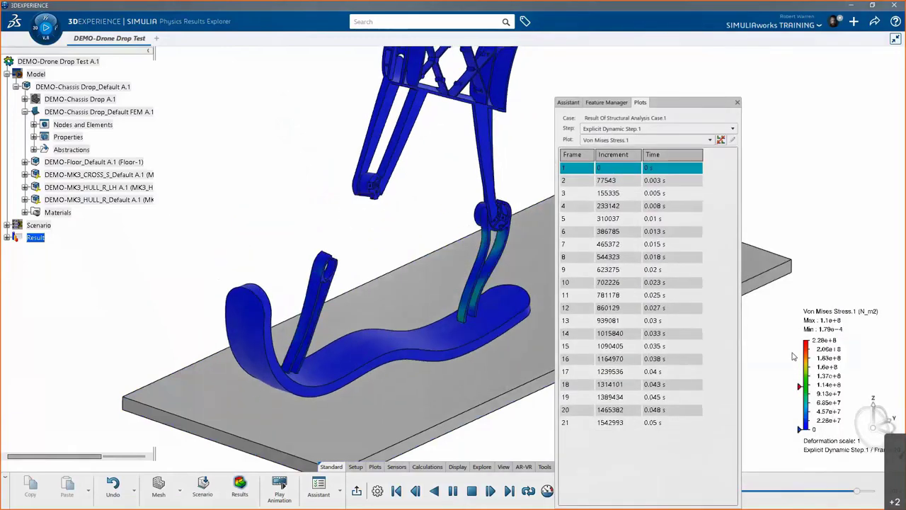
left_click_drag(806, 370, 190, 104)
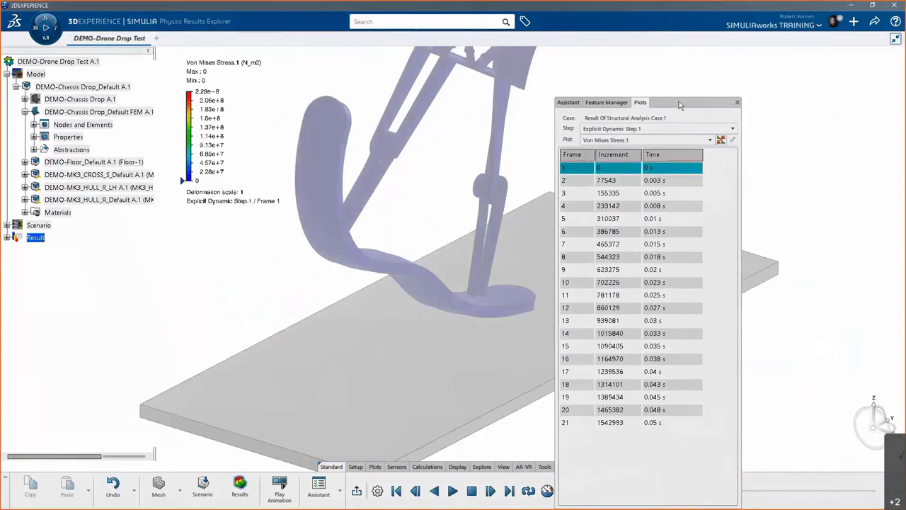
left_click_drag(678, 101, 855, 53)
Step: Play the stress animation, rewind it, and inspect stress at final frame 21
left_click(453, 491)
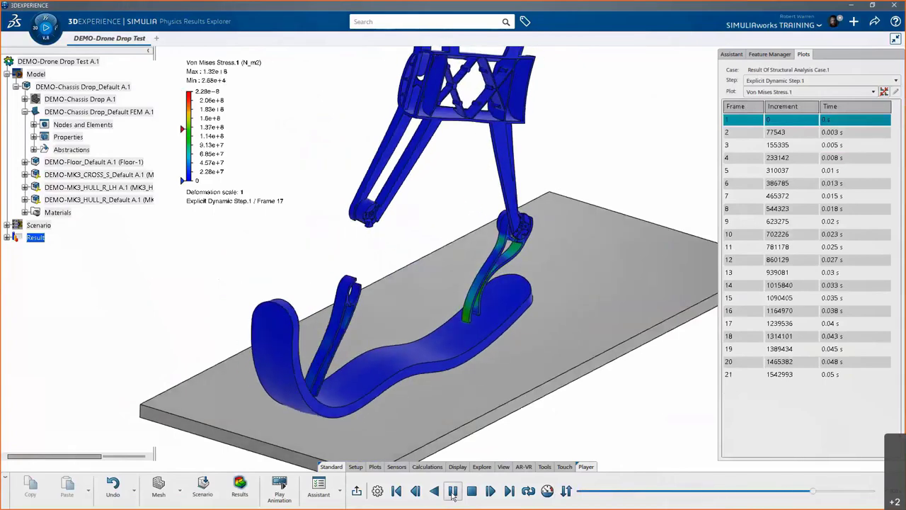
scroll(503, 241, "up", 5)
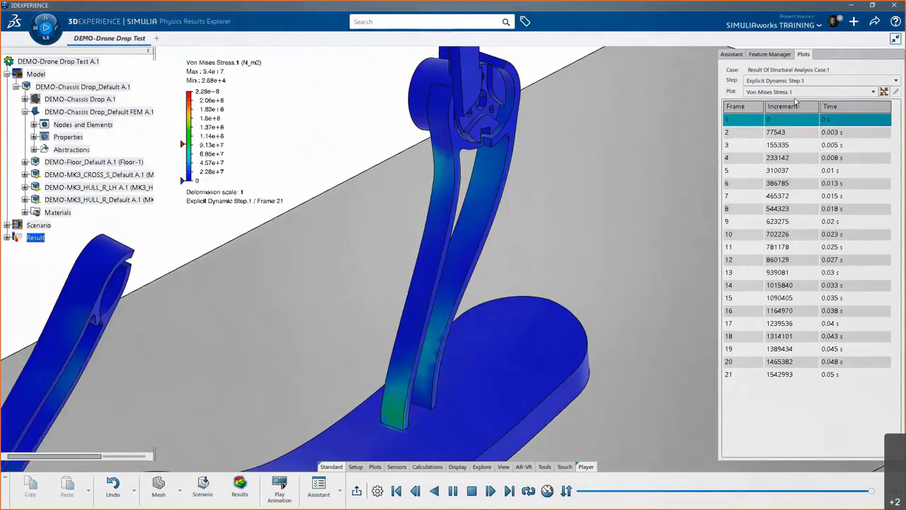
left_click(471, 491)
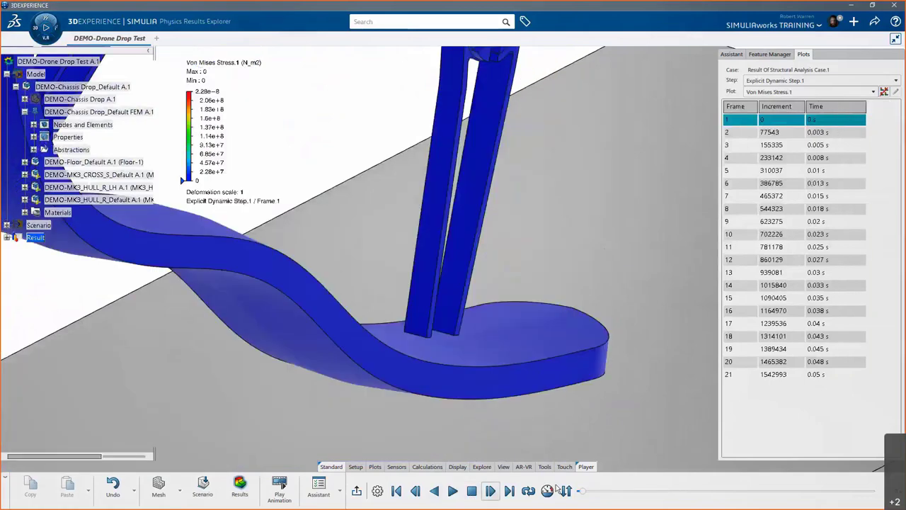
left_click(737, 374)
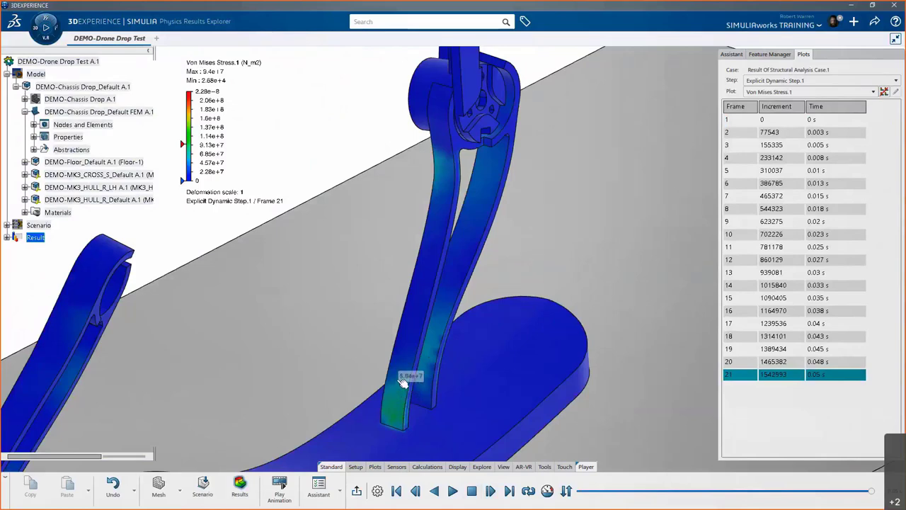
scroll(415, 333, "down", 6)
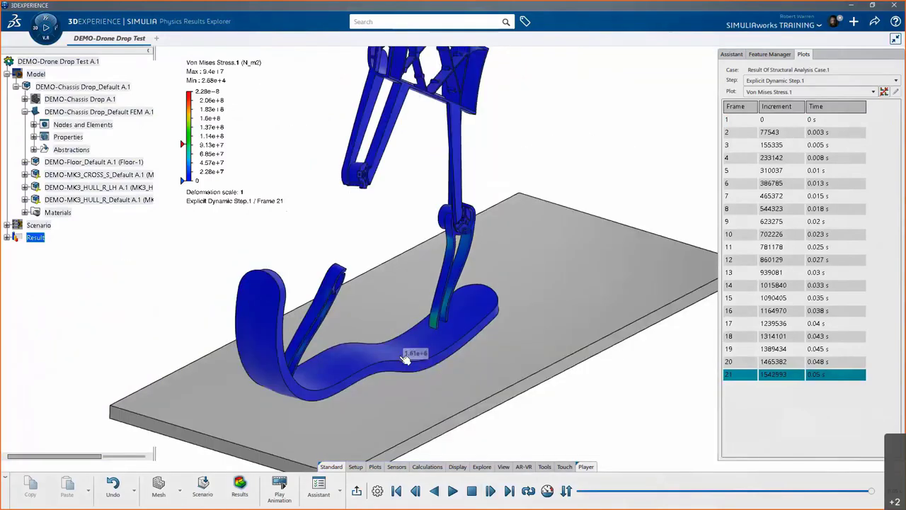
middle_click_drag(395, 339, 294, 359)
Step: Inspect frame 11 stress around the landing-gear feet, then switch to Plastic Strain.1
left_click(742, 250)
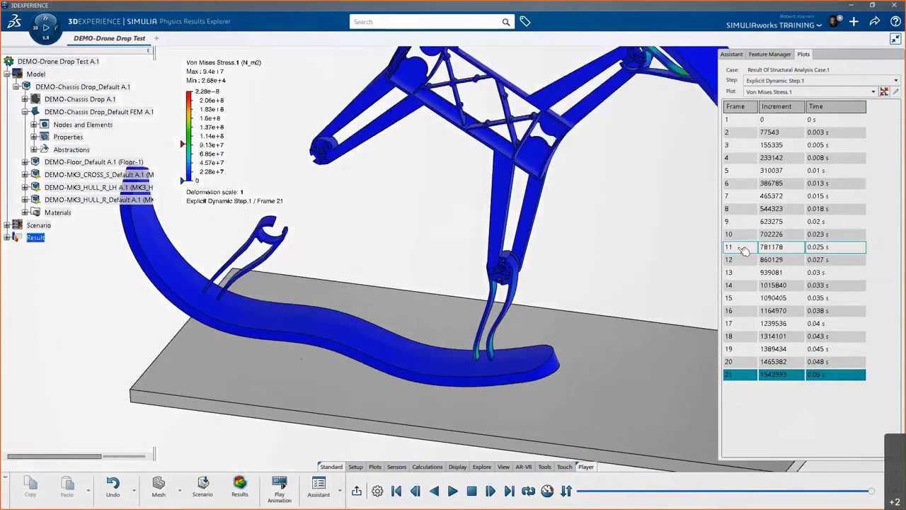
scroll(521, 341, "up", 8)
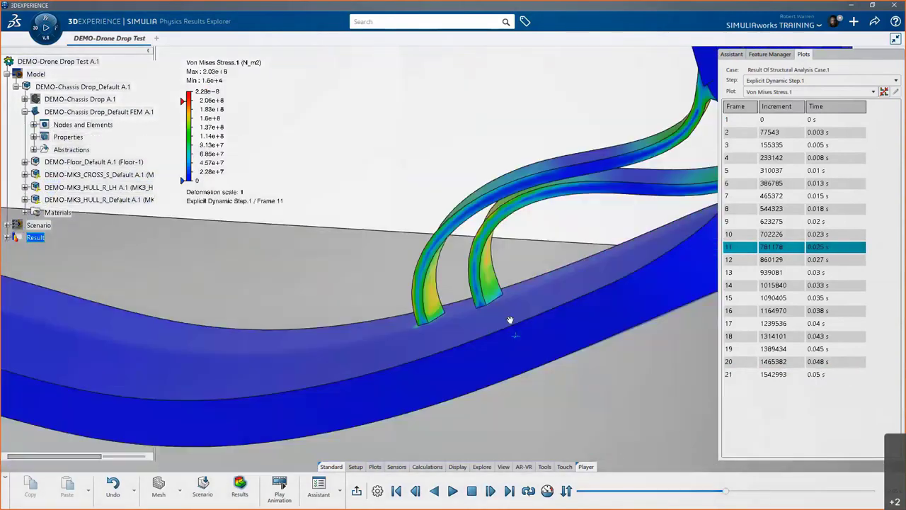
middle_click_drag(510, 320, 486, 304)
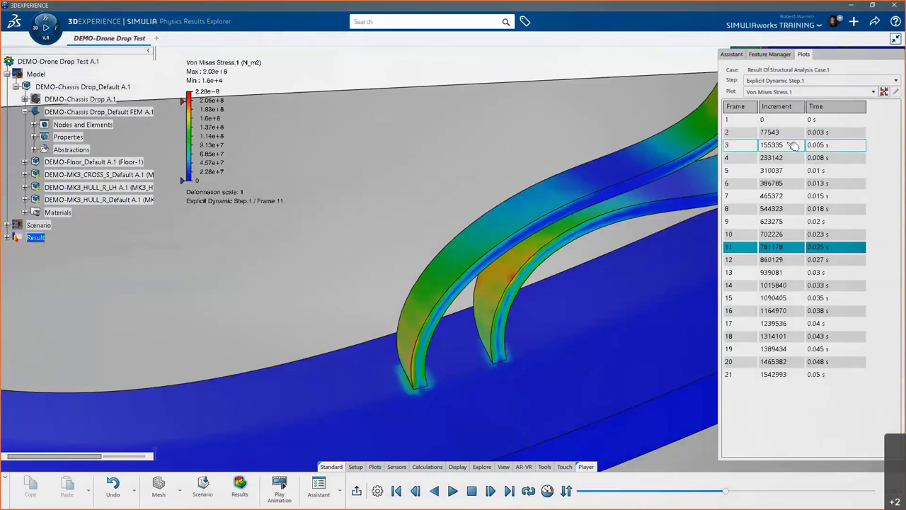
left_click(808, 92)
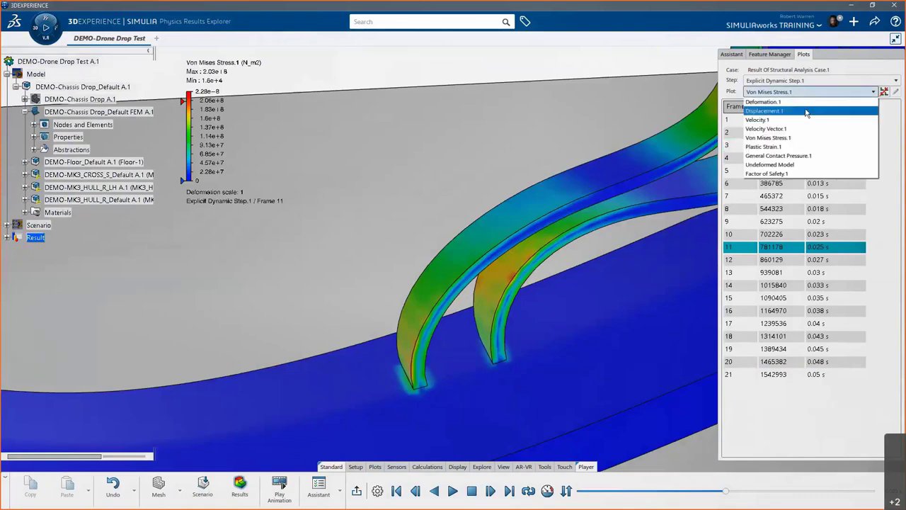
left_click(794, 146)
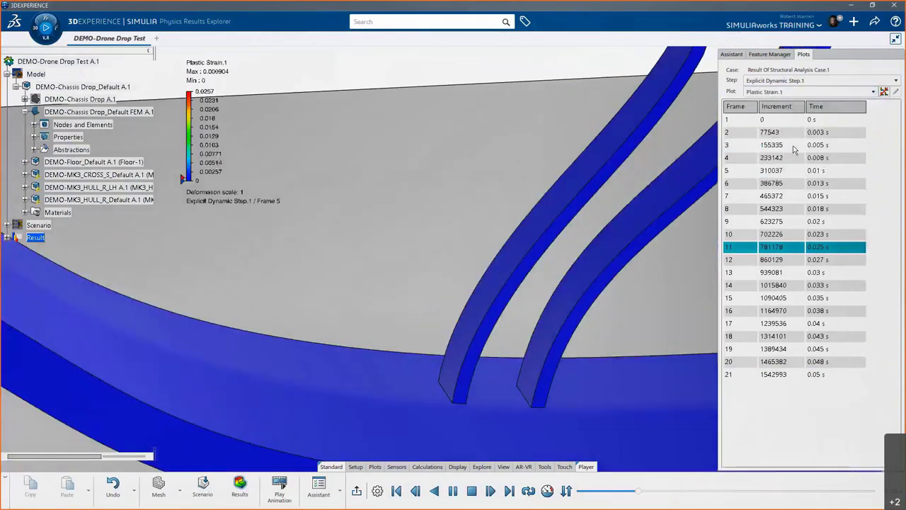
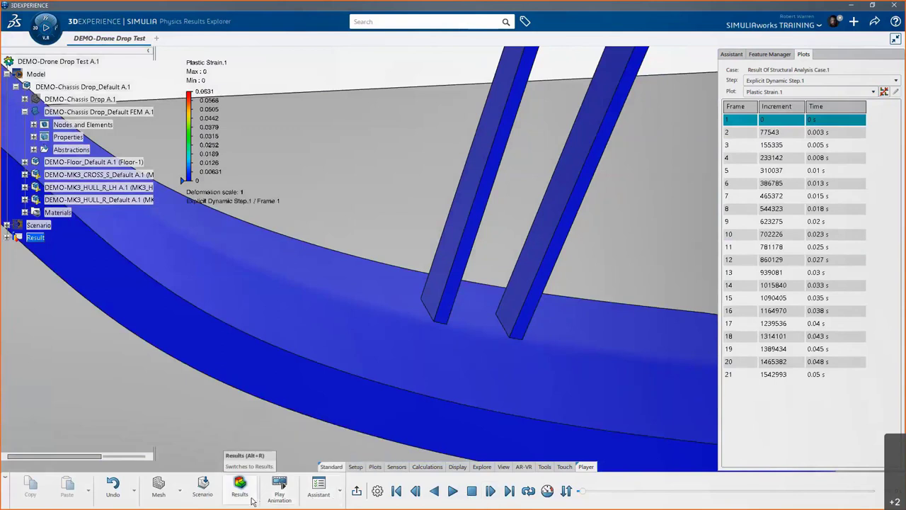
Step: Show the Factor of Safety.1 result at frame 19 of the drop
left_click(376, 467)
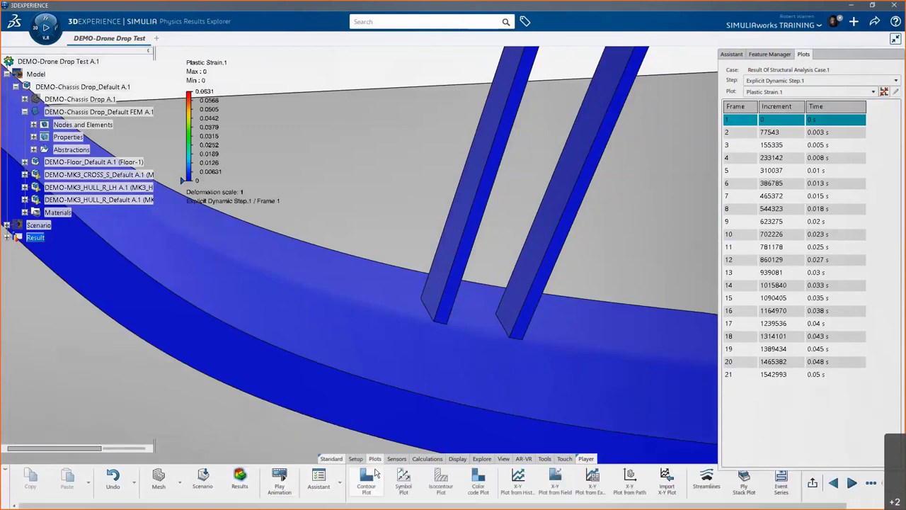
left_click(741, 351)
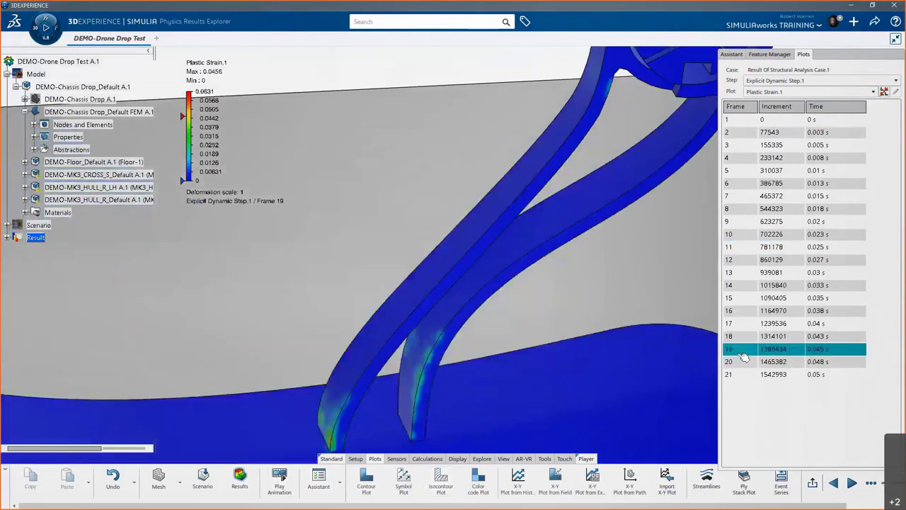
left_click(793, 93)
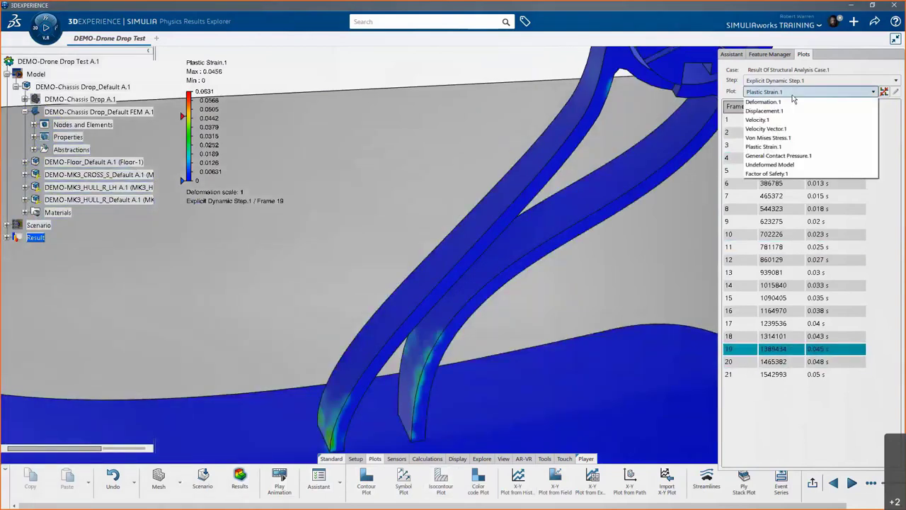
left_click(778, 174)
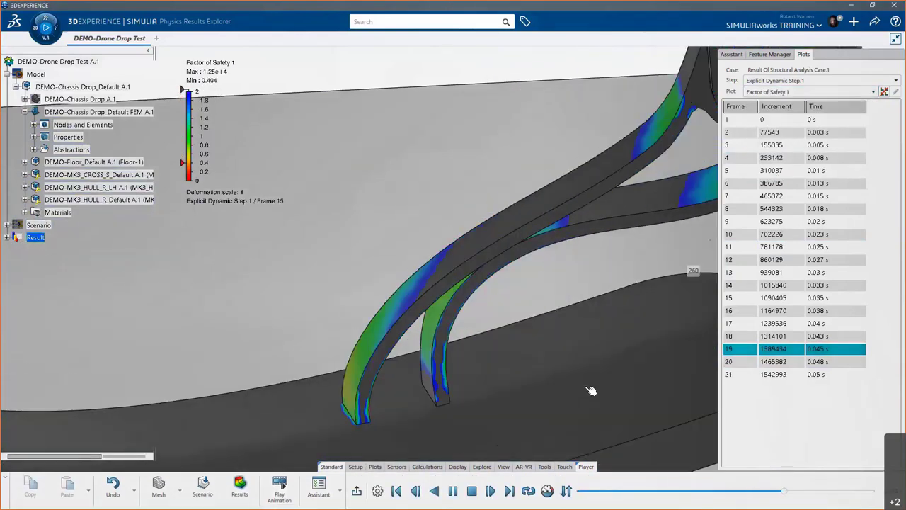
Step: Stop the animation, jump to final frame 21 (0.05 s) and frame the whole drone
left_click(472, 490)
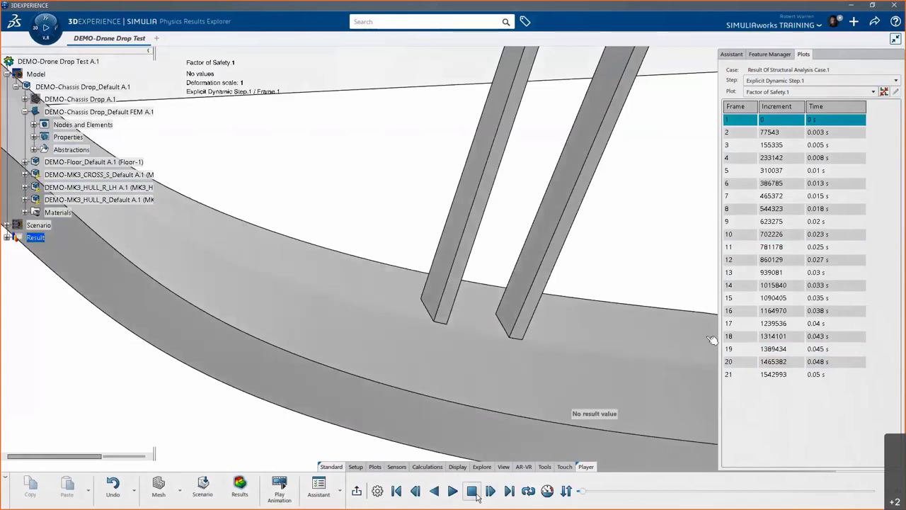
left_click(736, 374)
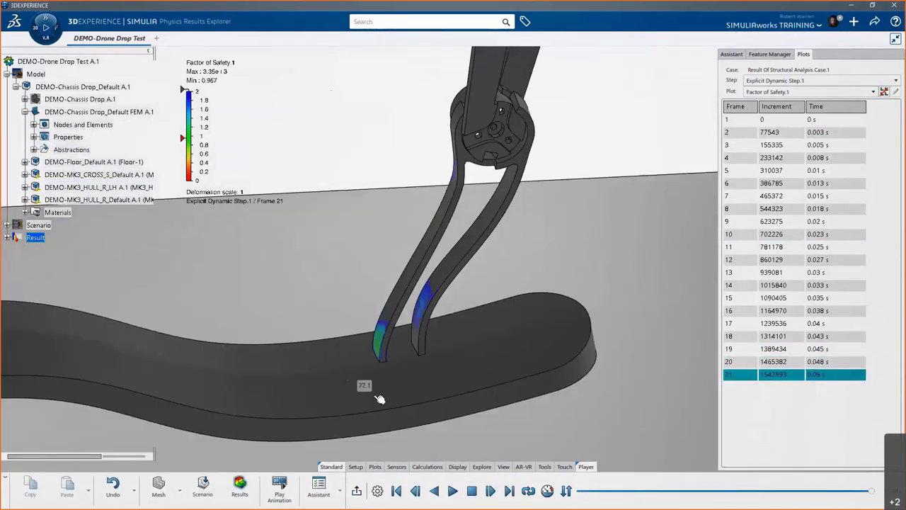
middle_click_drag(379, 399, 428, 301)
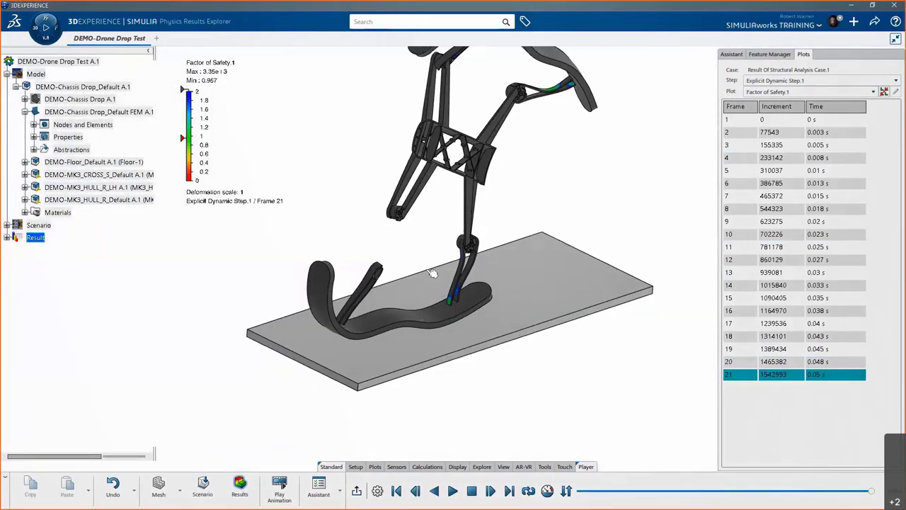
scroll(426, 269, "up", 3)
scroll(425, 269, "up", 2)
scroll(497, 322, "up", 4)
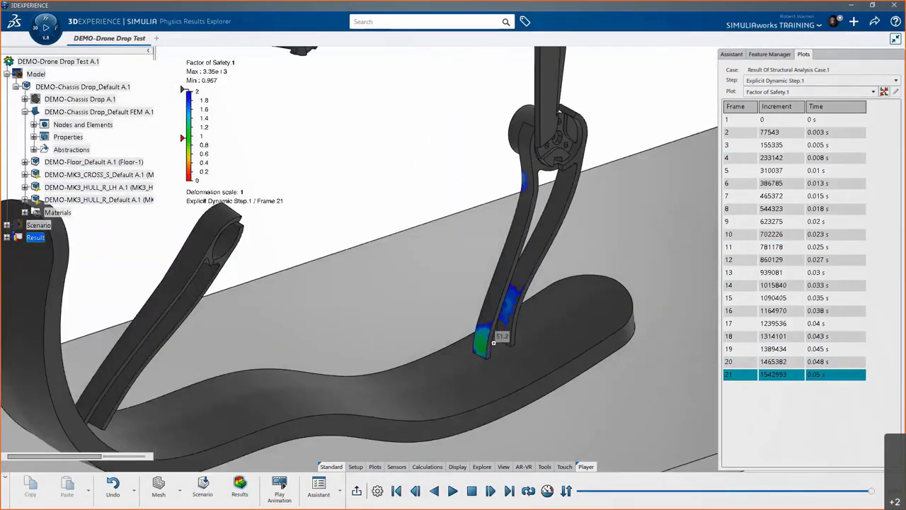
scroll(501, 329, "down", 1)
scroll(500, 330, "down", 5)
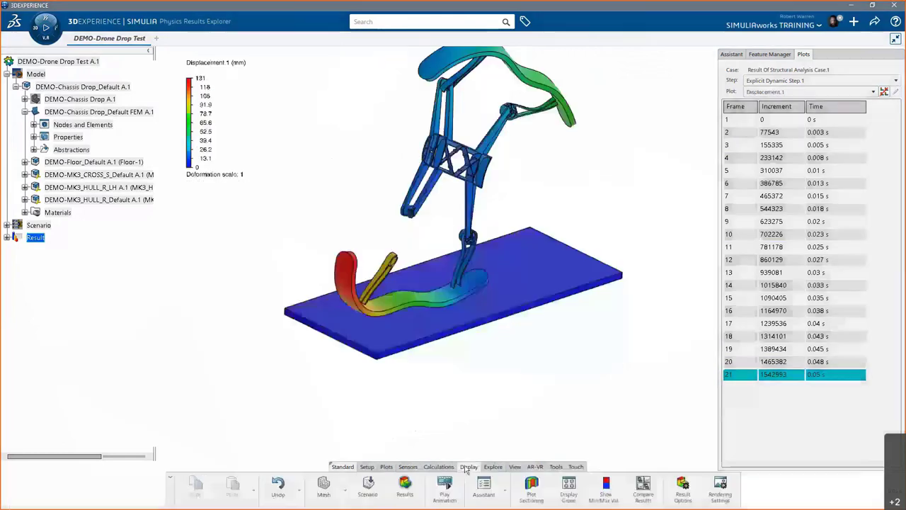
left_click(532, 487)
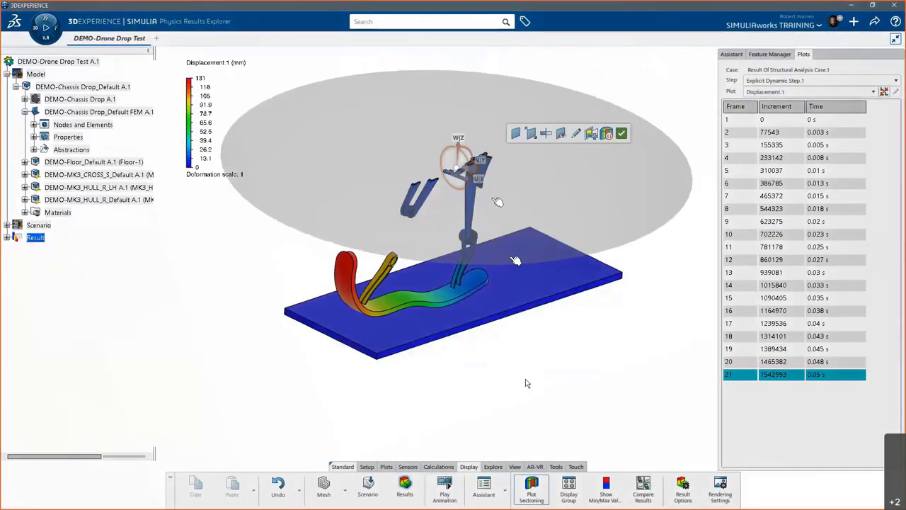
left_click_drag(458, 163, 523, 139)
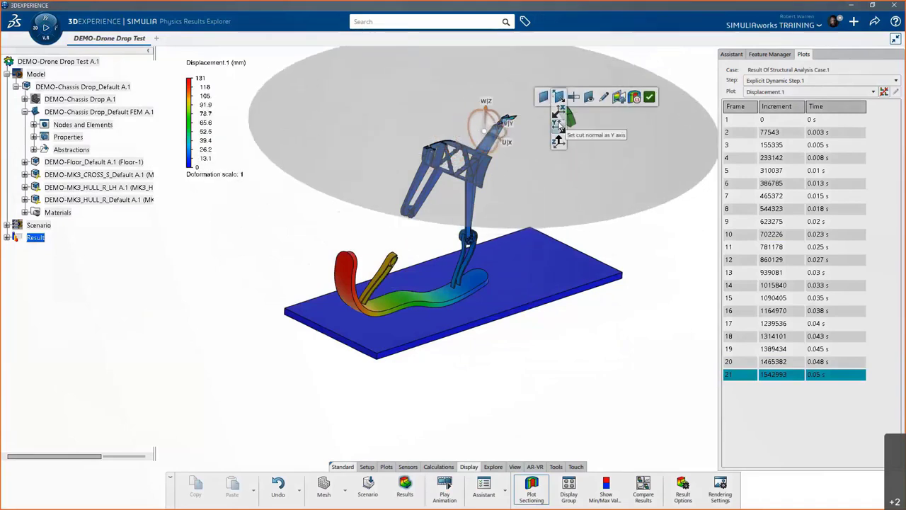
left_click(558, 125)
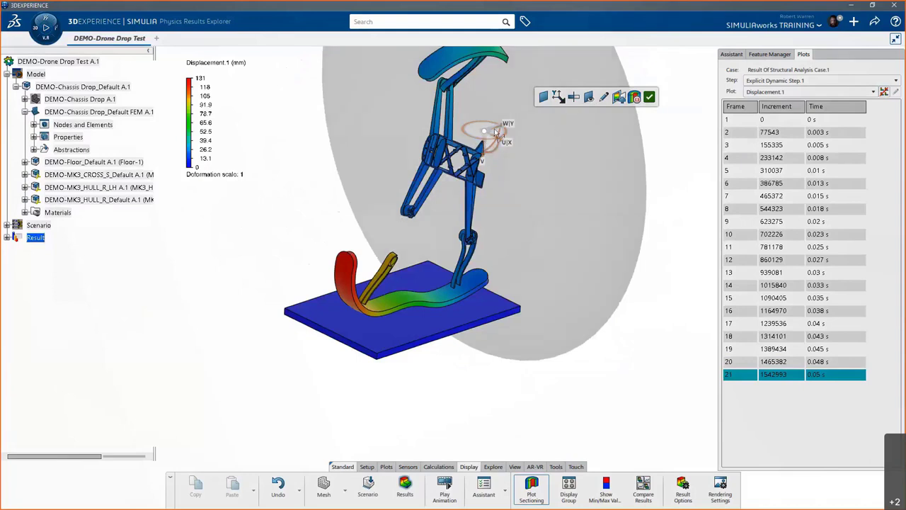
left_click_drag(494, 128, 561, 130)
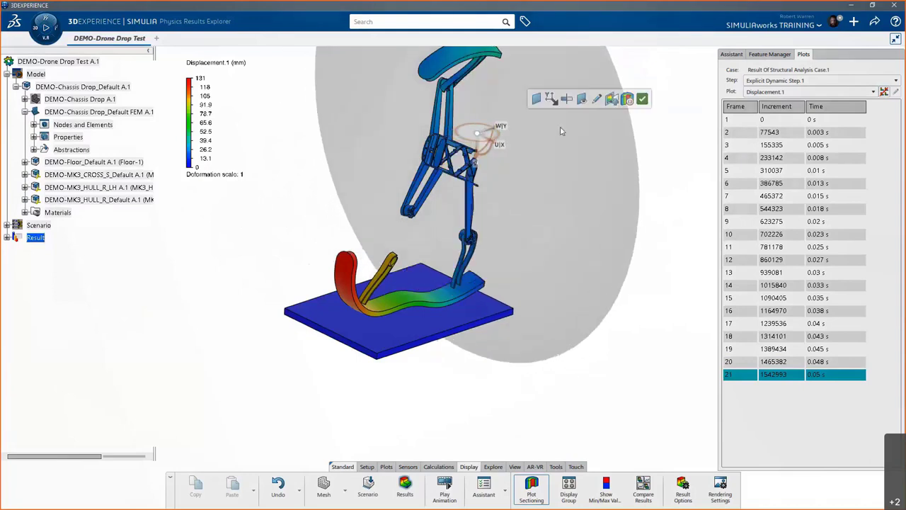
left_click(642, 99)
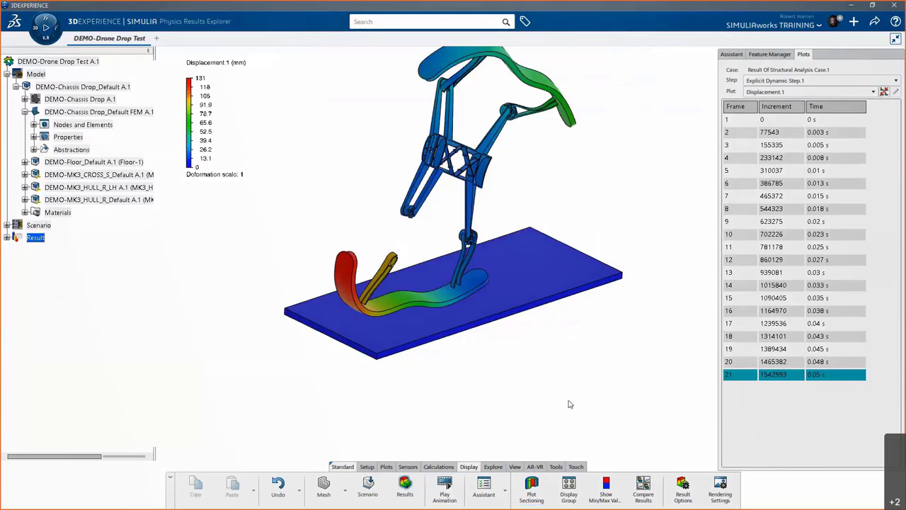
Step: Turn on global min/max displacement values and bring up the X-Y Plot from Field settings
left_click(605, 490)
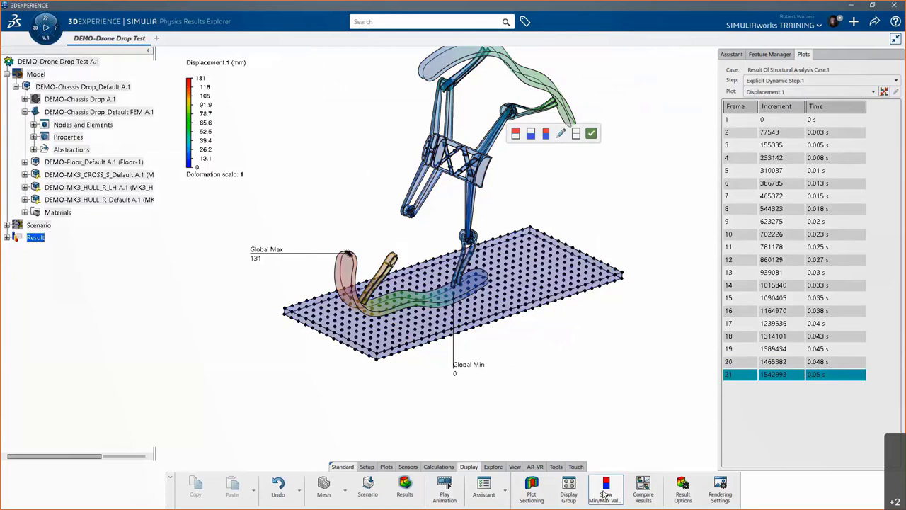
left_click(606, 494)
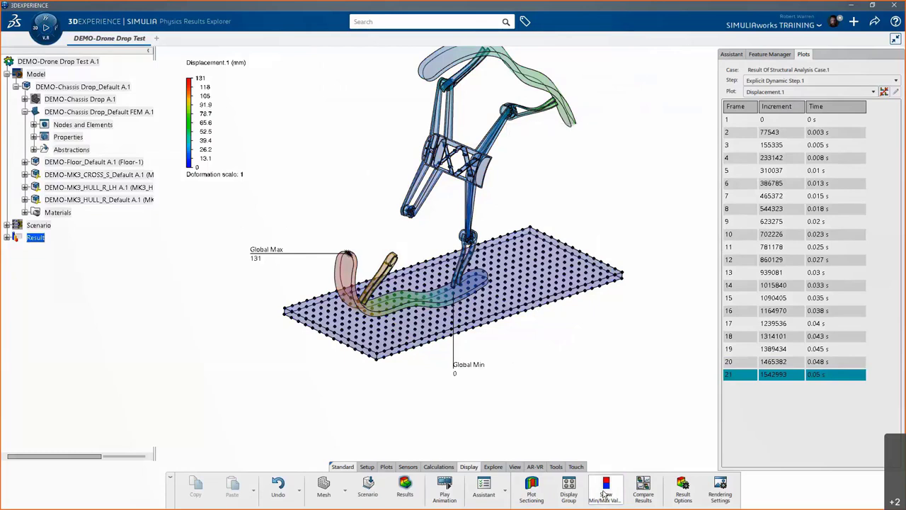
left_click(605, 493)
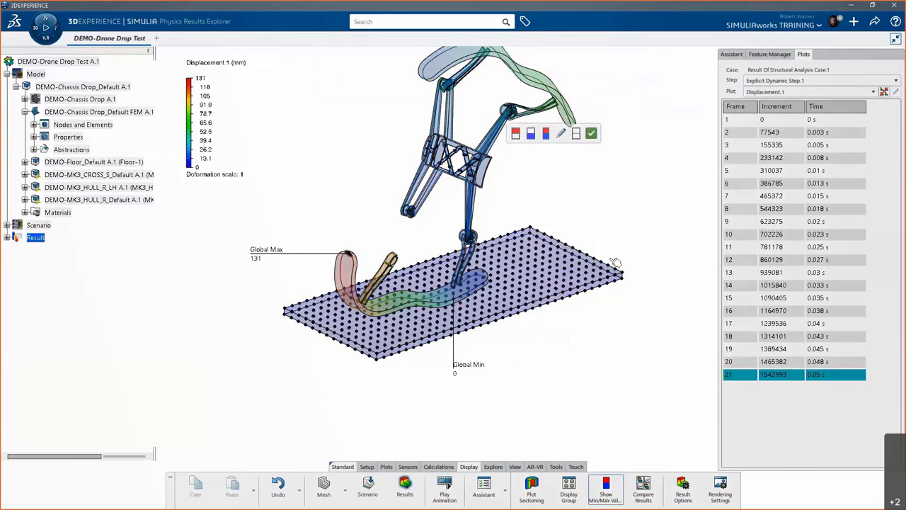
left_click(576, 136)
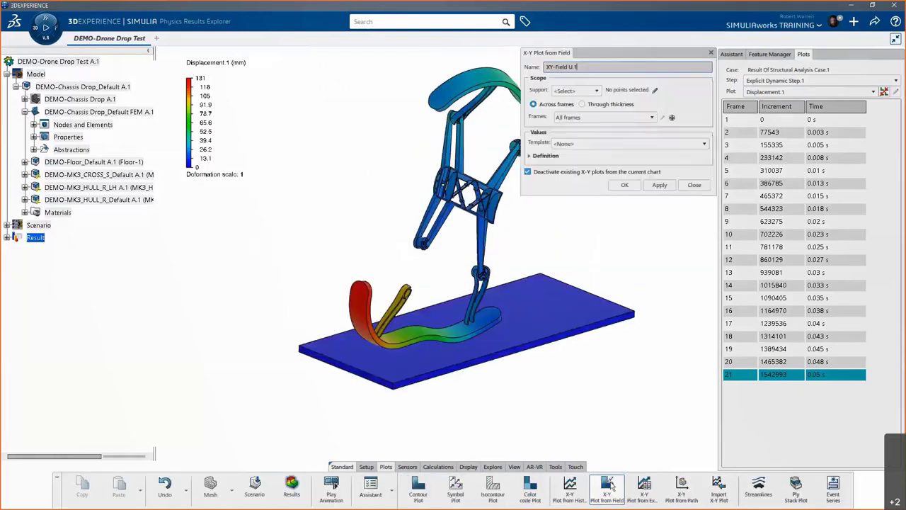
Step: Plot Reaction Force over all frames for the Fixed Displacement1 node set
left_click(597, 92)
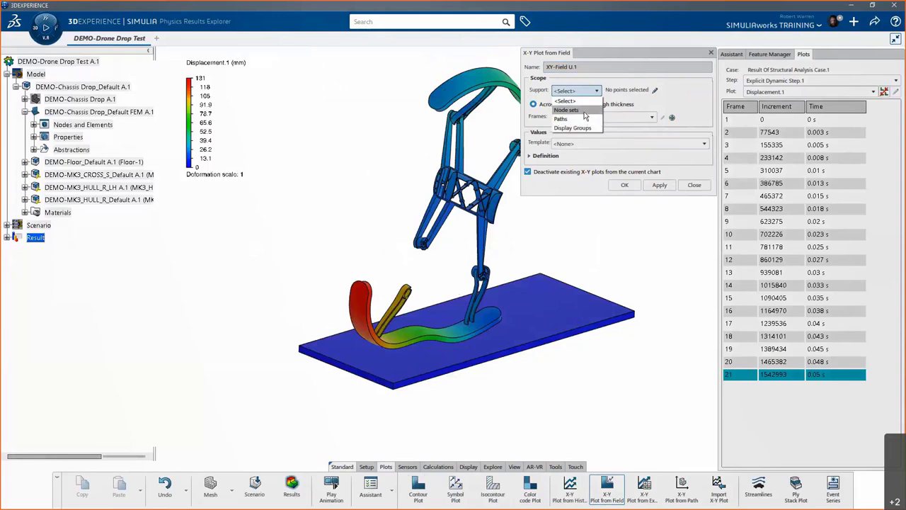
left_click(585, 116)
left_click(690, 92)
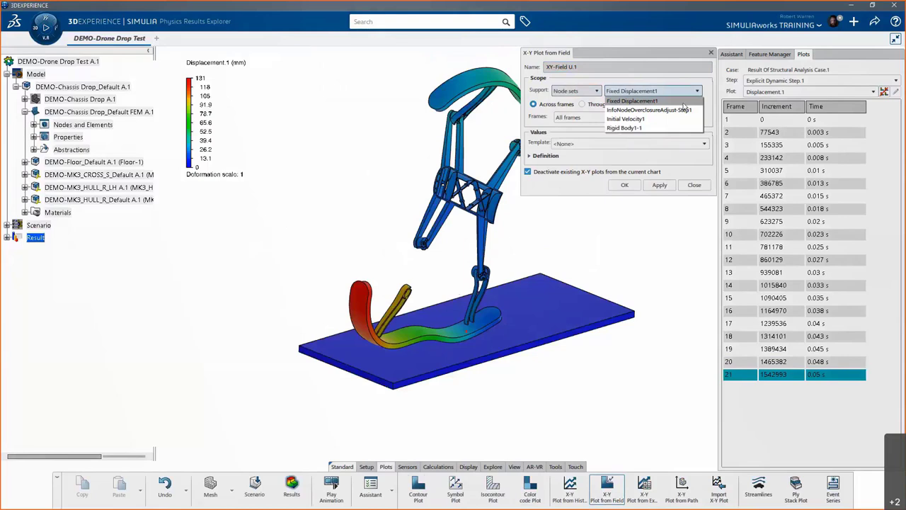
left_click(682, 102)
left_click(653, 117)
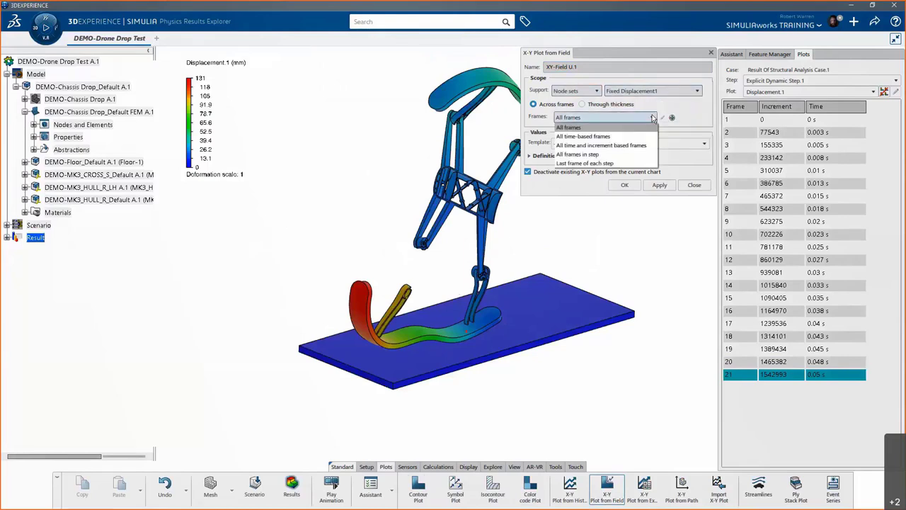
left_click(653, 119)
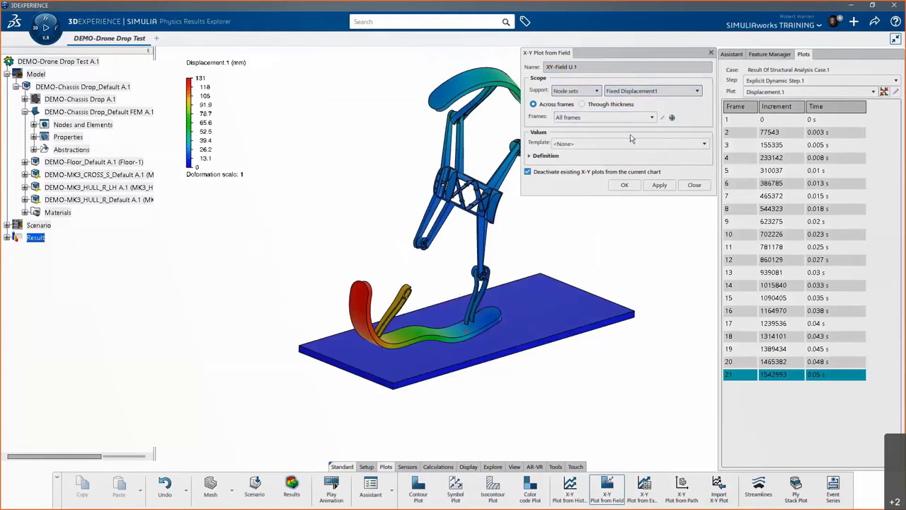
left_click(631, 143)
left_click(612, 226)
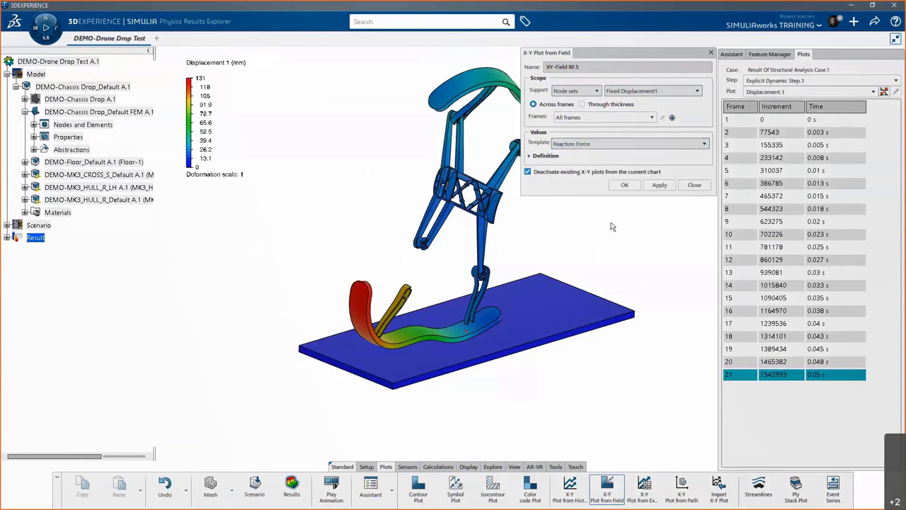
left_click(656, 186)
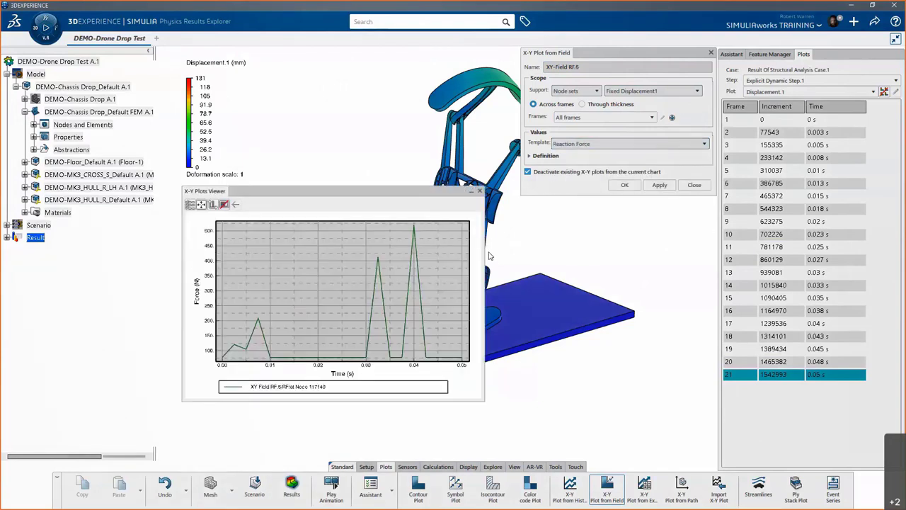
left_click_drag(485, 255, 624, 249)
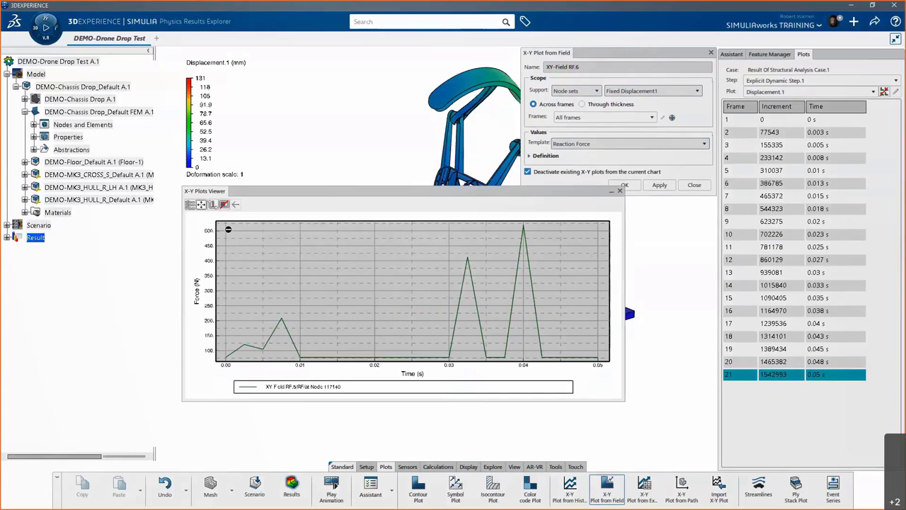
left_click(621, 192)
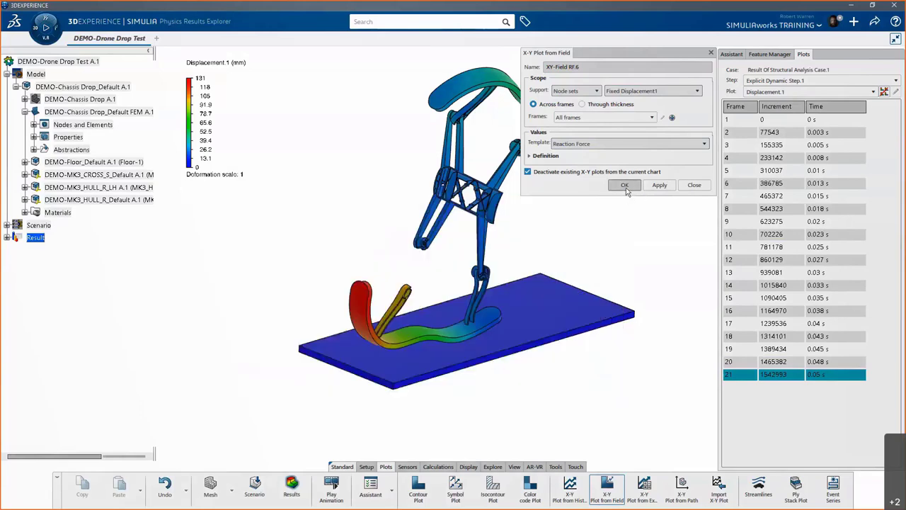
left_click(625, 187)
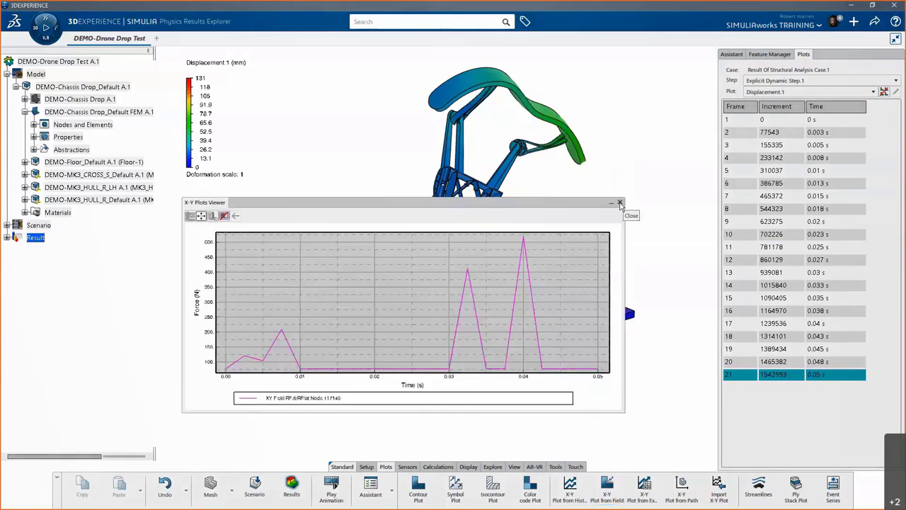
Step: Close the reaction force X-Y Plots Viewer window
left_click(621, 203)
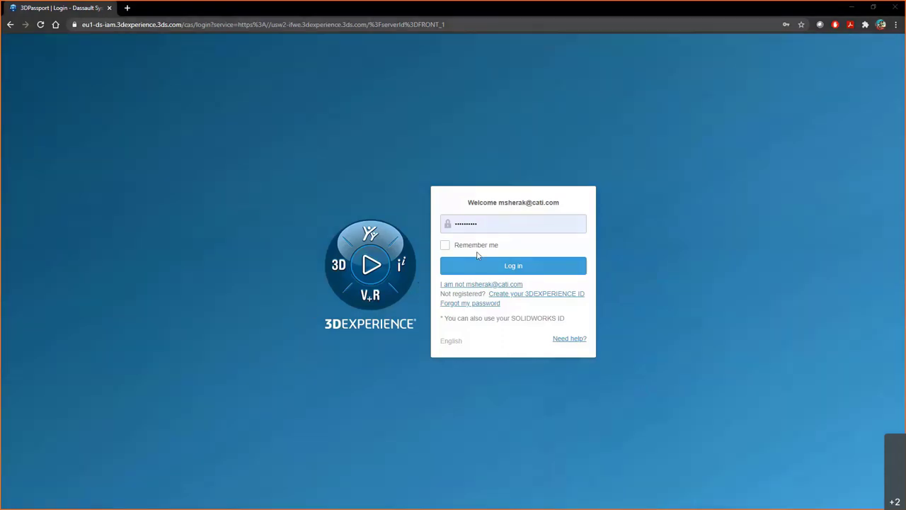
Step: Log in to 3DEXPERIENCE and dismiss the Webinar Dashboard welcome dialog
left_click(479, 263)
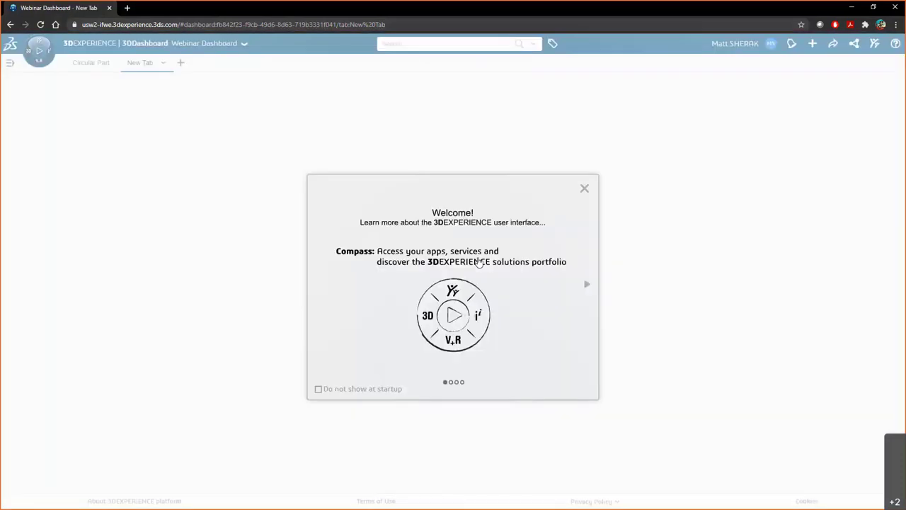
left_click(585, 190)
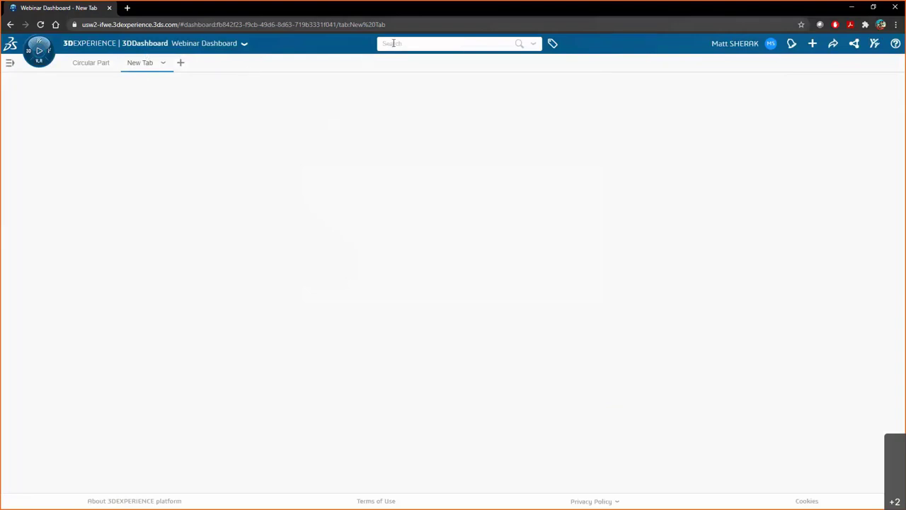
Step: Search for 'Drop Test' and bring up actions for the DEMO-Drone Drop Test result
left_click(394, 44)
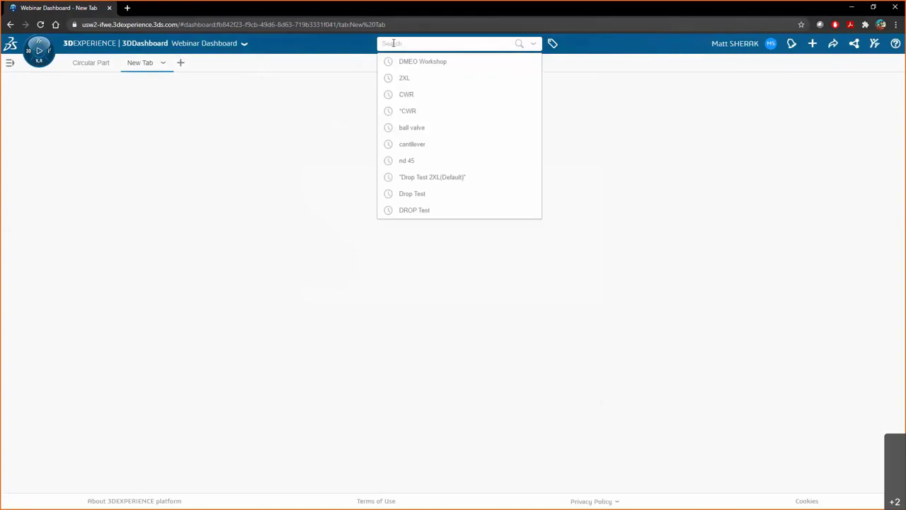
type("Drop")
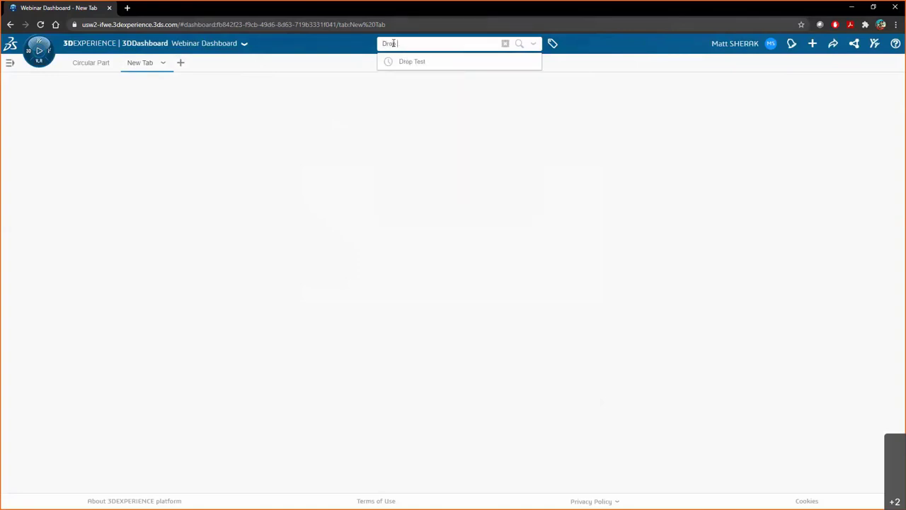
type(" Test")
key("Return")
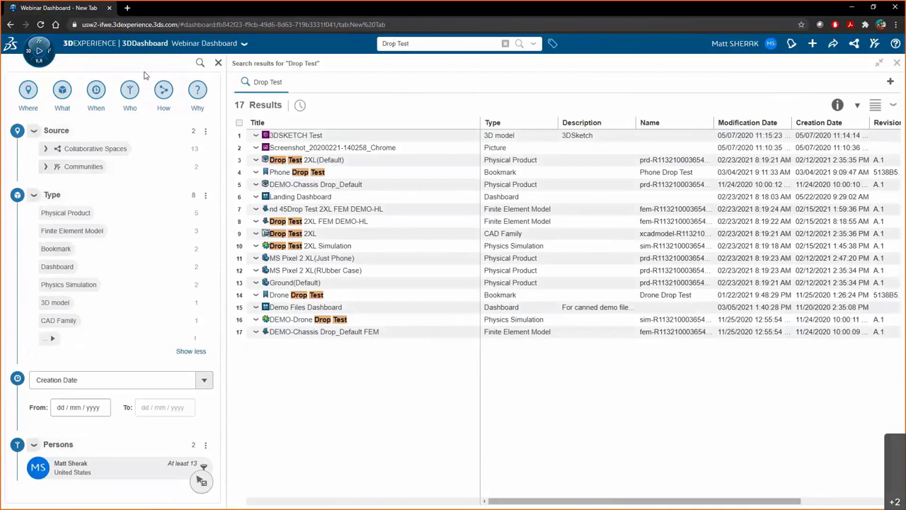
left_click(256, 321)
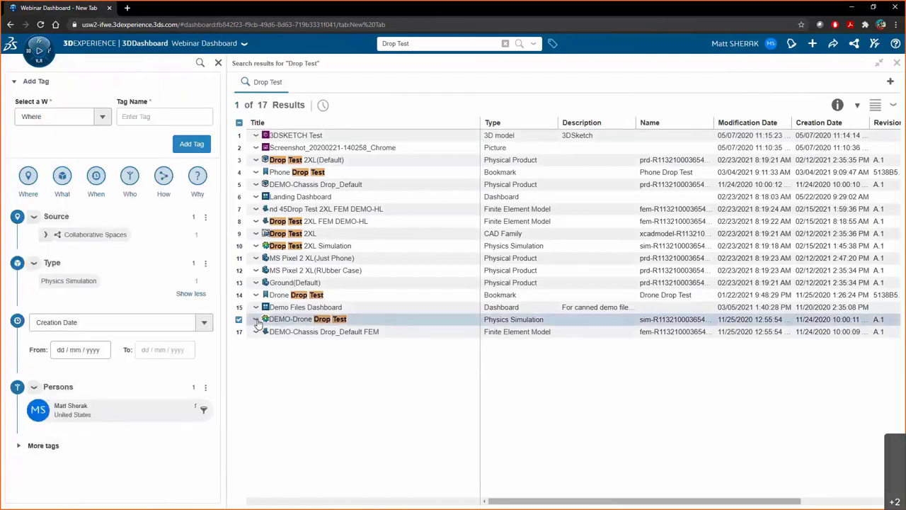
left_click(257, 321)
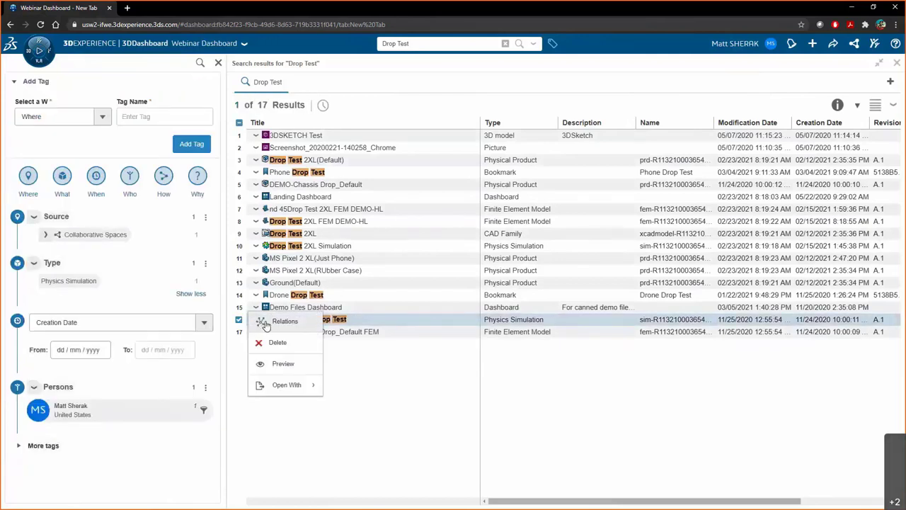
Step: Graph DEMO-Drone Drop Test's relations and expand its chassis and child part nodes
left_click(265, 323)
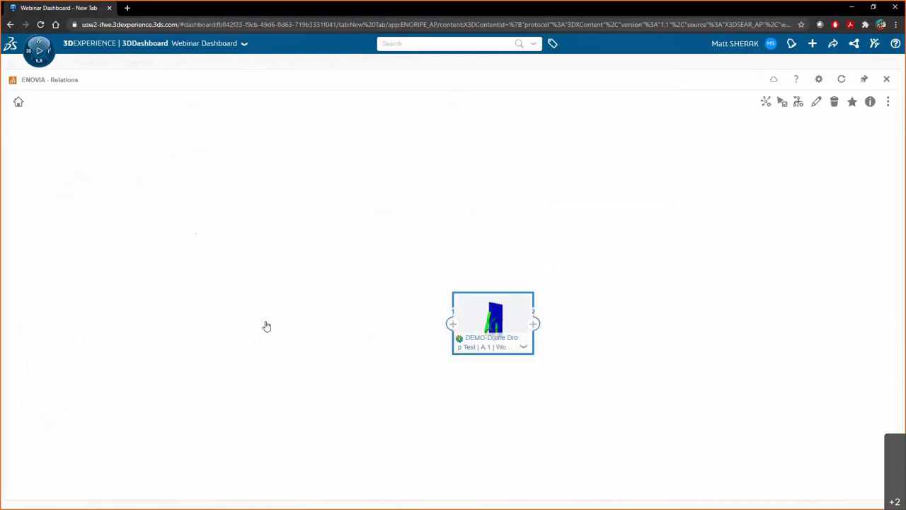
mouse_move(534, 326)
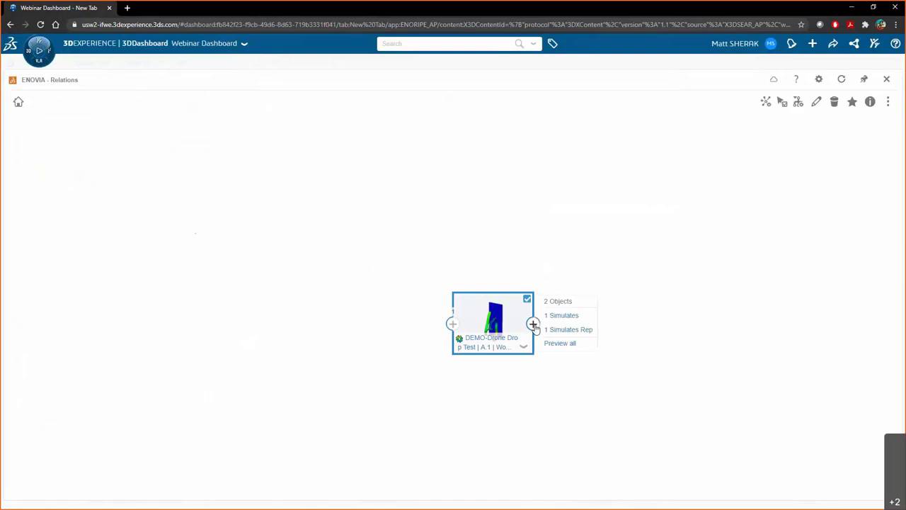
mouse_move(455, 328)
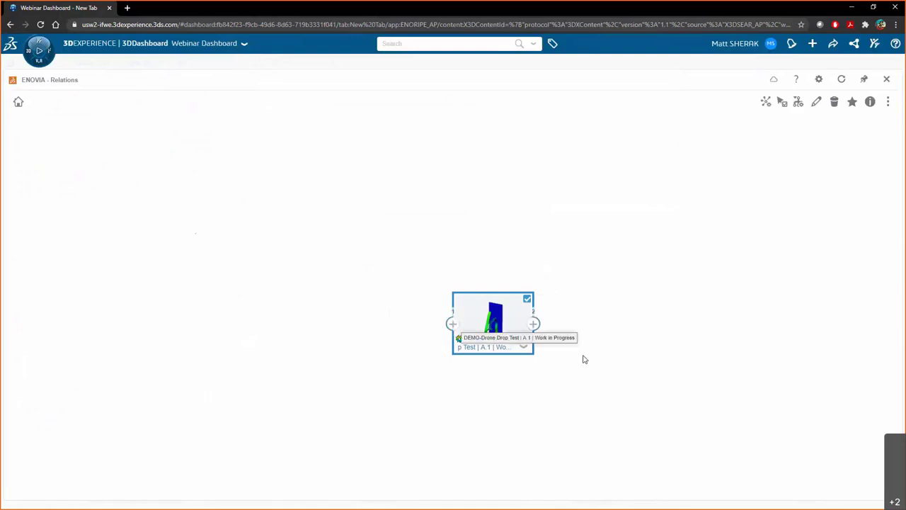
left_click(533, 323)
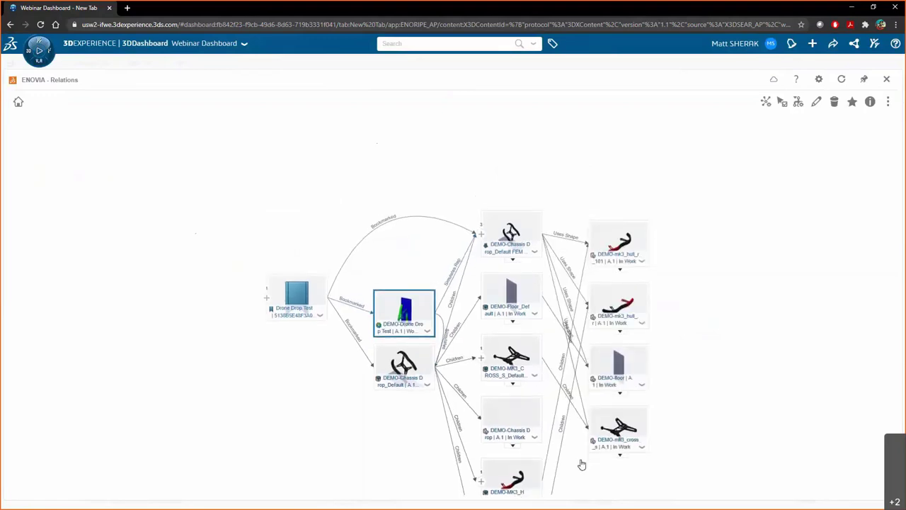
left_click_drag(580, 465, 541, 388)
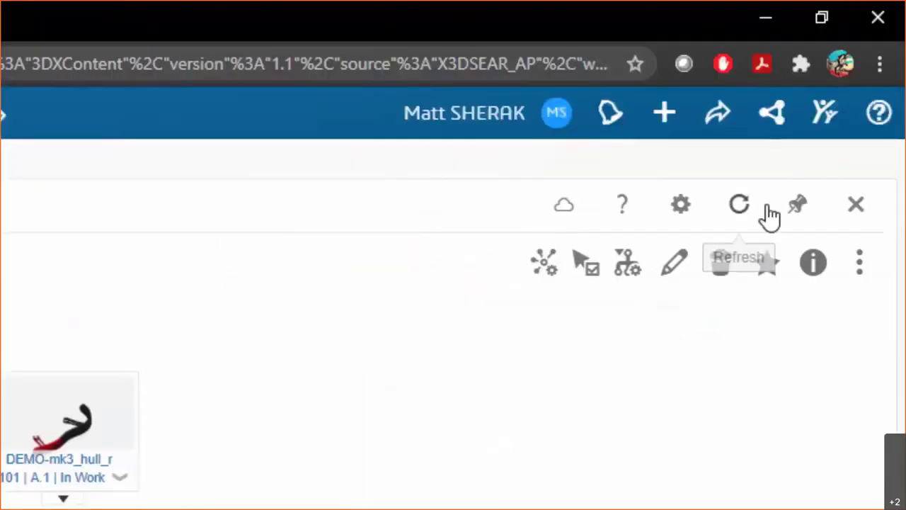
Step: Add the Relations widget to New Tab and rename the tab 'Drone Drop Test'
left_click(796, 205)
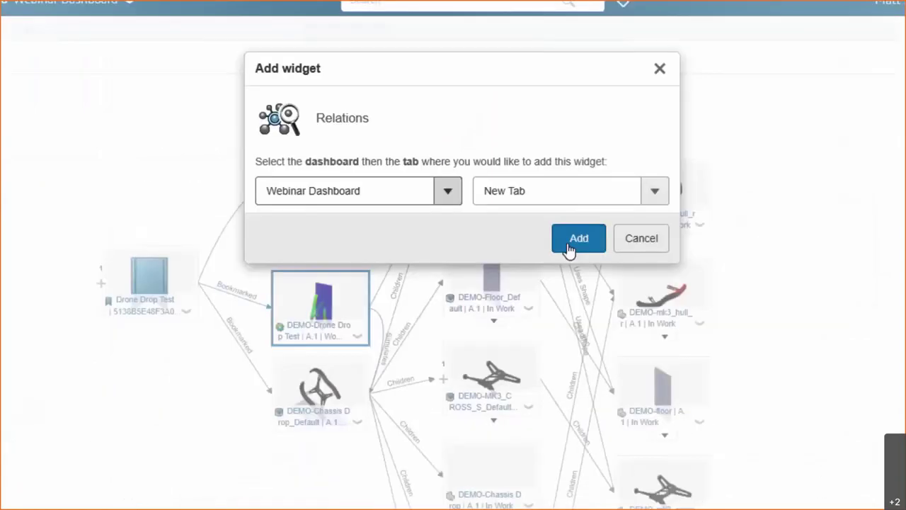
left_click(667, 313)
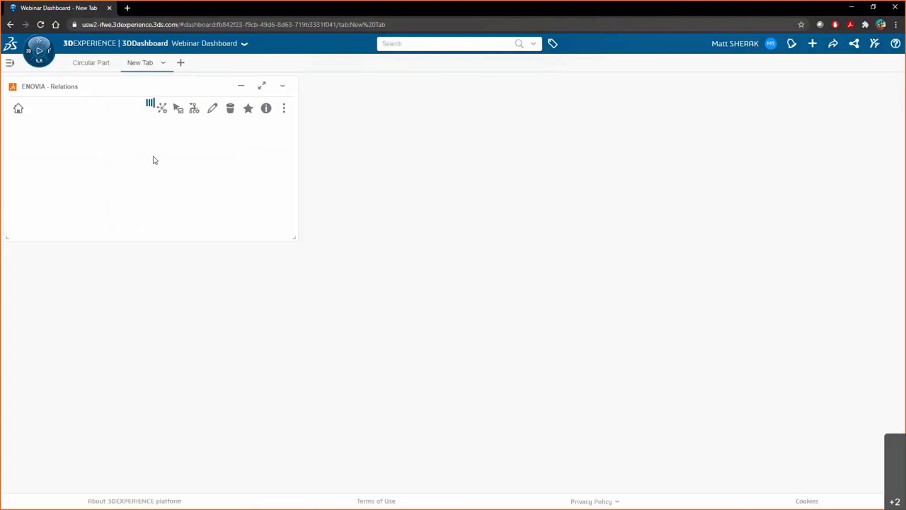
left_click(163, 64)
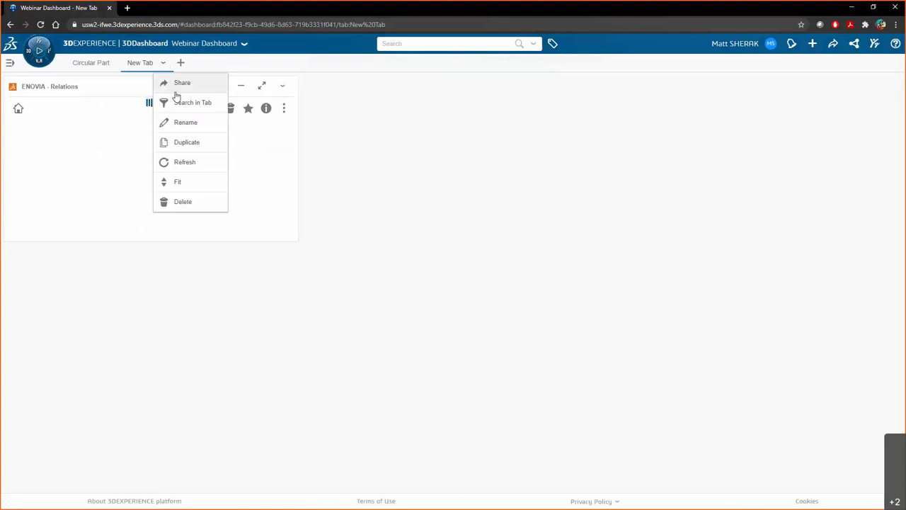
left_click(185, 124)
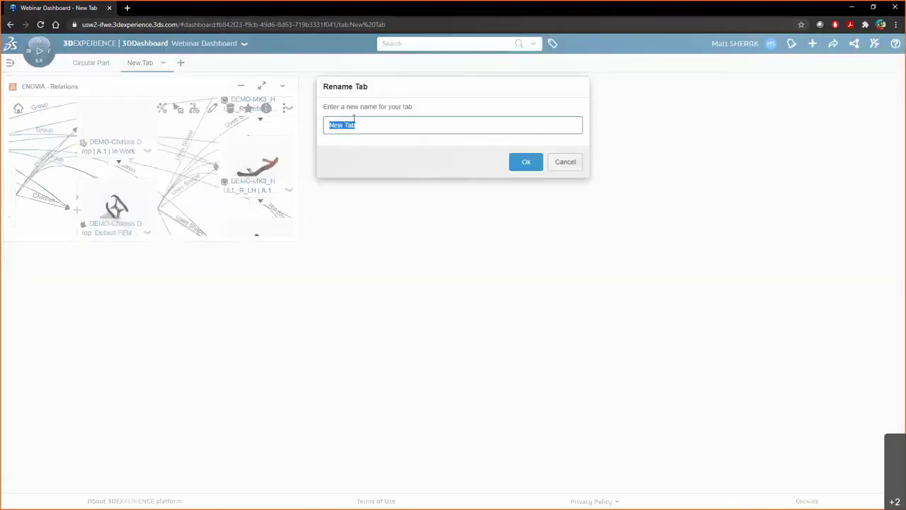
type("Drone Drop Test")
left_click(527, 167)
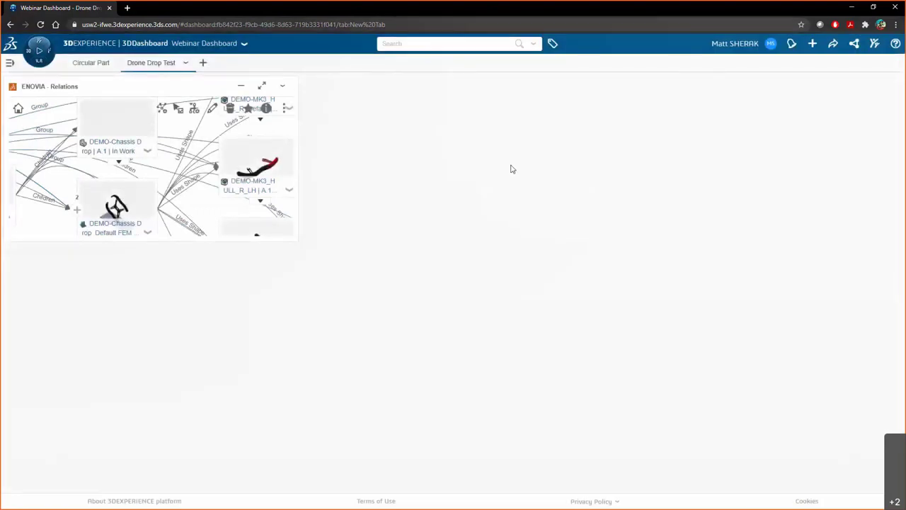
Step: Drag the 3DPlay app from My Apps onto the tab beside the Relations widget
left_click(35, 62)
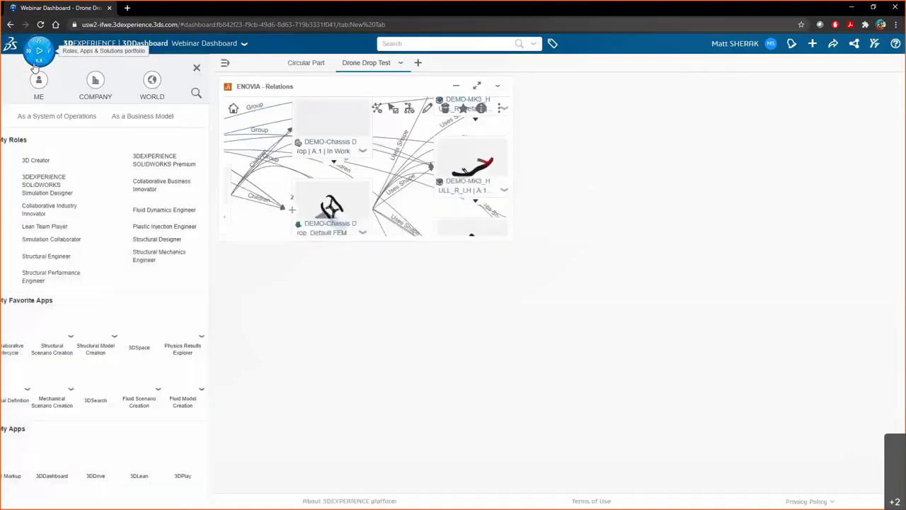
scroll(117, 325, "down", 4)
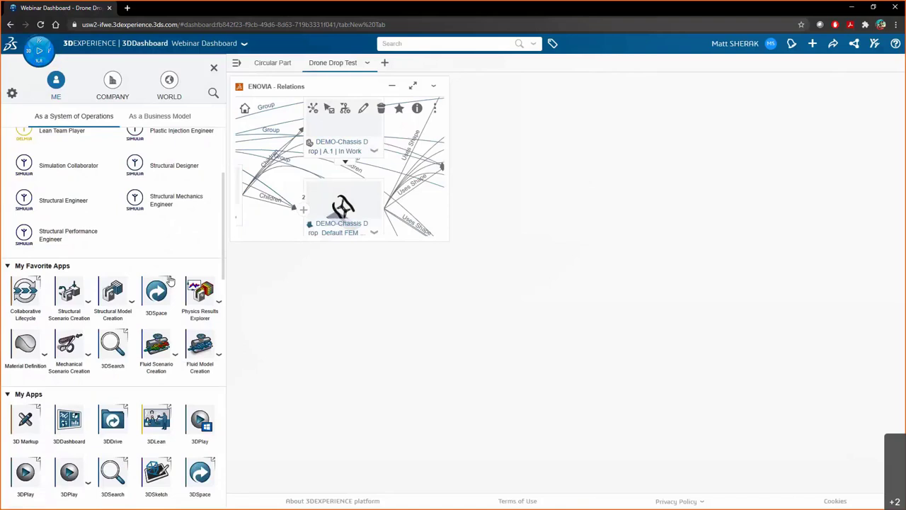
scroll(170, 281, "down", 3)
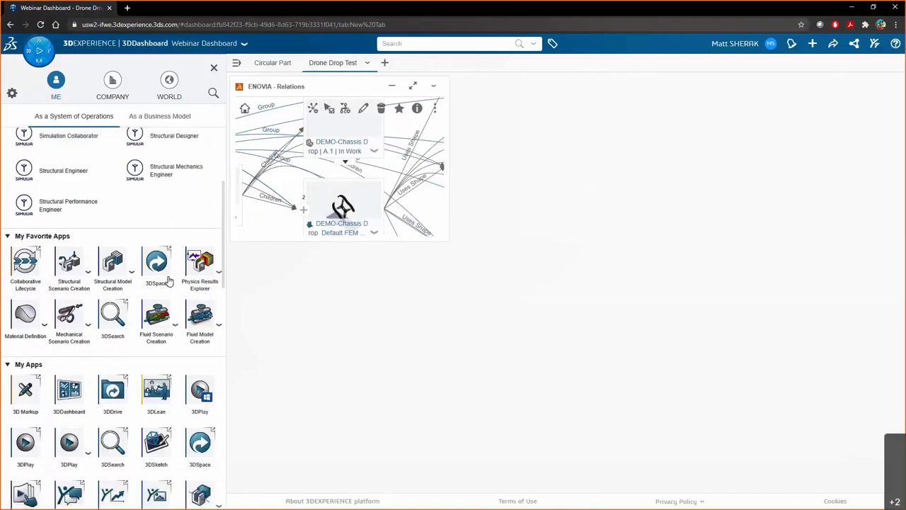
scroll(153, 285, "down", 2)
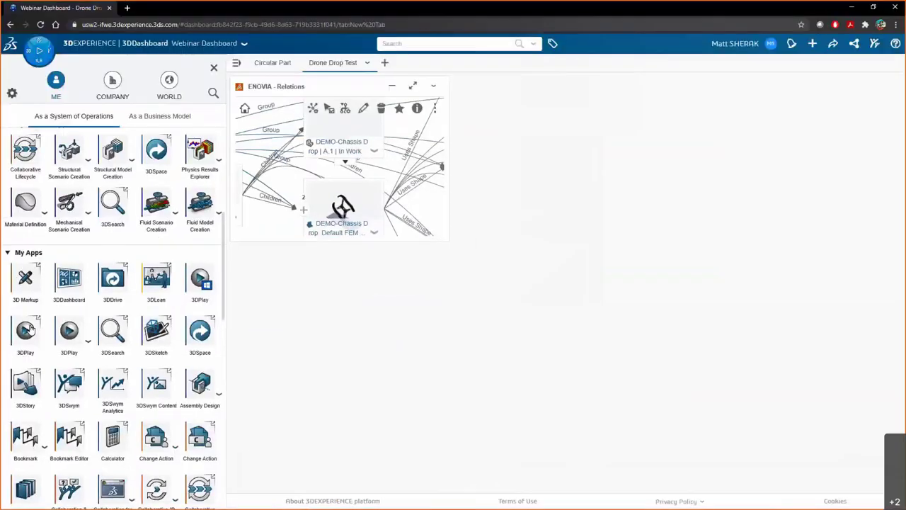
left_click_drag(58, 99, 905, 0)
left_click_drag(429, 232, 544, 212)
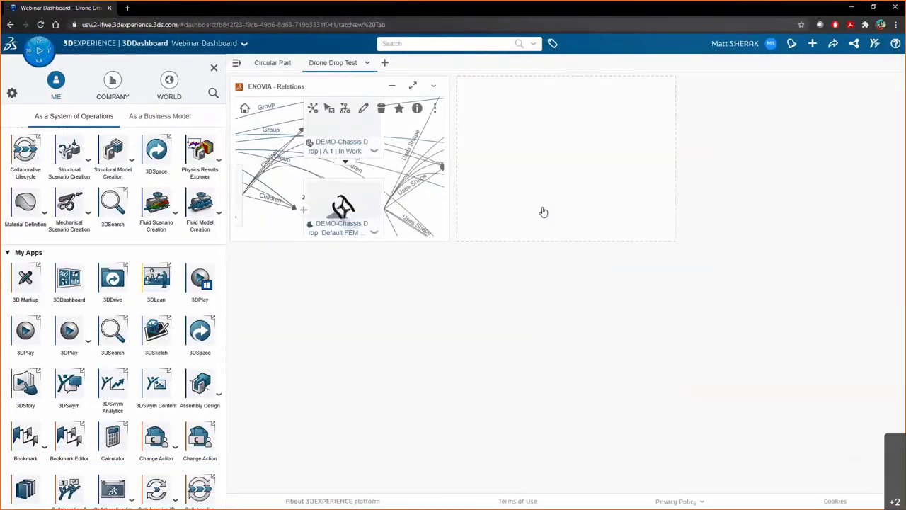
left_click(214, 68)
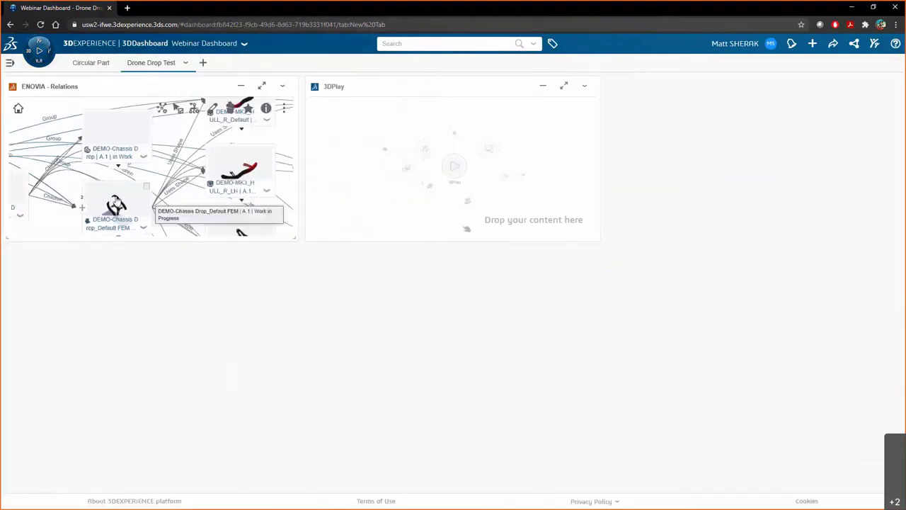
Step: Double the Relations widget's height and load DEMO-Chassis Drop_Default into 3DPlay, orbiting and zooming it
mouse_move(96, 206)
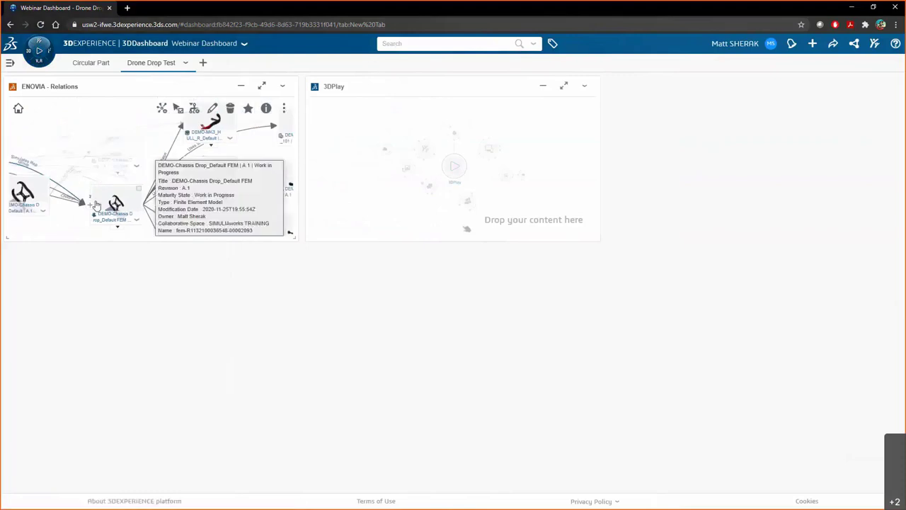
left_click_drag(146, 241, 146, 471)
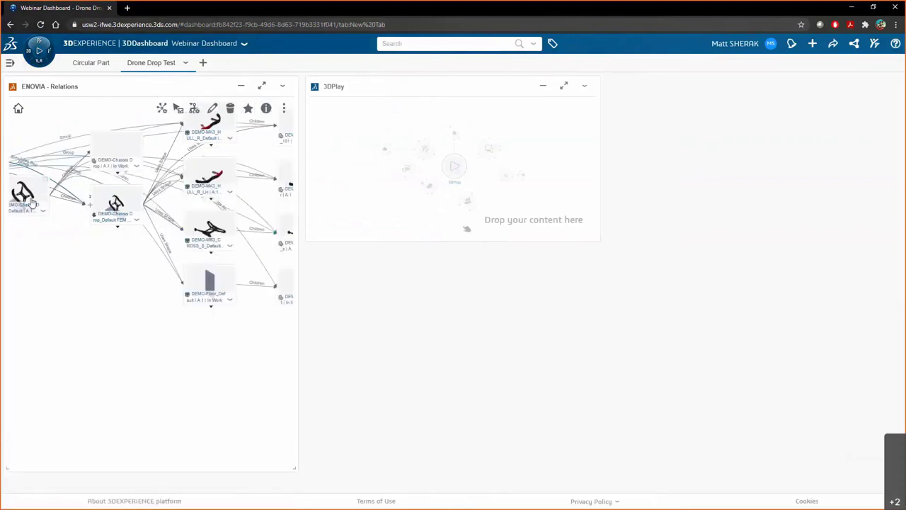
left_click_drag(29, 203, 446, 172)
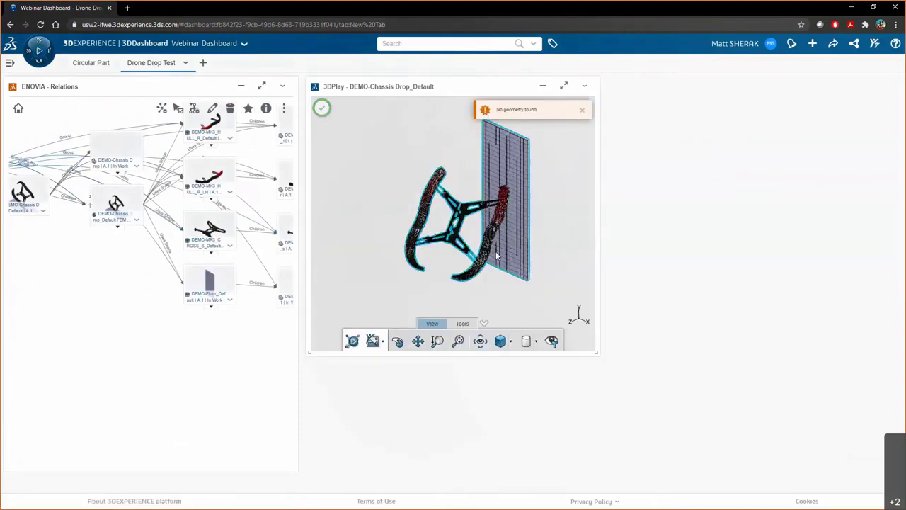
middle_click_drag(455, 249, 495, 195)
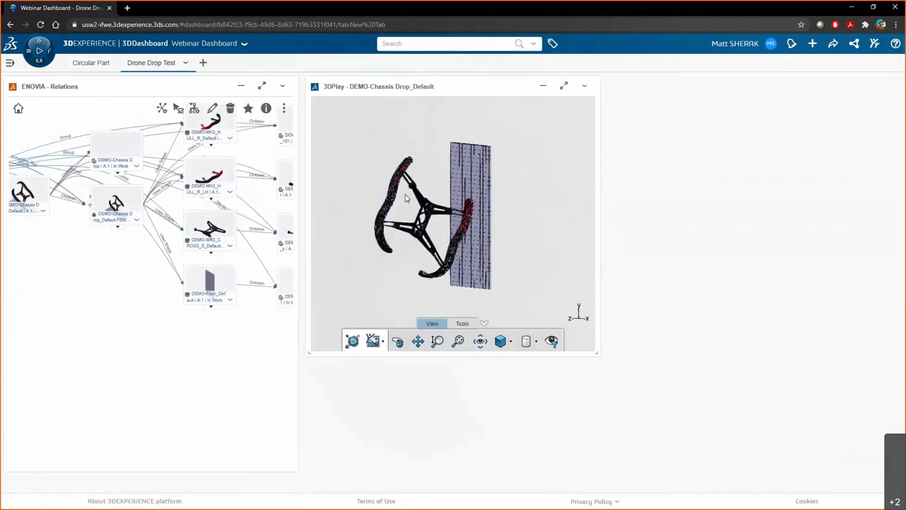
scroll(408, 198, "up", 3)
scroll(407, 199, "down", 2)
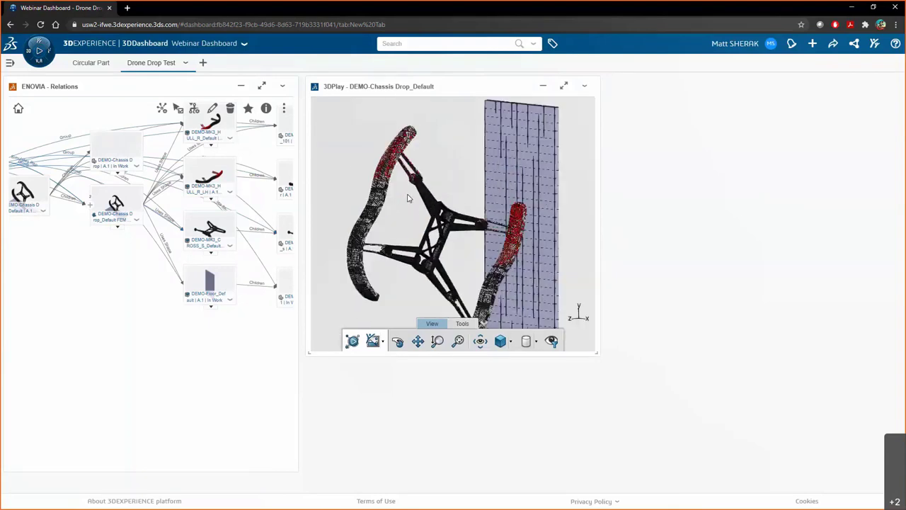
scroll(407, 199, "down", 2)
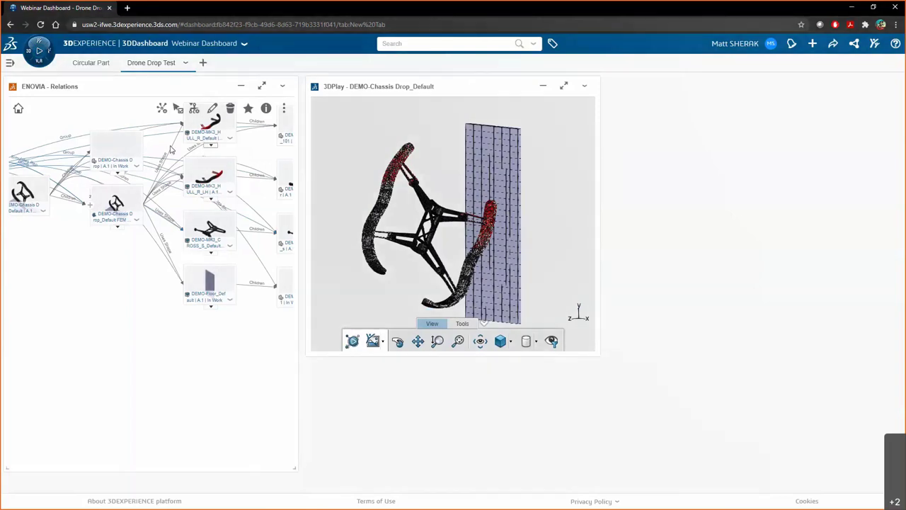
left_click(38, 66)
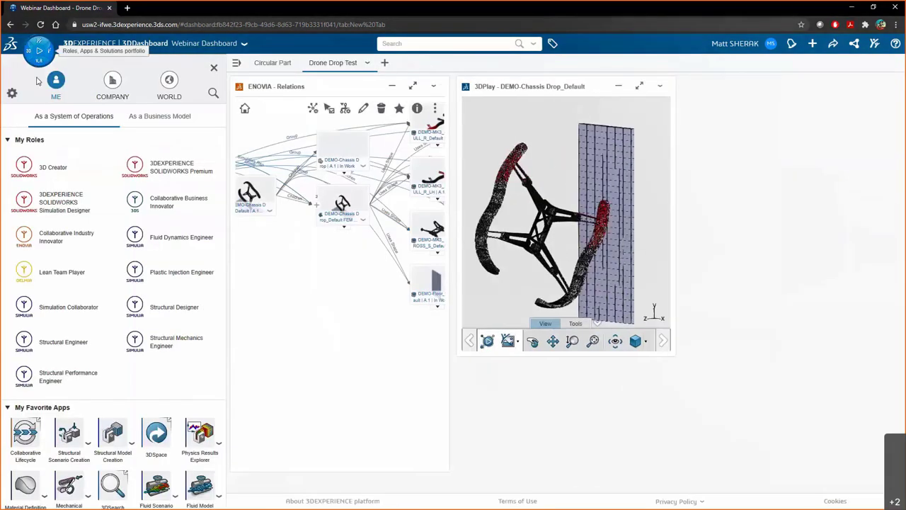
Step: Add a taller Physics Simulation Review widget and load the Drone Drop Test results into it
scroll(82, 363, "down", 6)
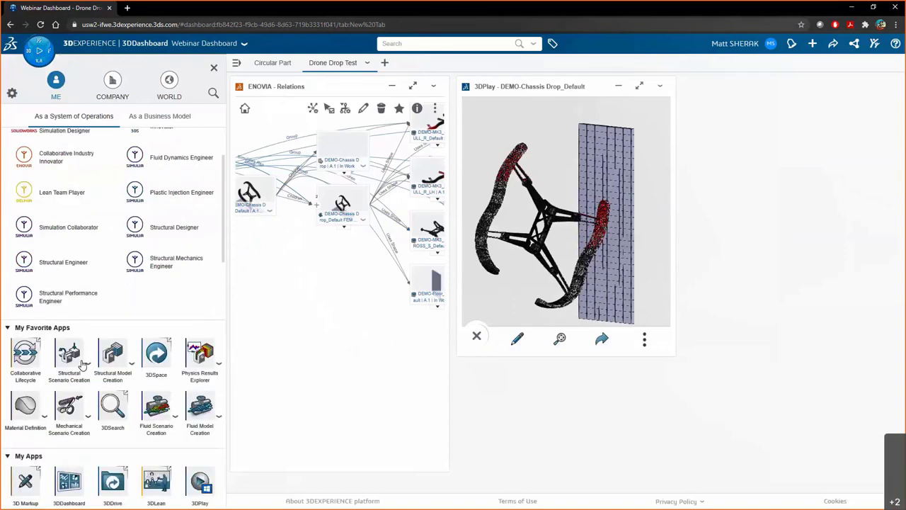
scroll(82, 364, "down", 4)
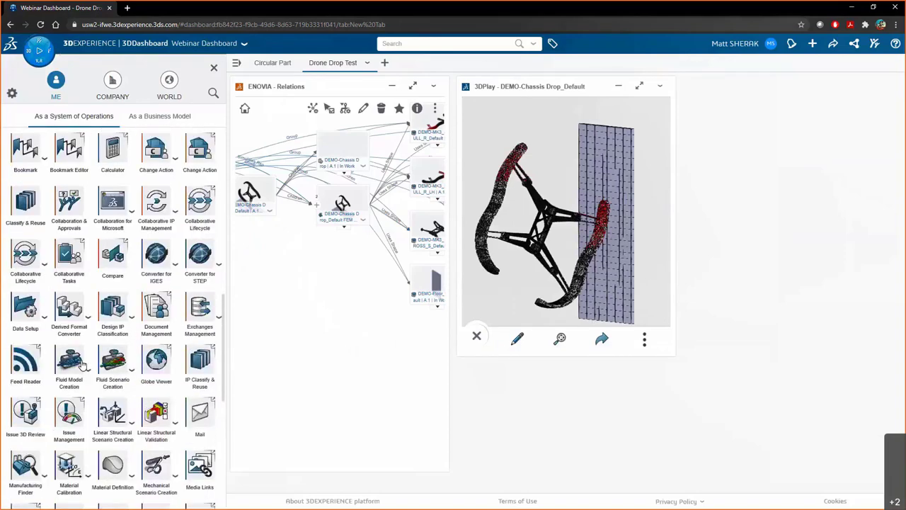
scroll(82, 364, "down", 4)
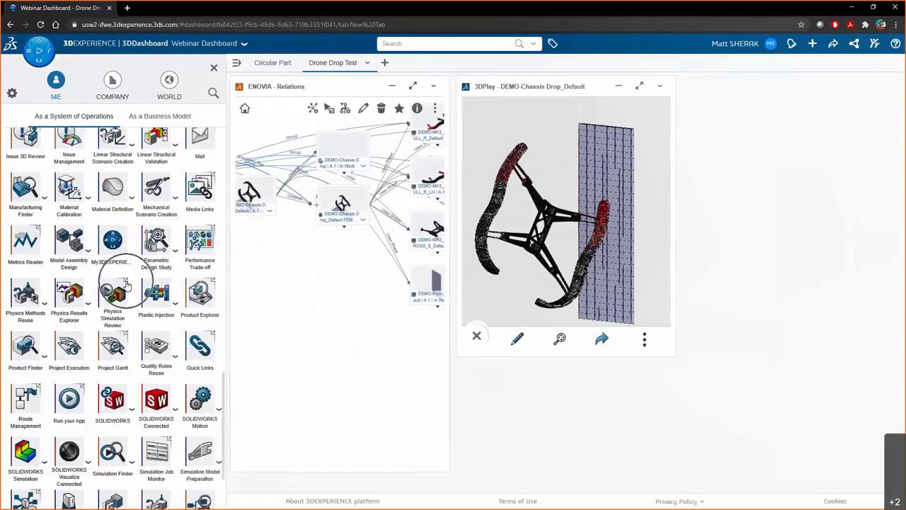
left_click_drag(112, 294, 769, 209)
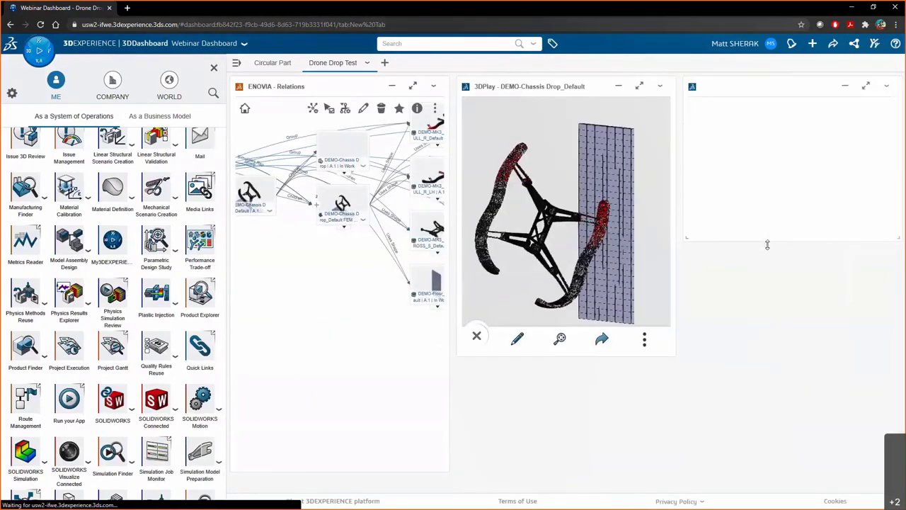
left_click_drag(766, 243, 741, 490)
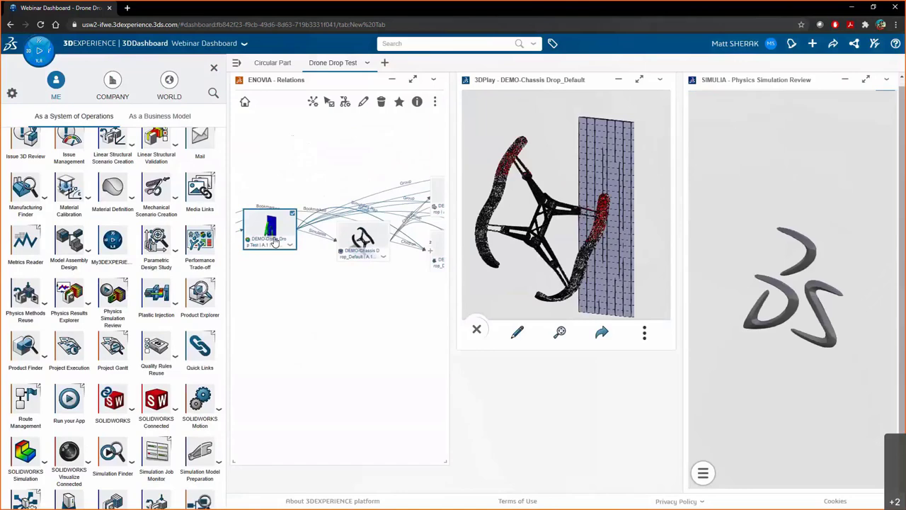
left_click_drag(275, 241, 782, 280)
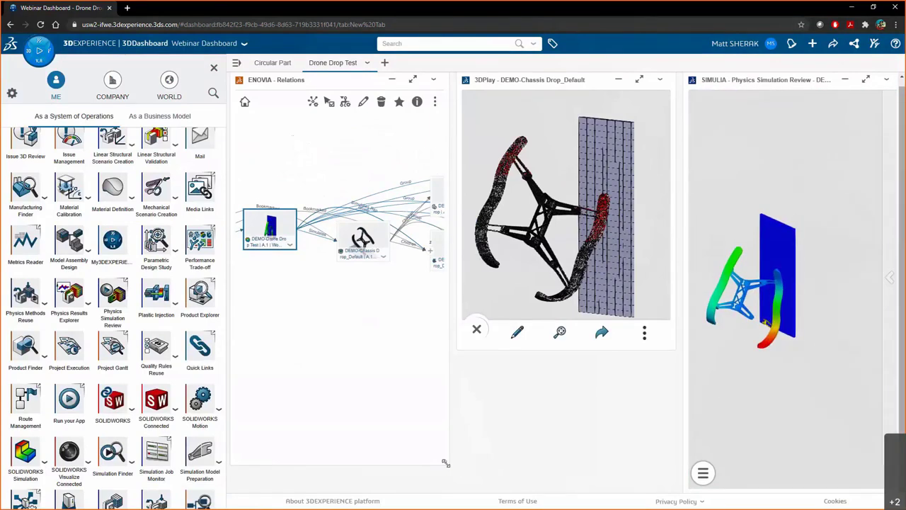
Step: Shrink the Relations widget, move 3DPlay below it, and widen the review widget
left_click_drag(447, 463, 438, 321)
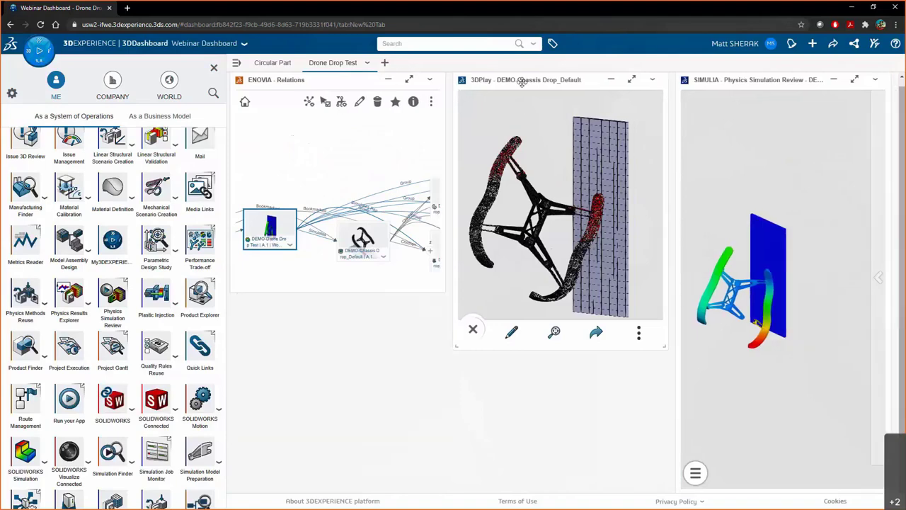
left_click_drag(536, 80, 300, 296)
left_click(333, 366)
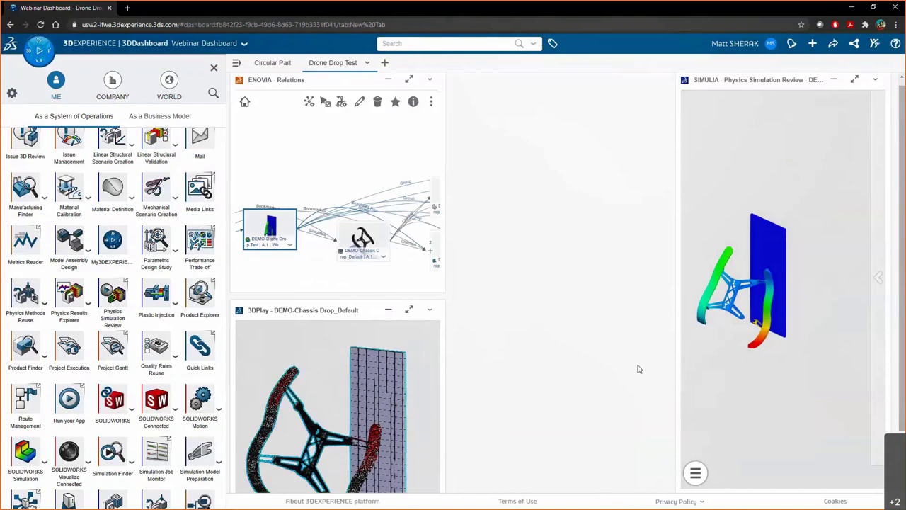
left_click_drag(674, 345, 457, 355)
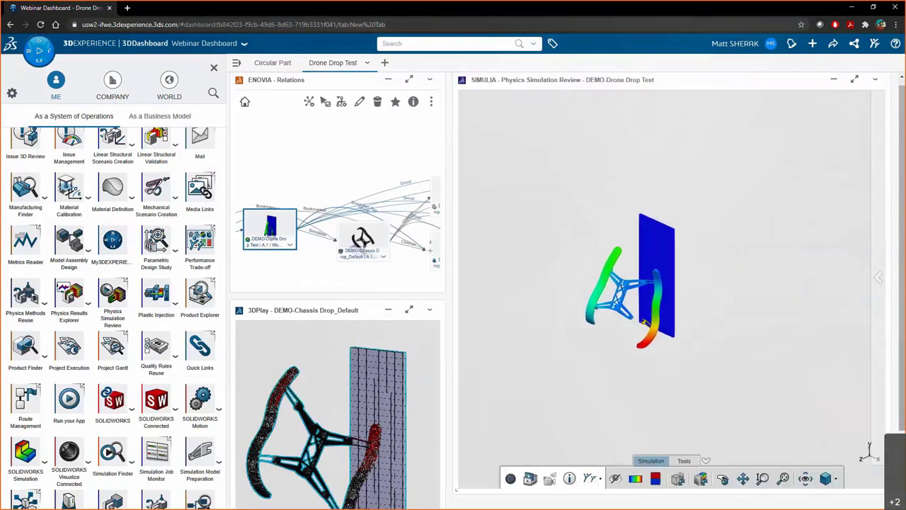
Step: Switch the model view to parallel projection and play the drop-test animation
left_click(836, 478)
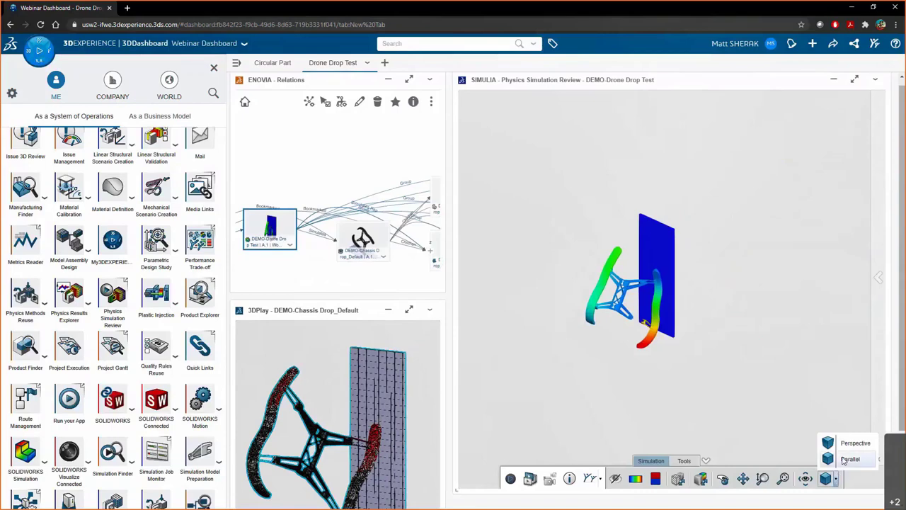
left_click(850, 459)
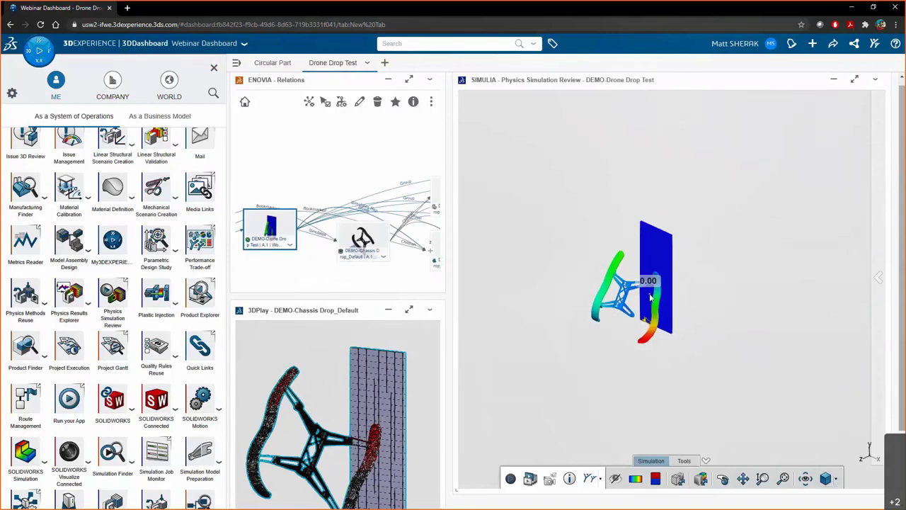
scroll(650, 298, "up", 4)
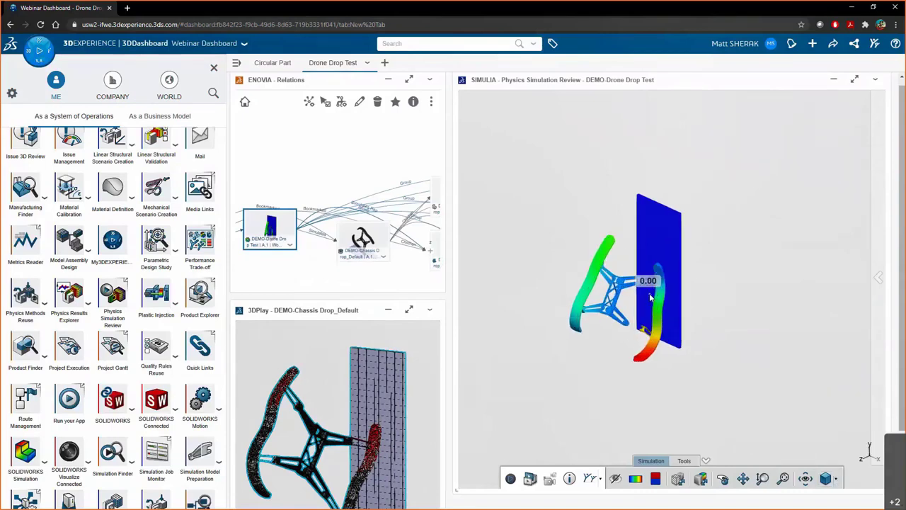
left_click(510, 479)
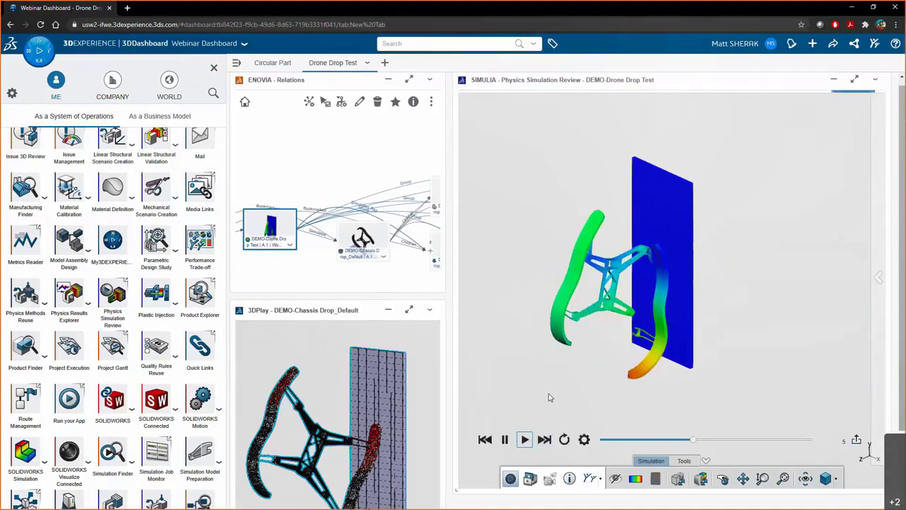
middle_click_drag(578, 383, 608, 429)
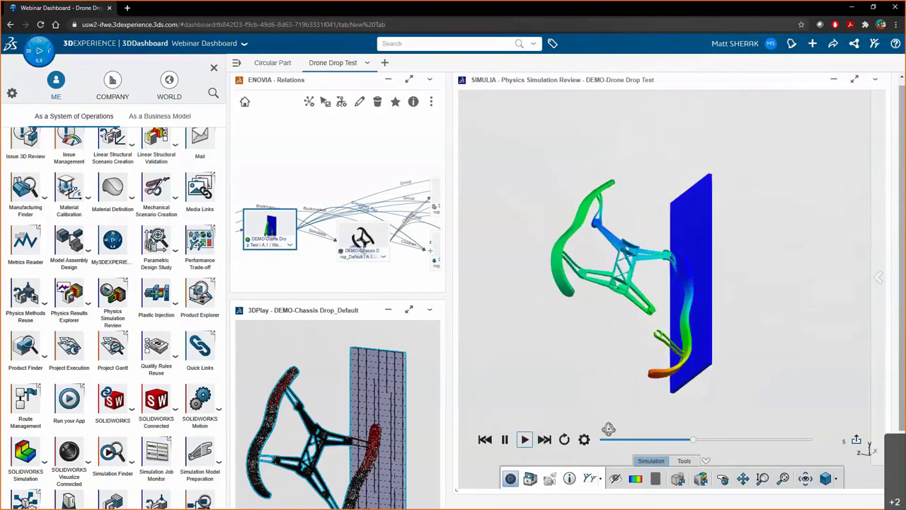
Step: Animate Von Mises Stress.1, pause at 0.0325 s, and zoom onto the bent arm joint
left_click(554, 361)
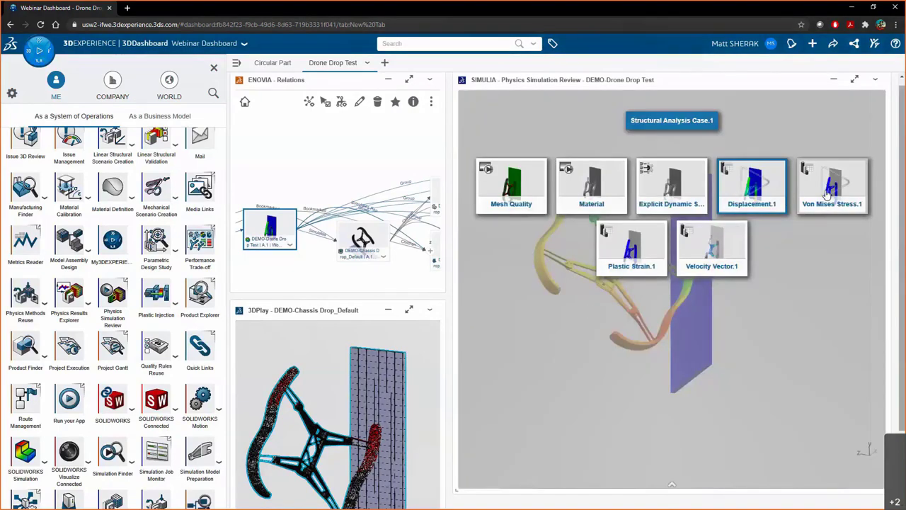
left_click(828, 195)
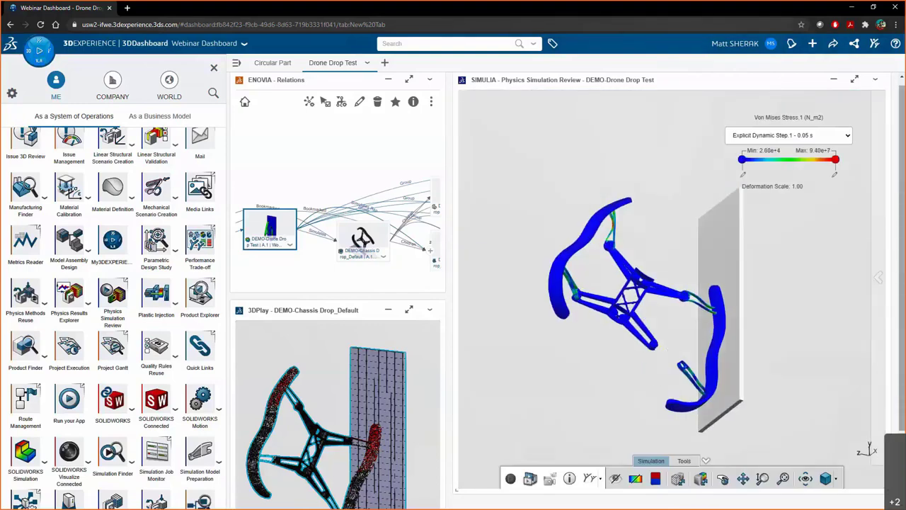
left_click(511, 479)
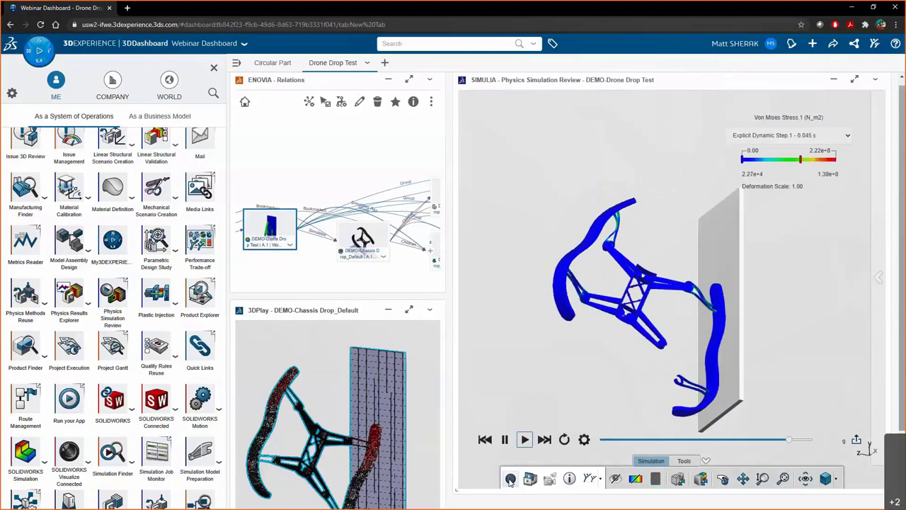
left_click(505, 439)
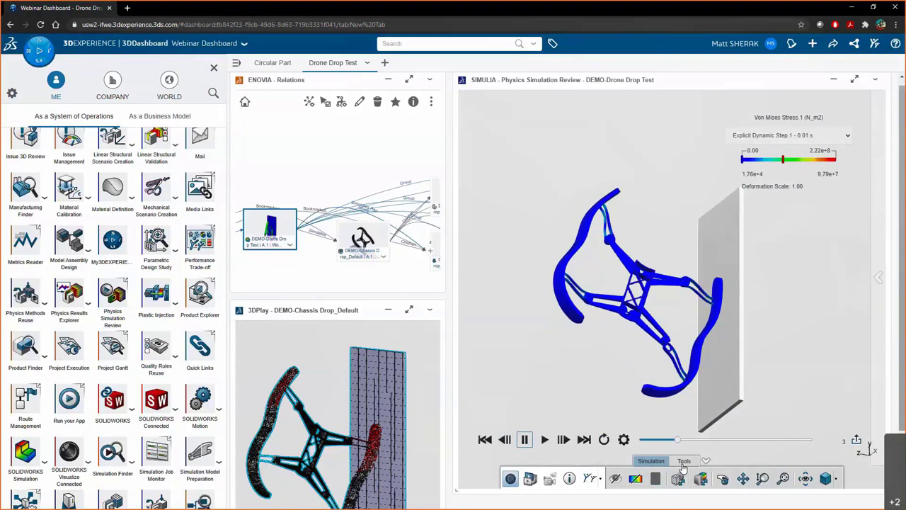
left_click_drag(677, 440, 761, 441)
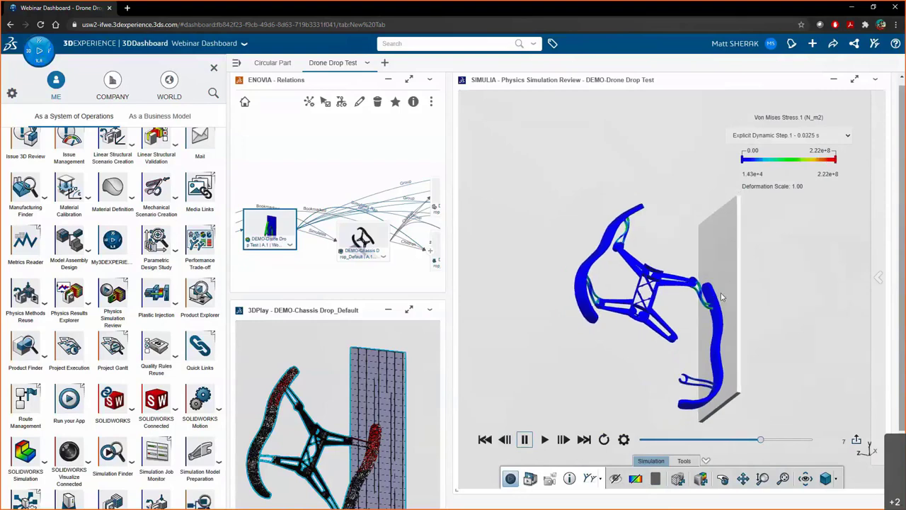
scroll(715, 298, "up", 10)
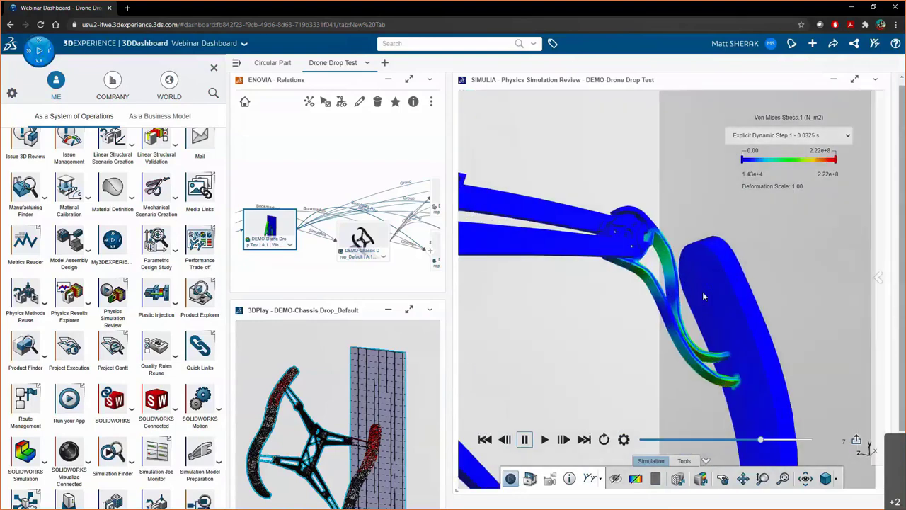
Step: Start annotating from the Tools set and circle the bent arm joint in purple
left_click(684, 461)
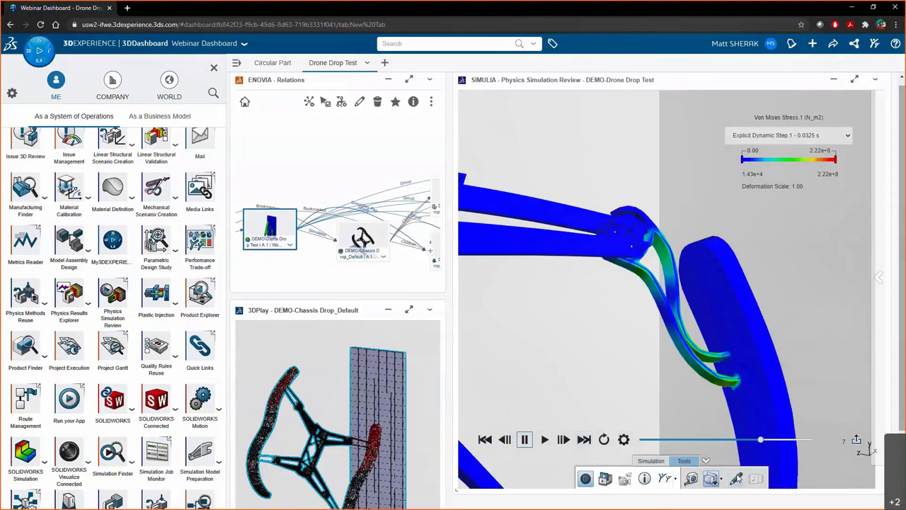
left_click(856, 440)
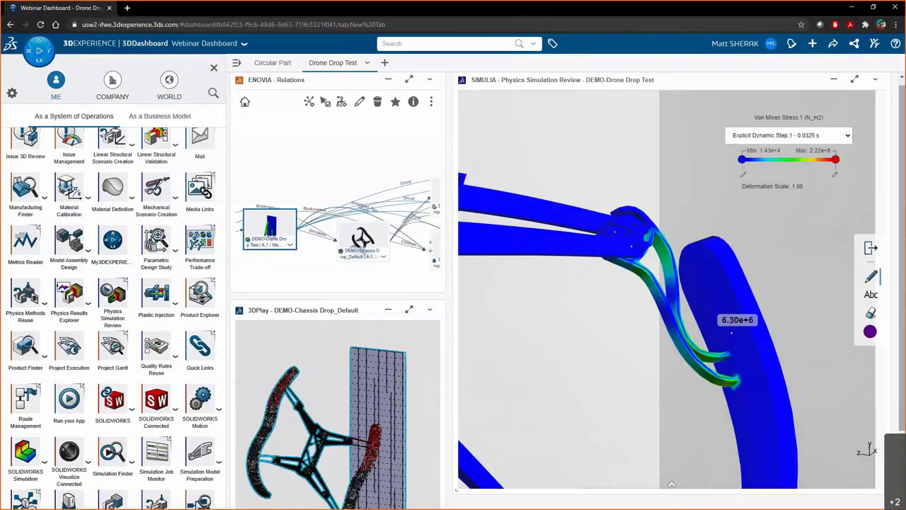
mouse_move(779, 308)
left_mouse_down()
mouse_move(718, 244)
mouse_move(591, 234)
mouse_move(582, 358)
mouse_move(713, 423)
mouse_move(778, 368)
mouse_move(779, 312)
left_mouse_up()
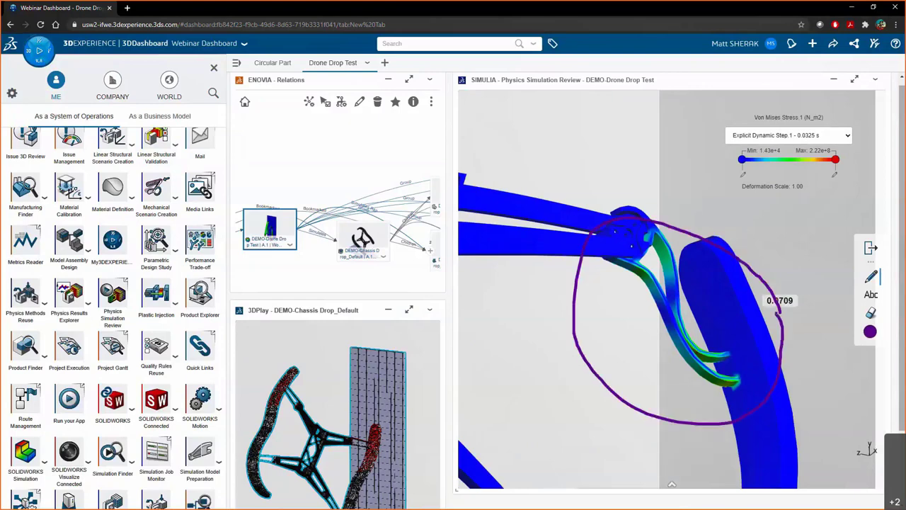
Step: Add a 'Buckling?' text note and draw an arrow from it to the circle
left_click(872, 295)
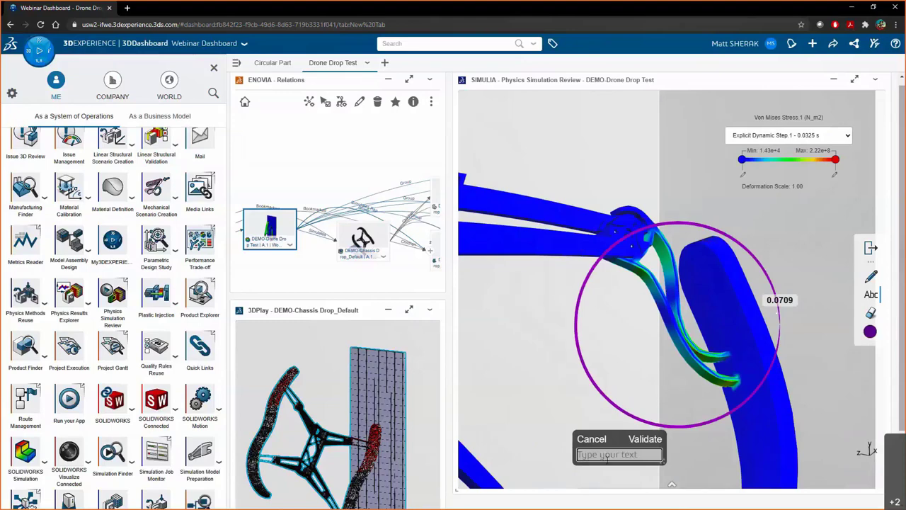
type("BUckling?")
double_click(607, 459)
type("Buckling")
left_click(650, 442)
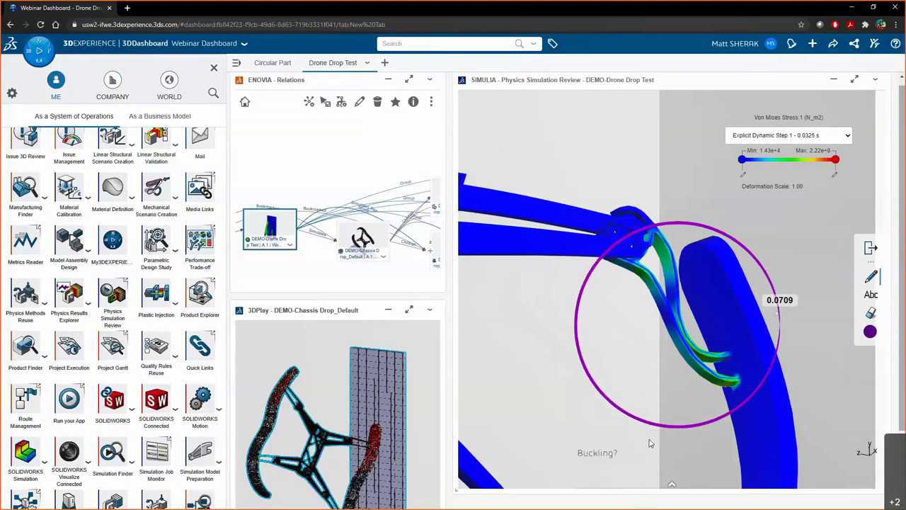
mouse_move(598, 454)
left_mouse_down()
mouse_move(635, 425)
mouse_move(613, 423)
mouse_move(640, 433)
left_mouse_up()
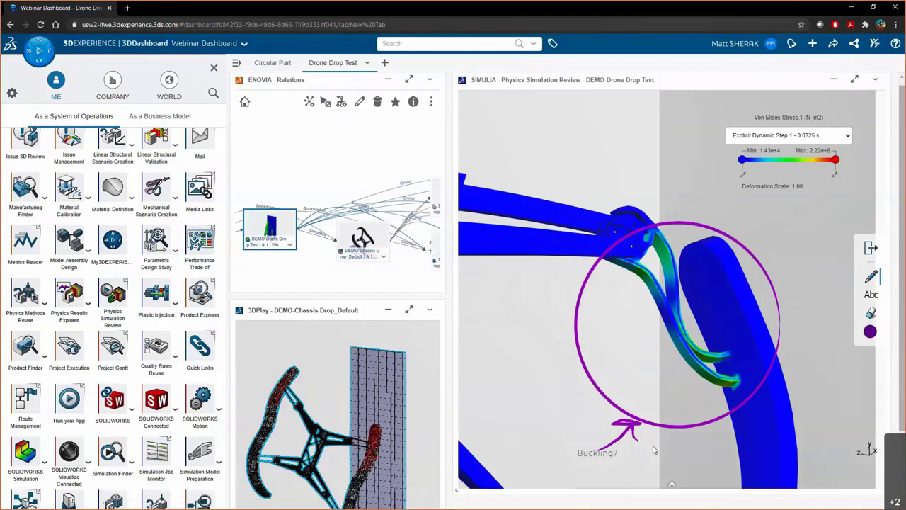
Step: Close the apps panel and add the colleague as recipient for sharing the Drone Drop Test tab
left_click(214, 68)
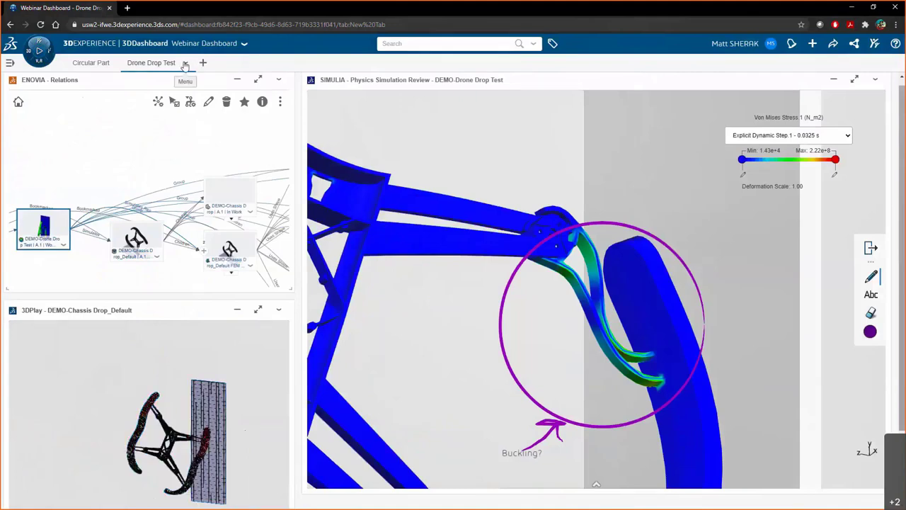
left_click(185, 63)
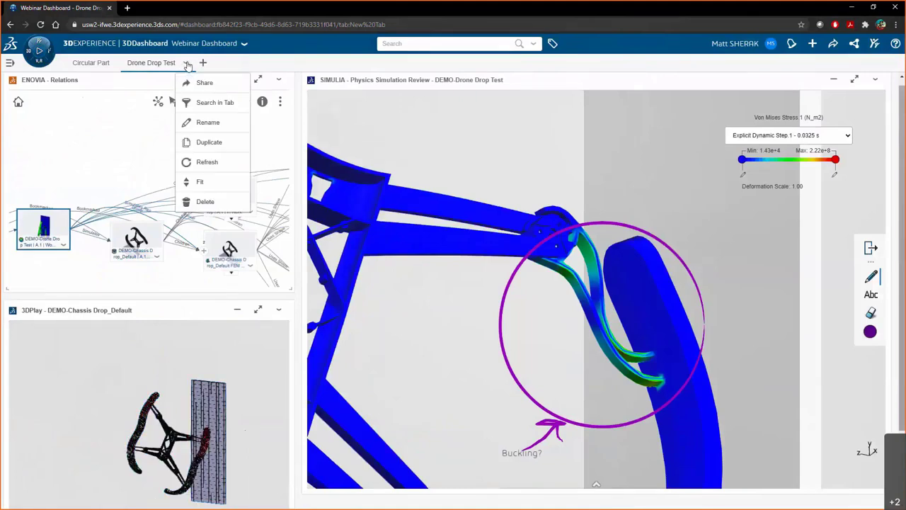
left_click(199, 93)
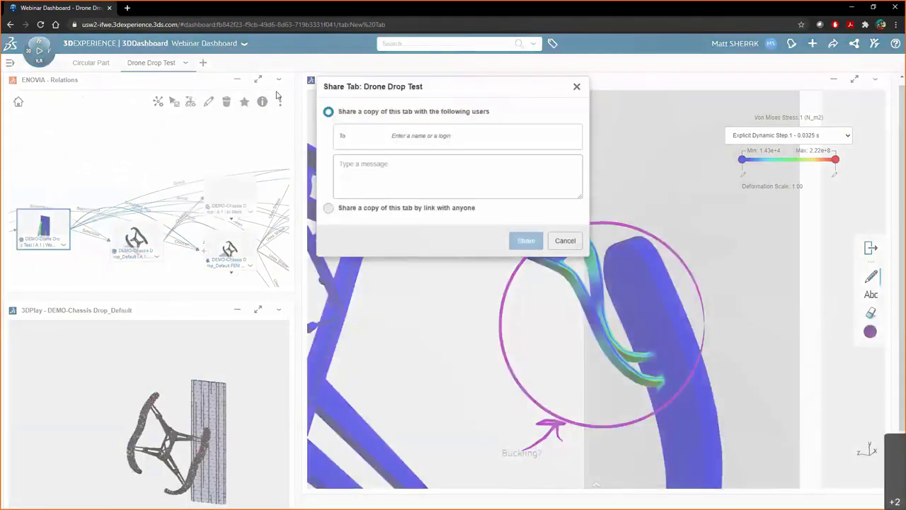
left_click(403, 138)
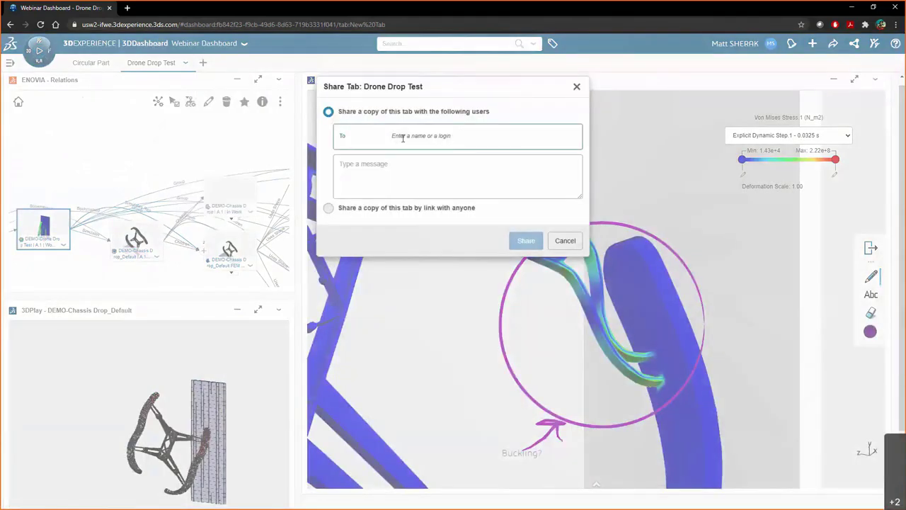
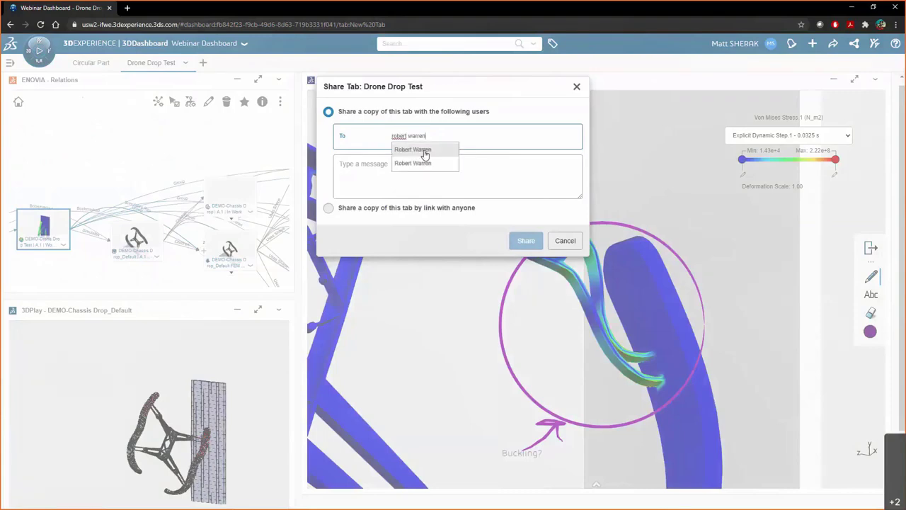
left_click(425, 150)
Step: Add the message 'Please review.' and send the shared tab
left_click(427, 166)
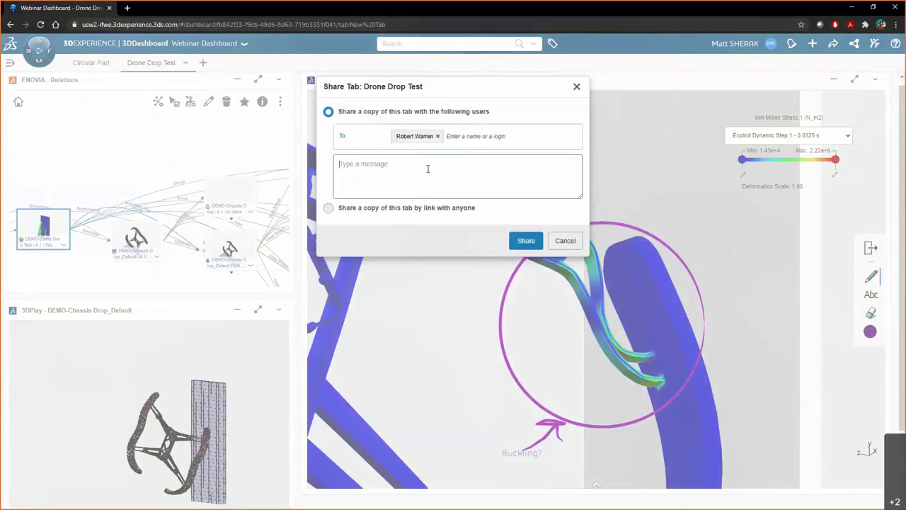
type("Please i")
type("eview.")
left_click(527, 241)
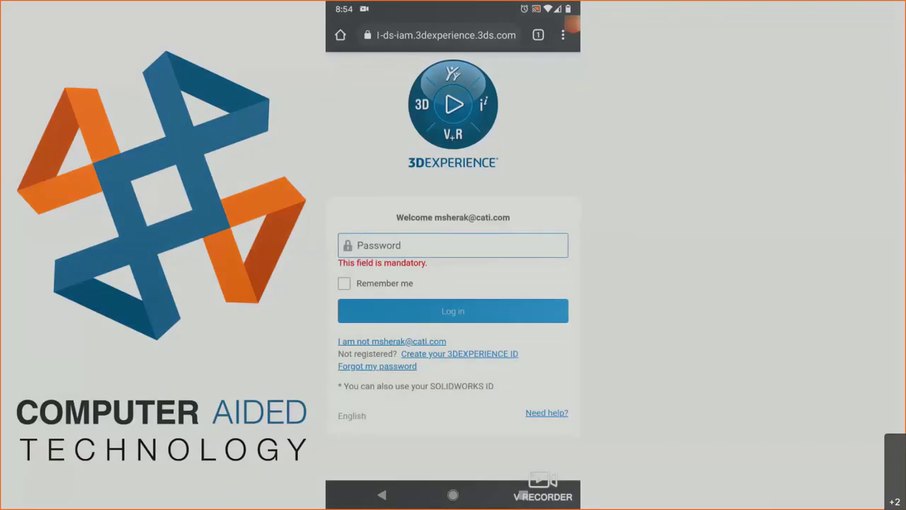
Step: Sign in on the phone with the saved account password and dismiss the Welcome dialog
left_click(453, 245)
left_click(387, 275)
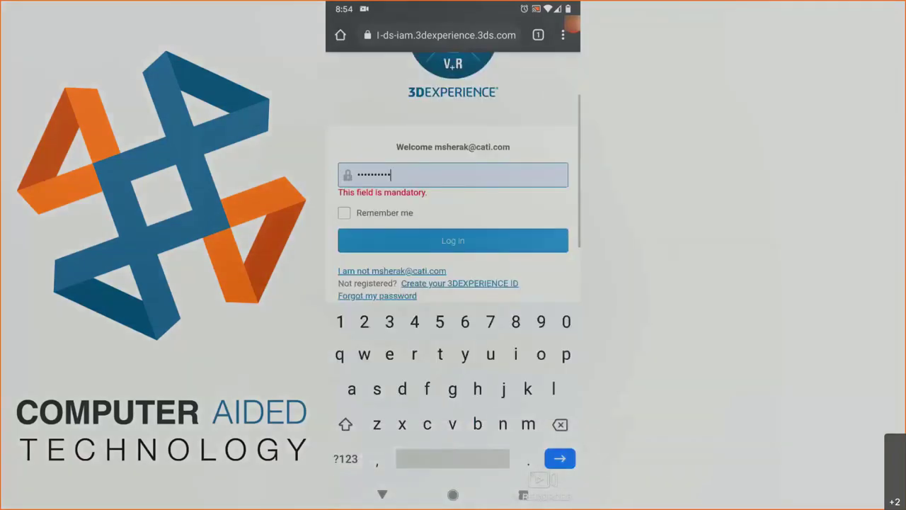
key("Escape")
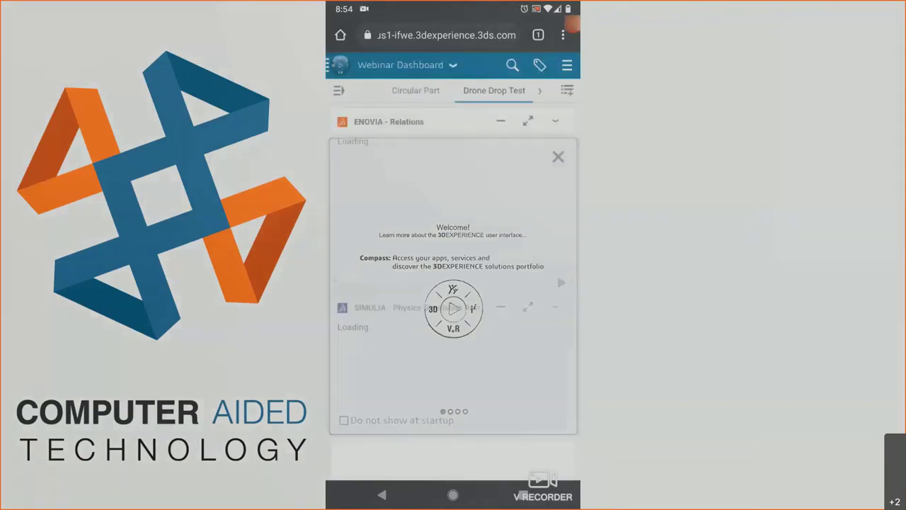
left_click(557, 156)
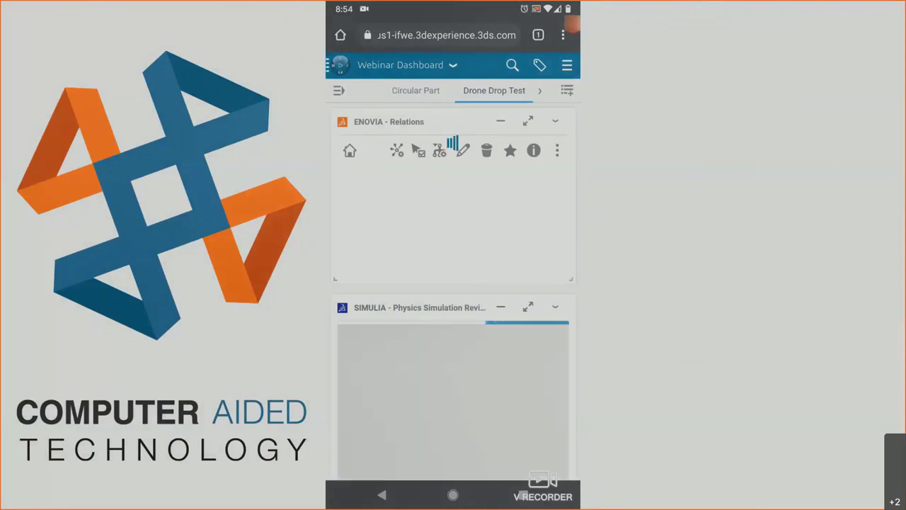
scroll(454, 284, "down", 3)
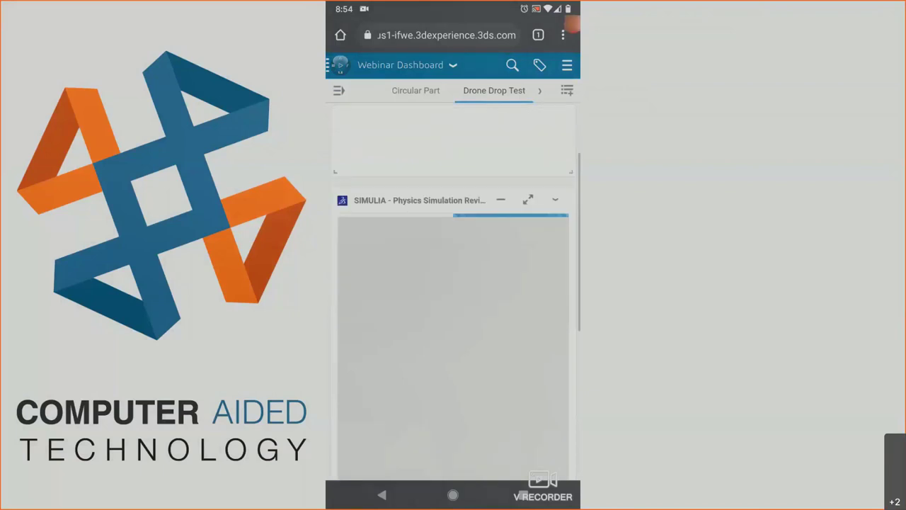
Step: Maximize the Physics Simulation Review widget, check the Information panel, and start the animation
left_click(529, 199)
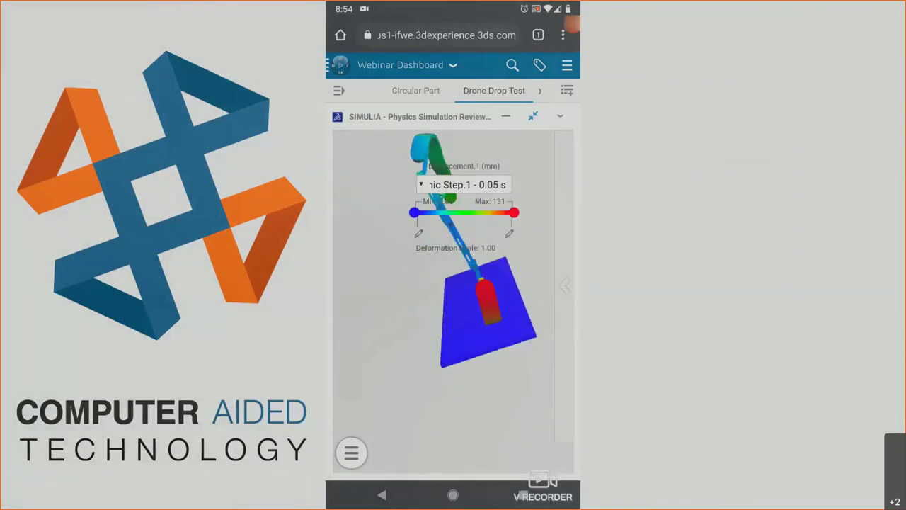
left_click(352, 453)
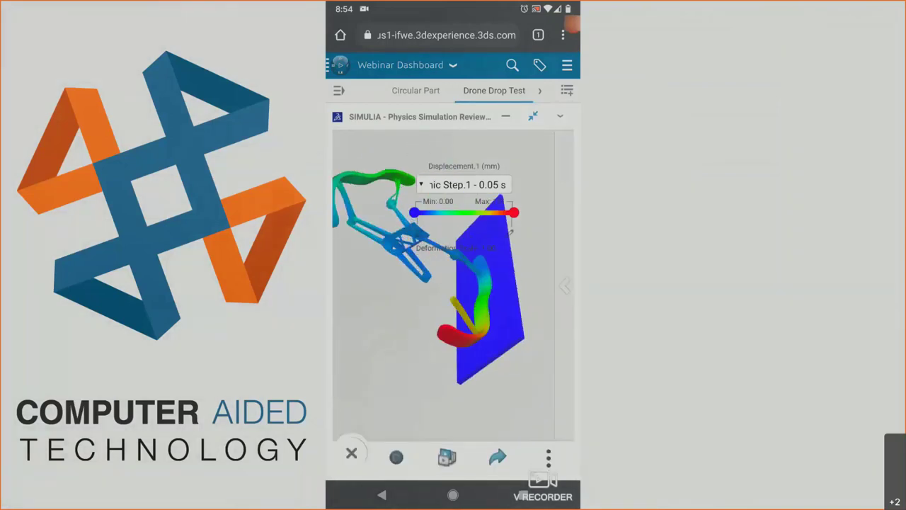
left_click(548, 457)
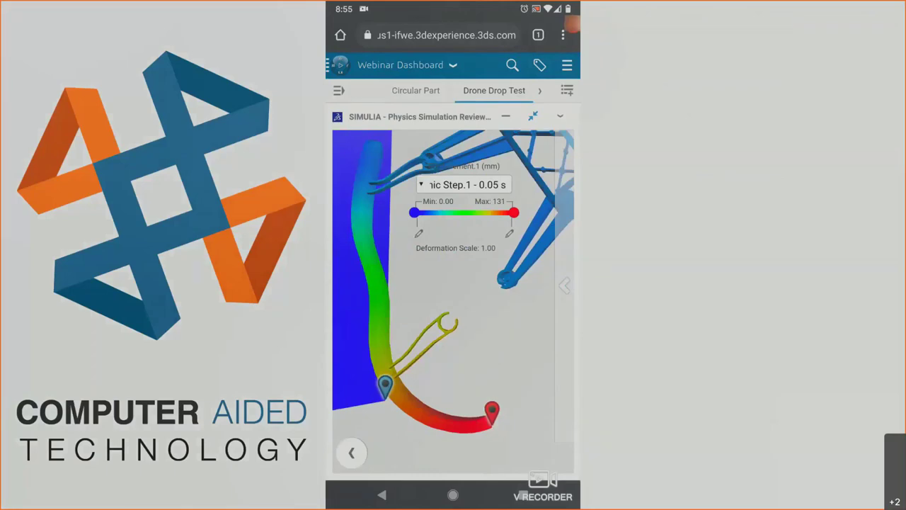
left_click(564, 285)
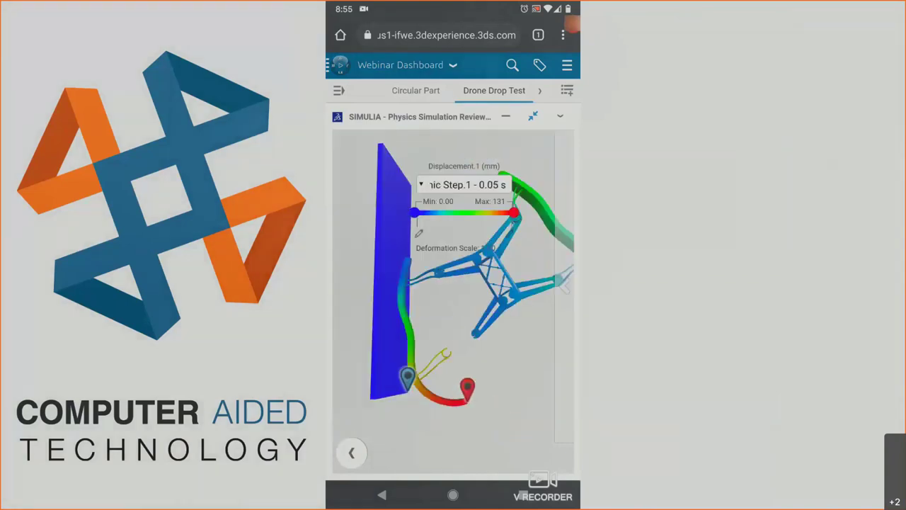
left_click(351, 452)
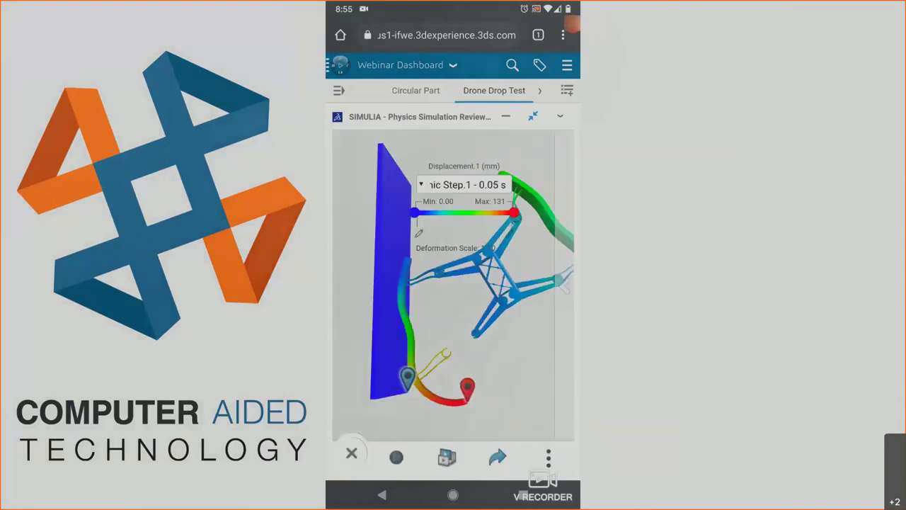
left_click(397, 457)
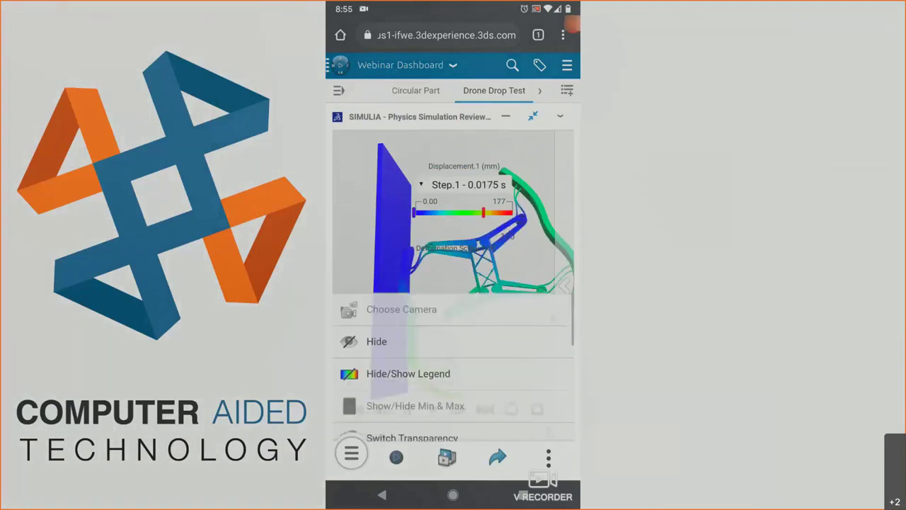
Step: Set the drone to the standard front view and restore the playback controls
scroll(454, 369, "down", 3)
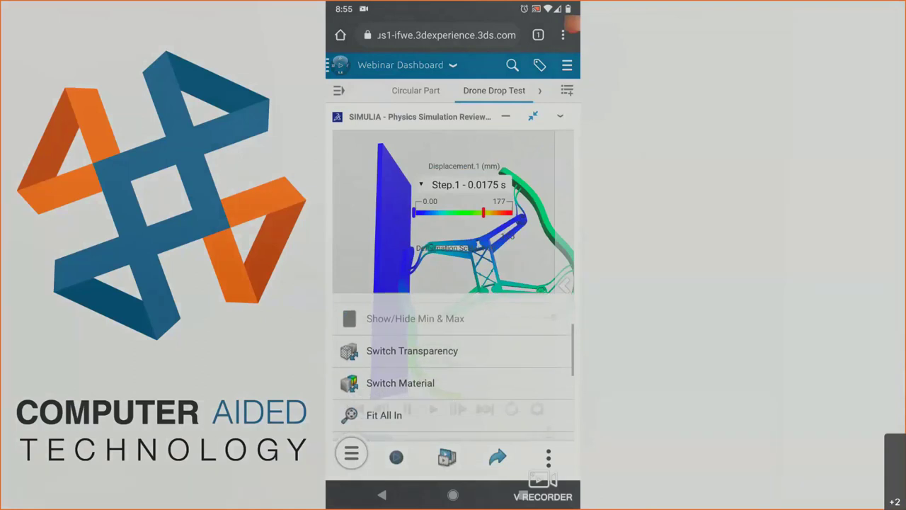
scroll(453, 368, "down", 1)
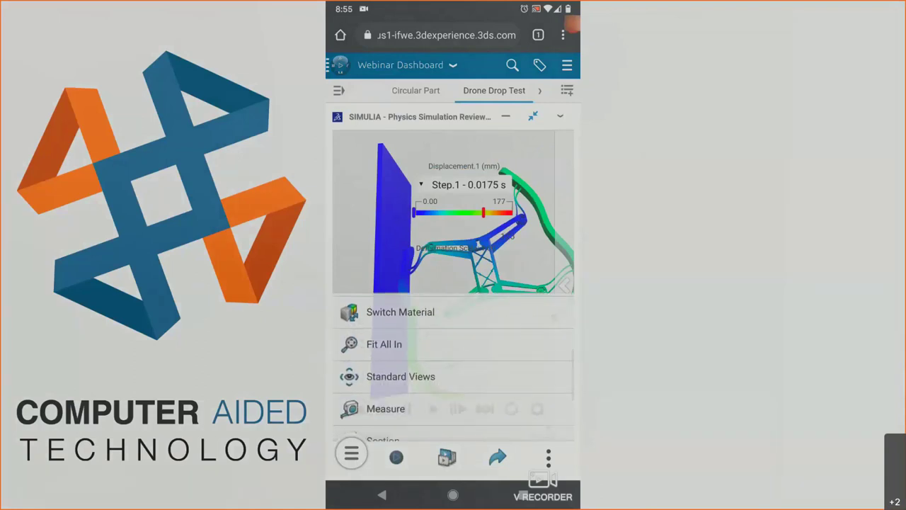
left_click(401, 364)
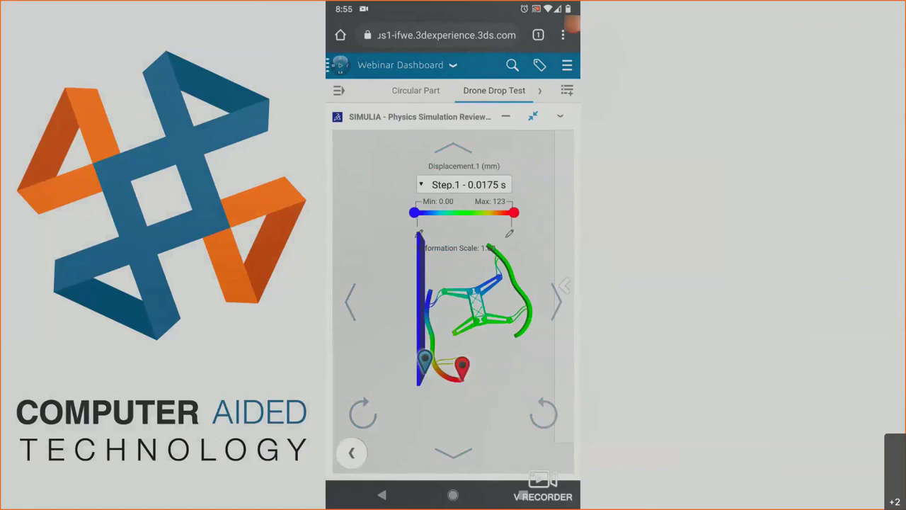
left_click(351, 452)
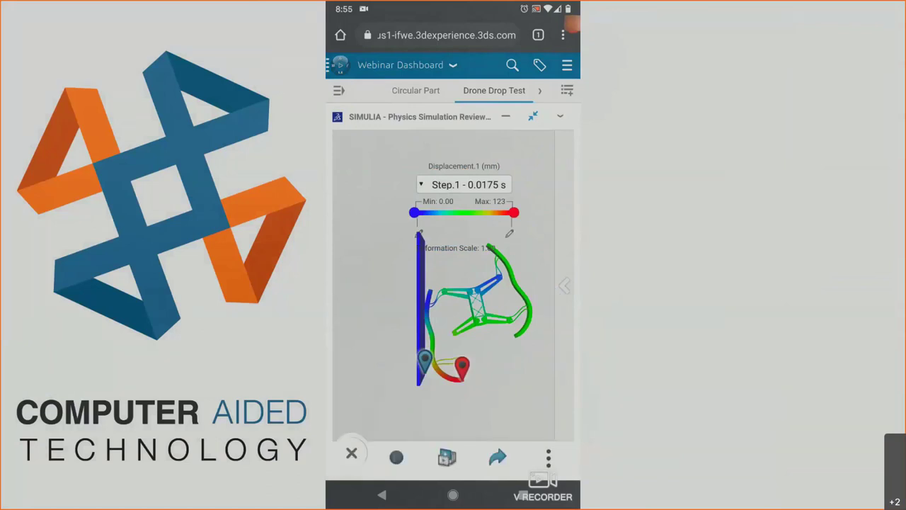
left_click(351, 454)
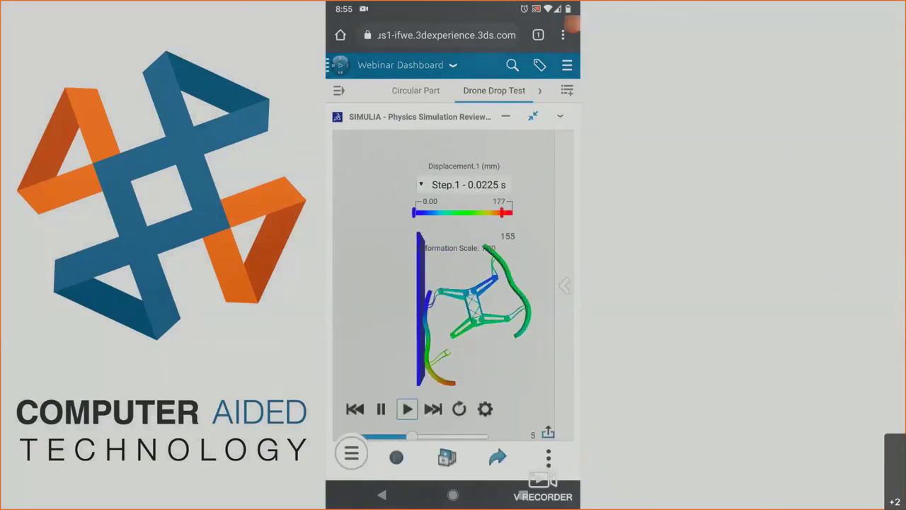